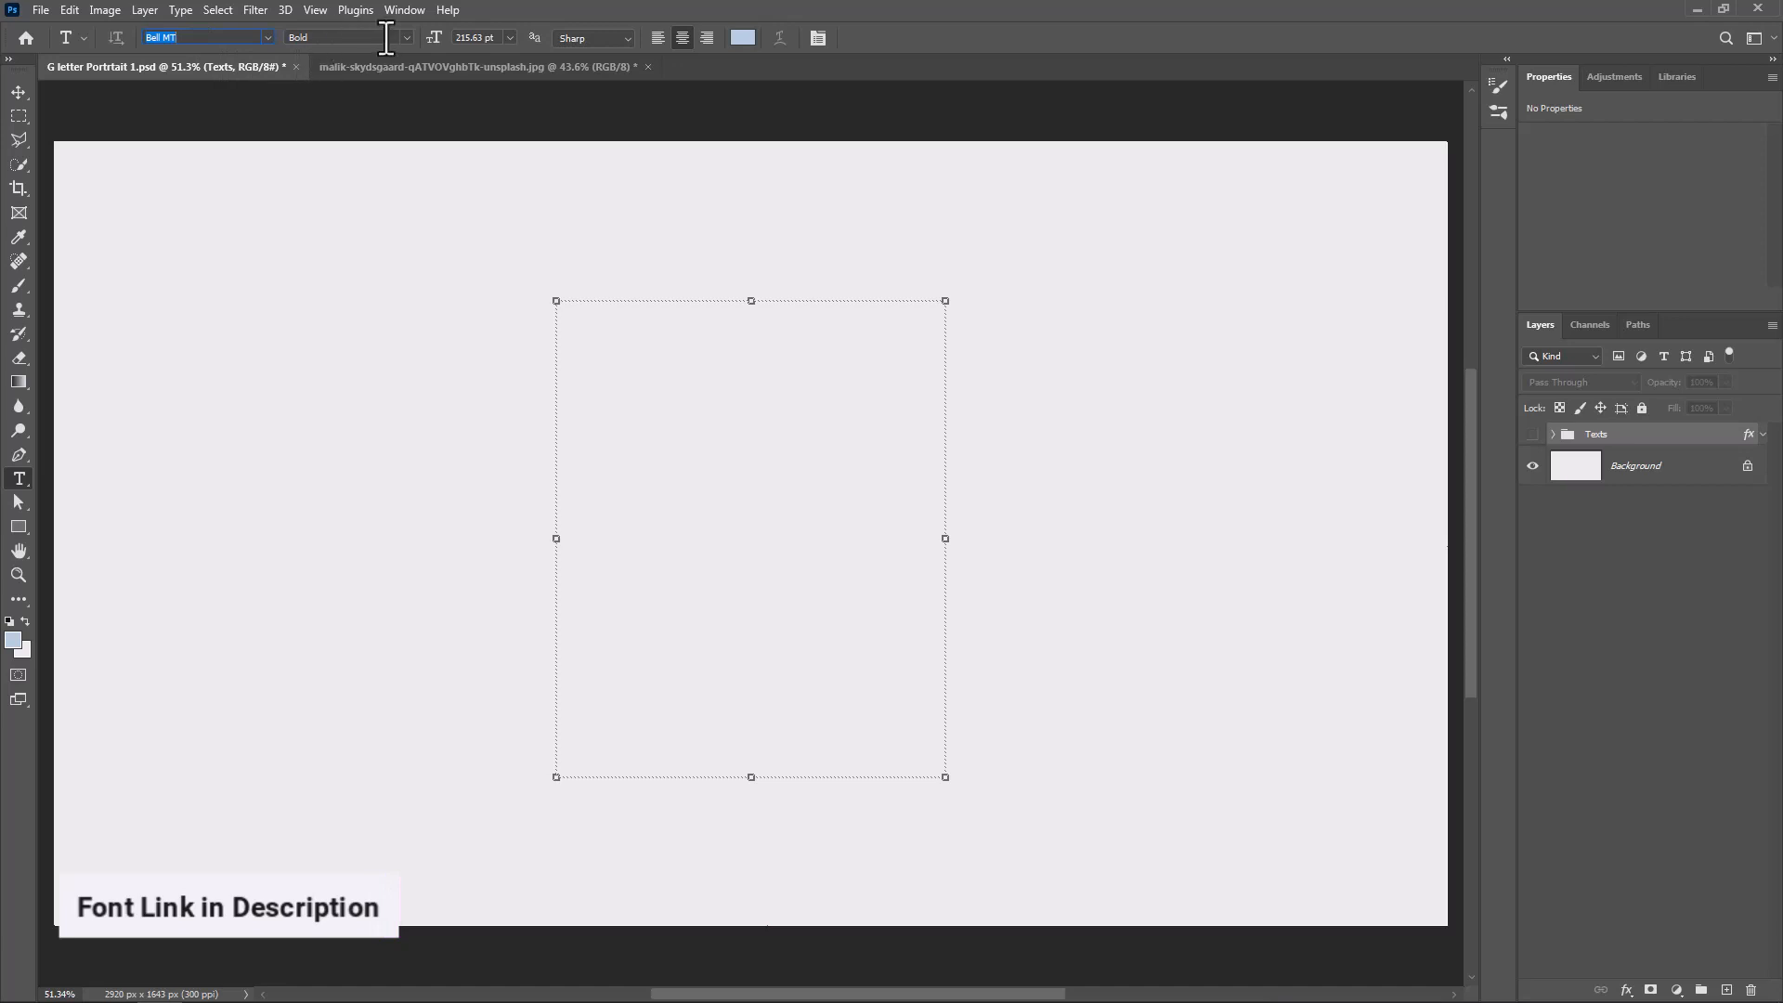
Add a text layer with the letter "G" in Bell MT Bold at 230 pt, coloured b4cce0
click(406, 37)
click(349, 88)
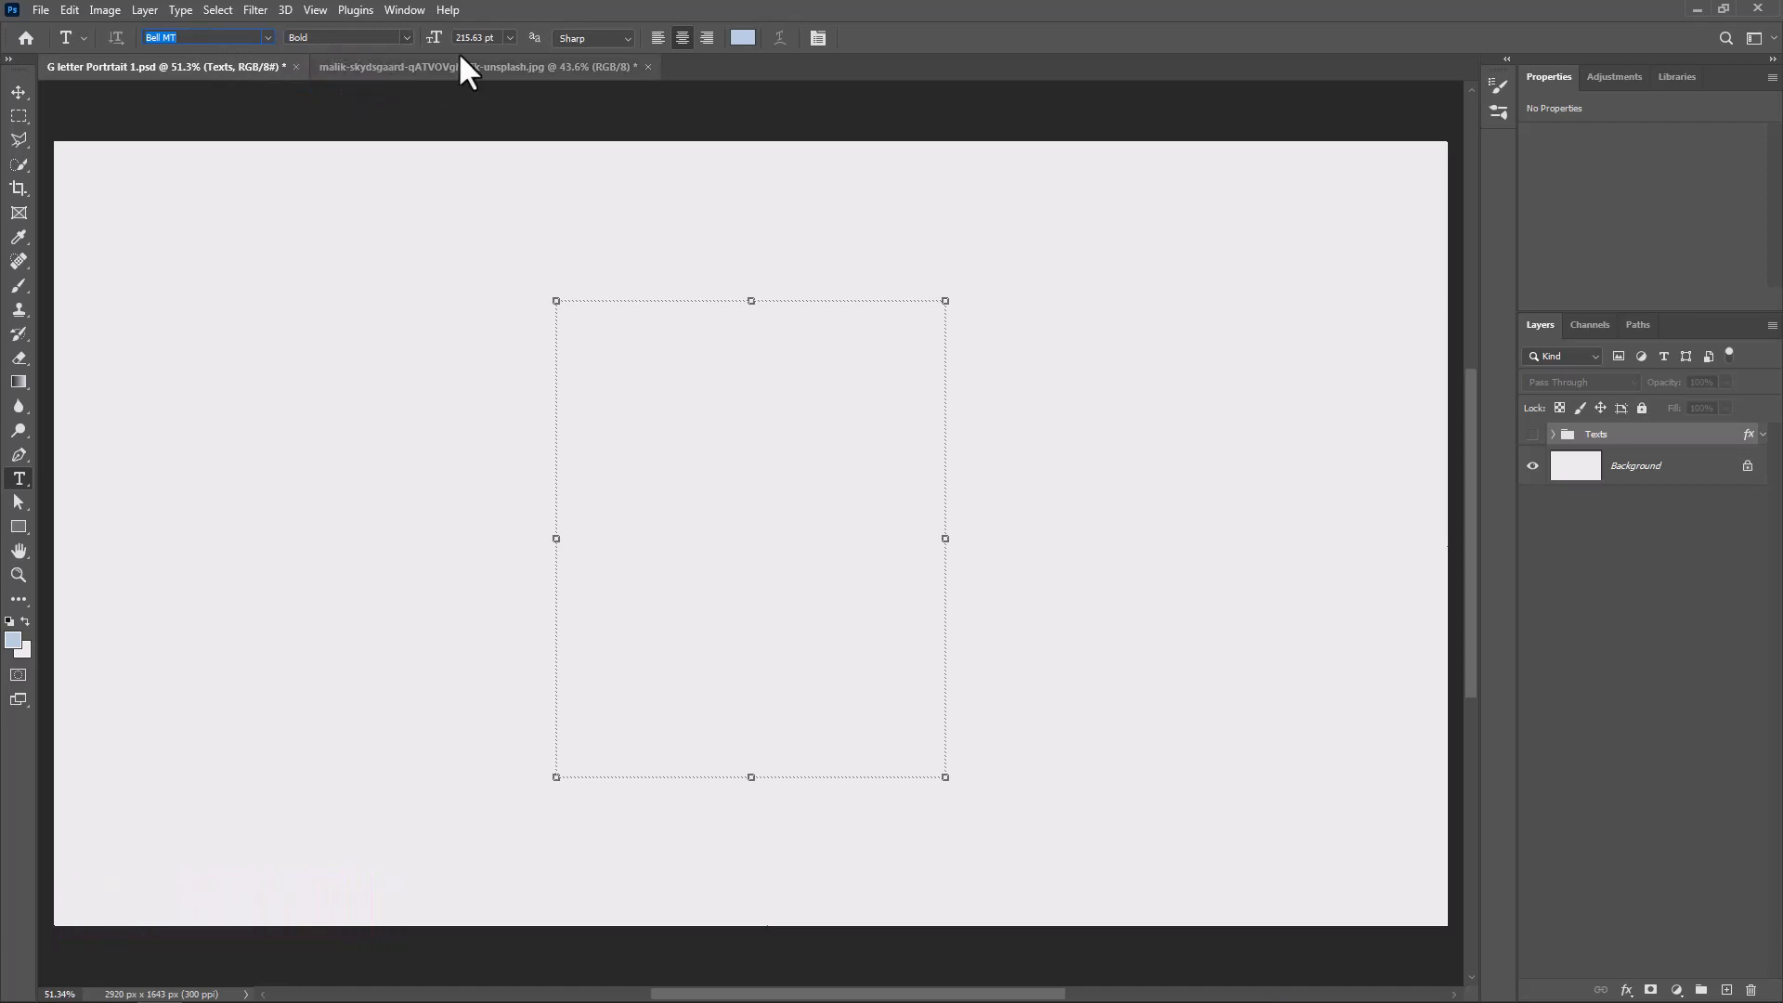
click(742, 39)
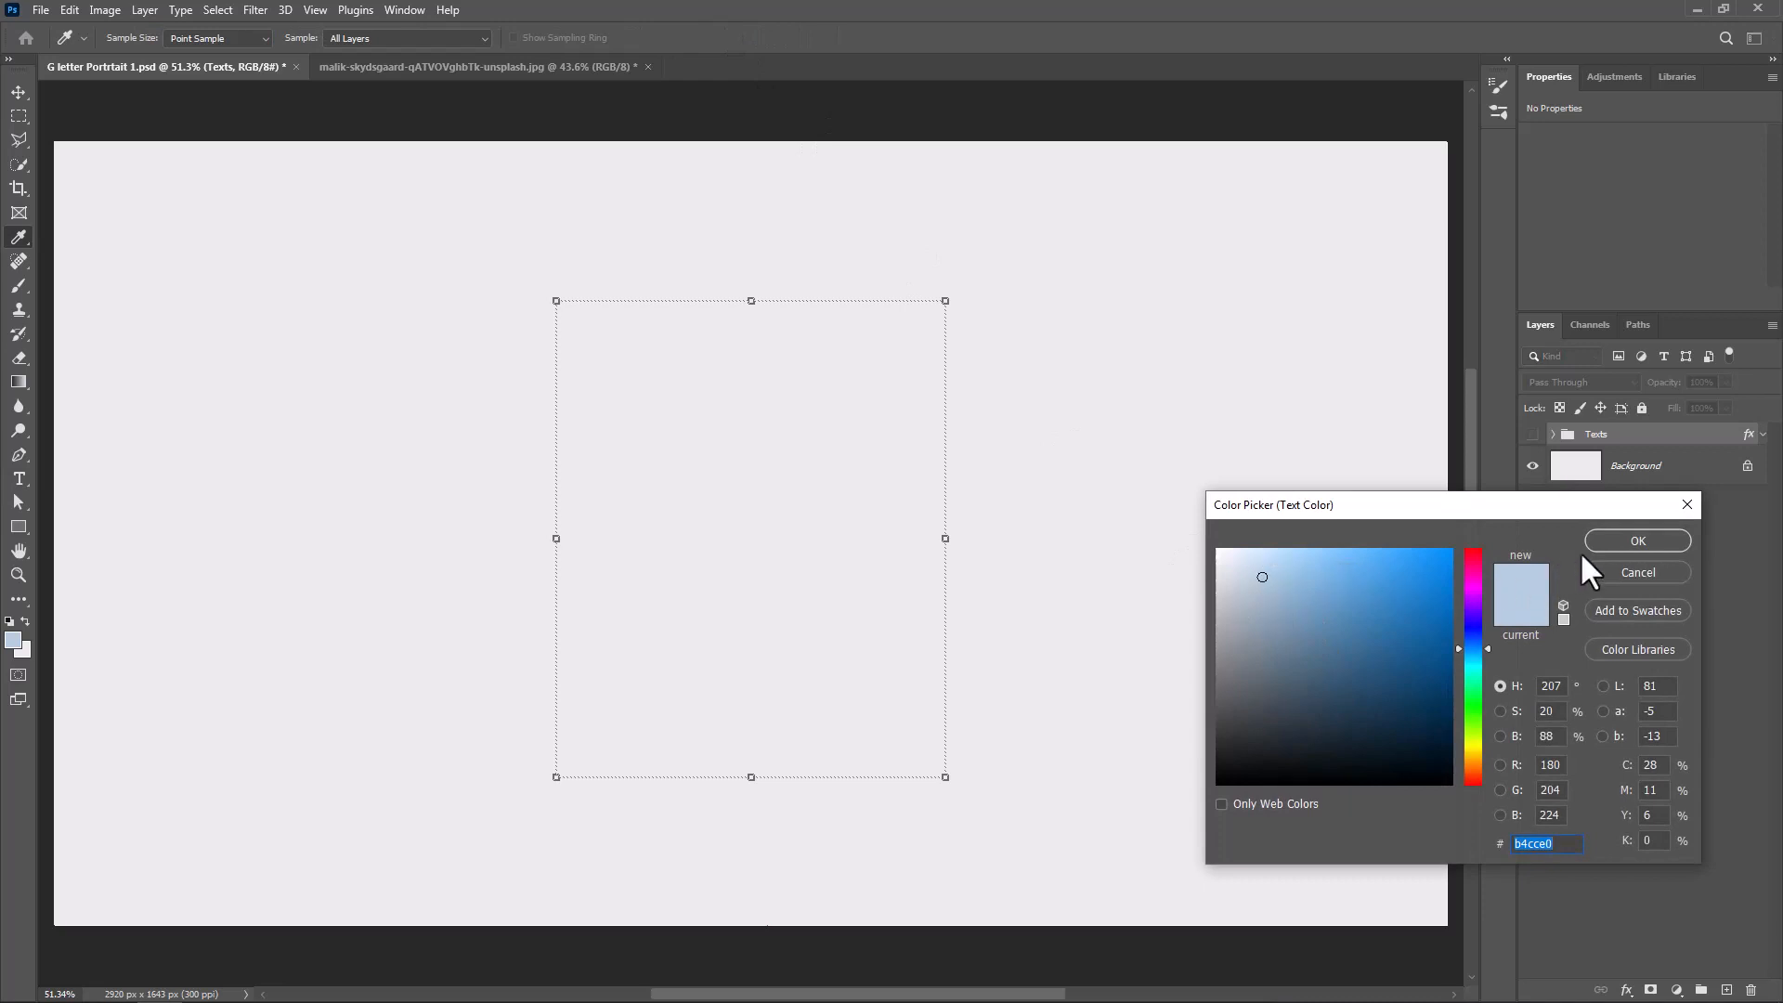
click(1625, 542)
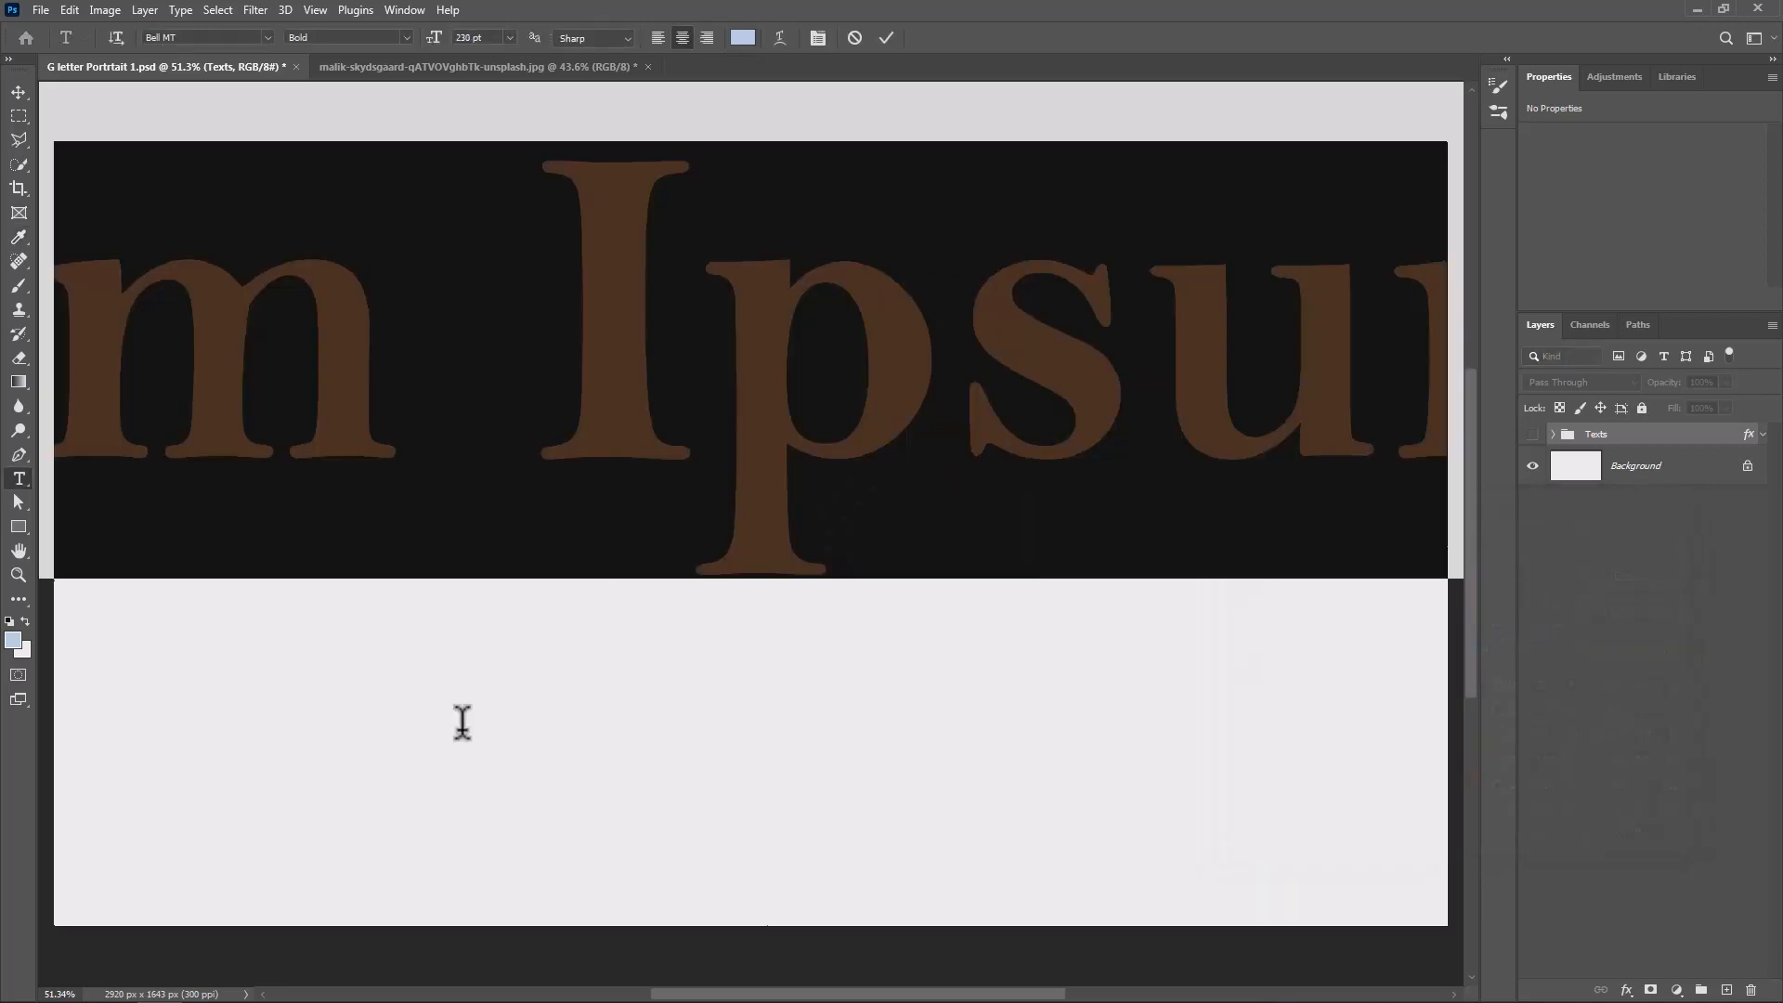
click(463, 722)
text(G)
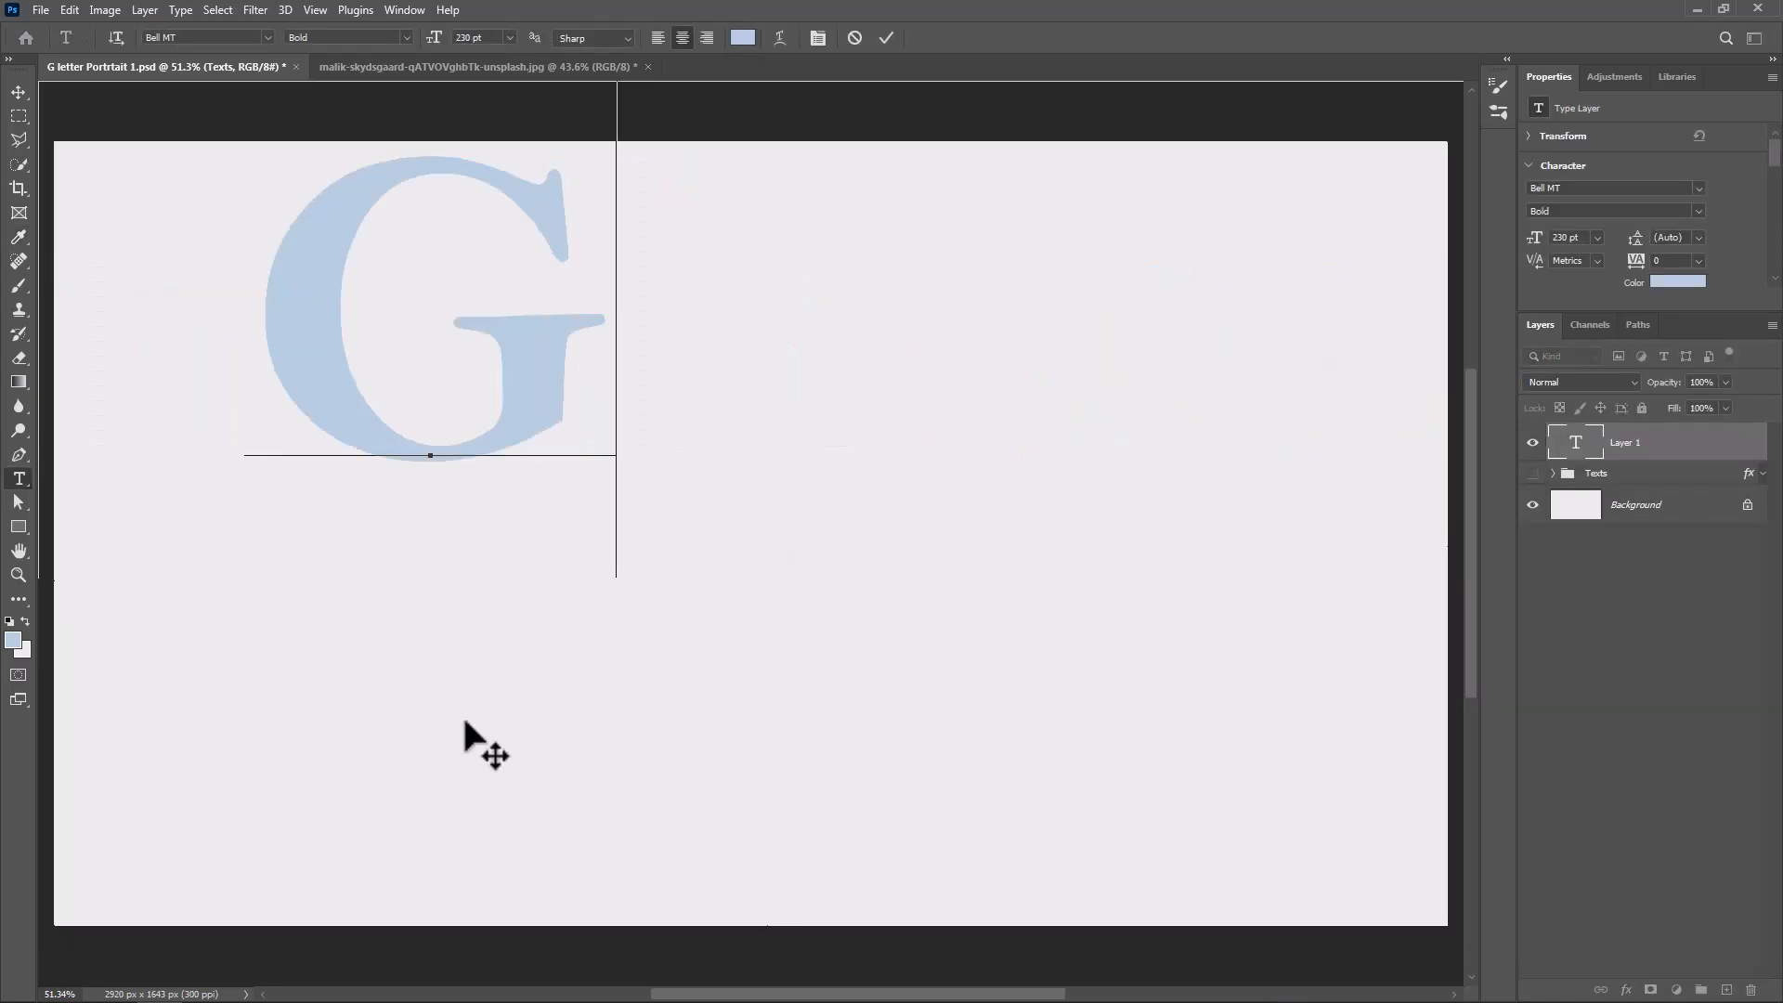
click(889, 37)
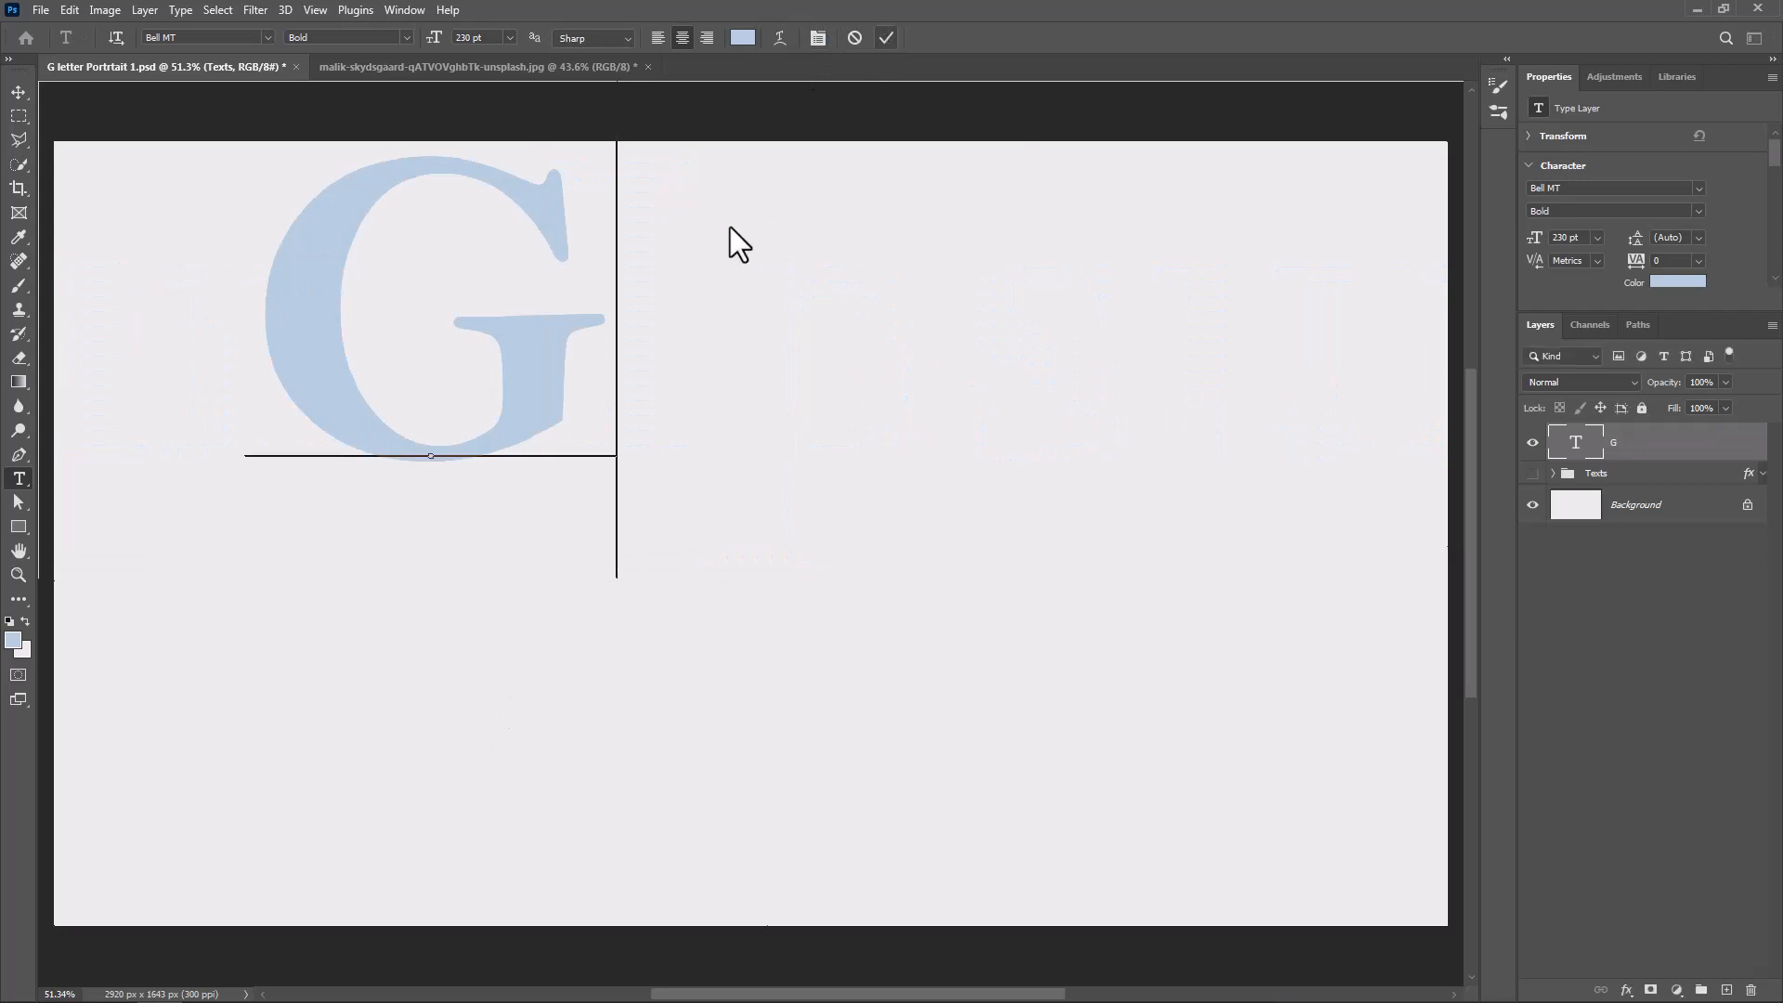
Centre the letter G horizontally and vertically on the canvas, leaving no active selection
click(16, 96)
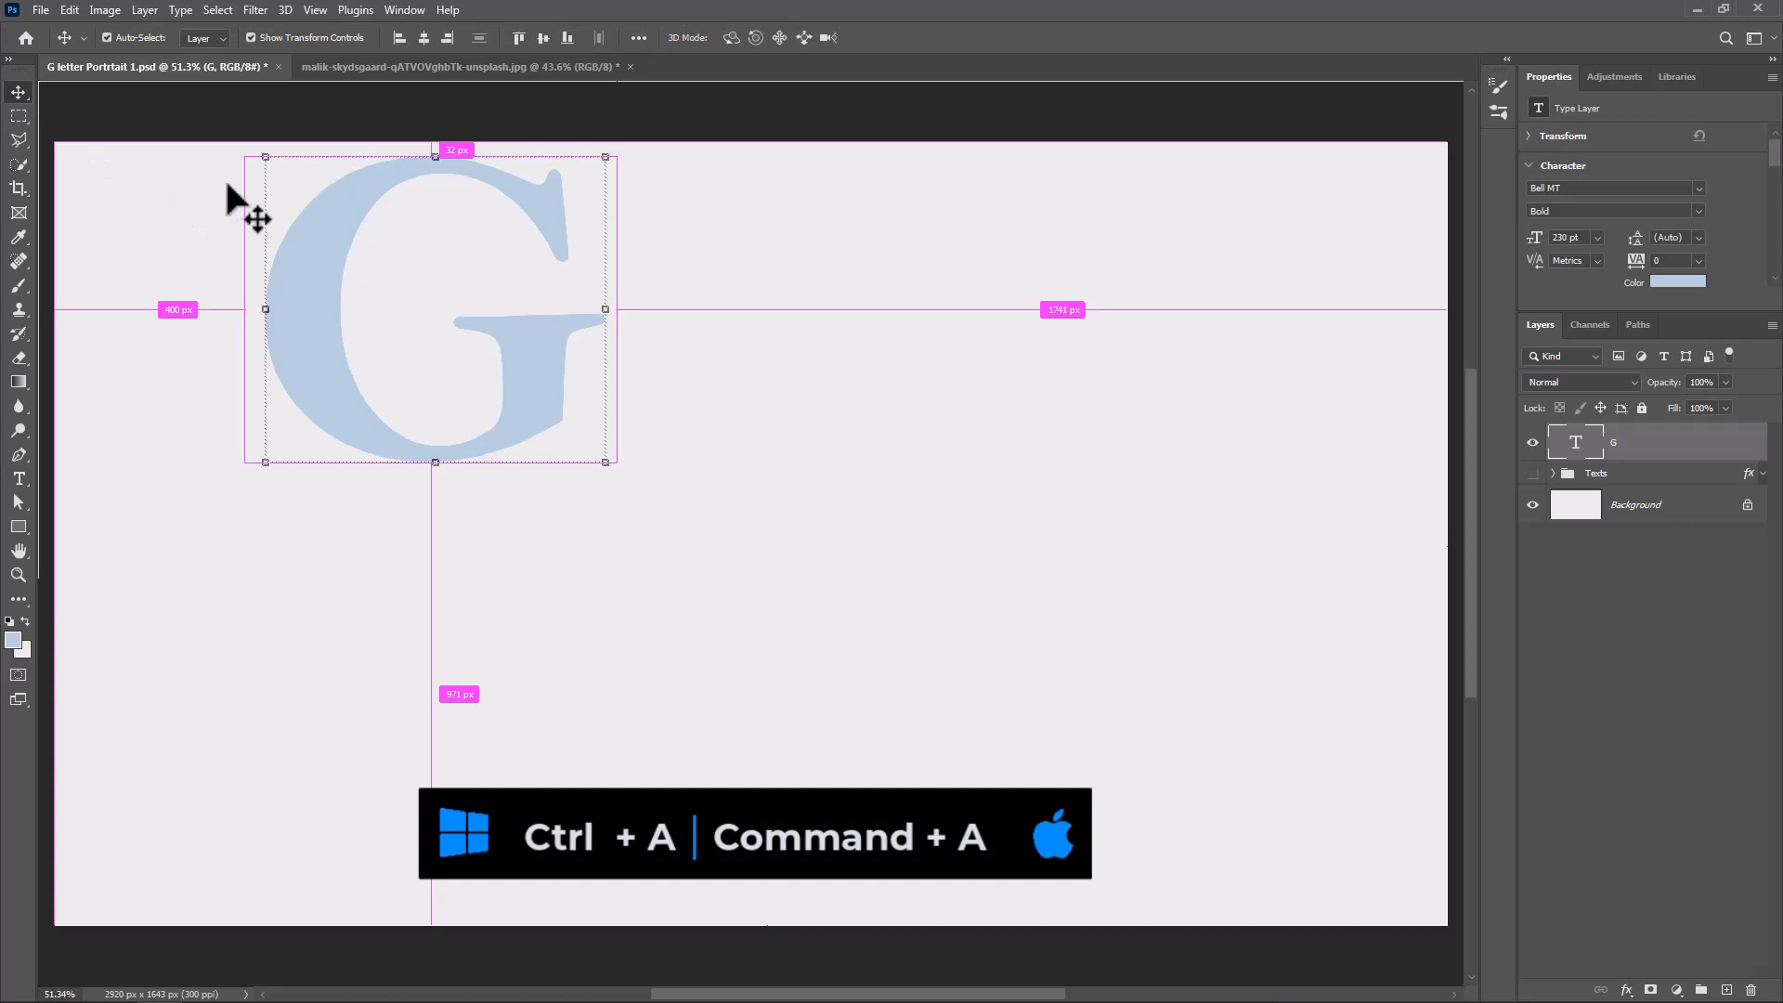
key(ctrl+a)
click(423, 37)
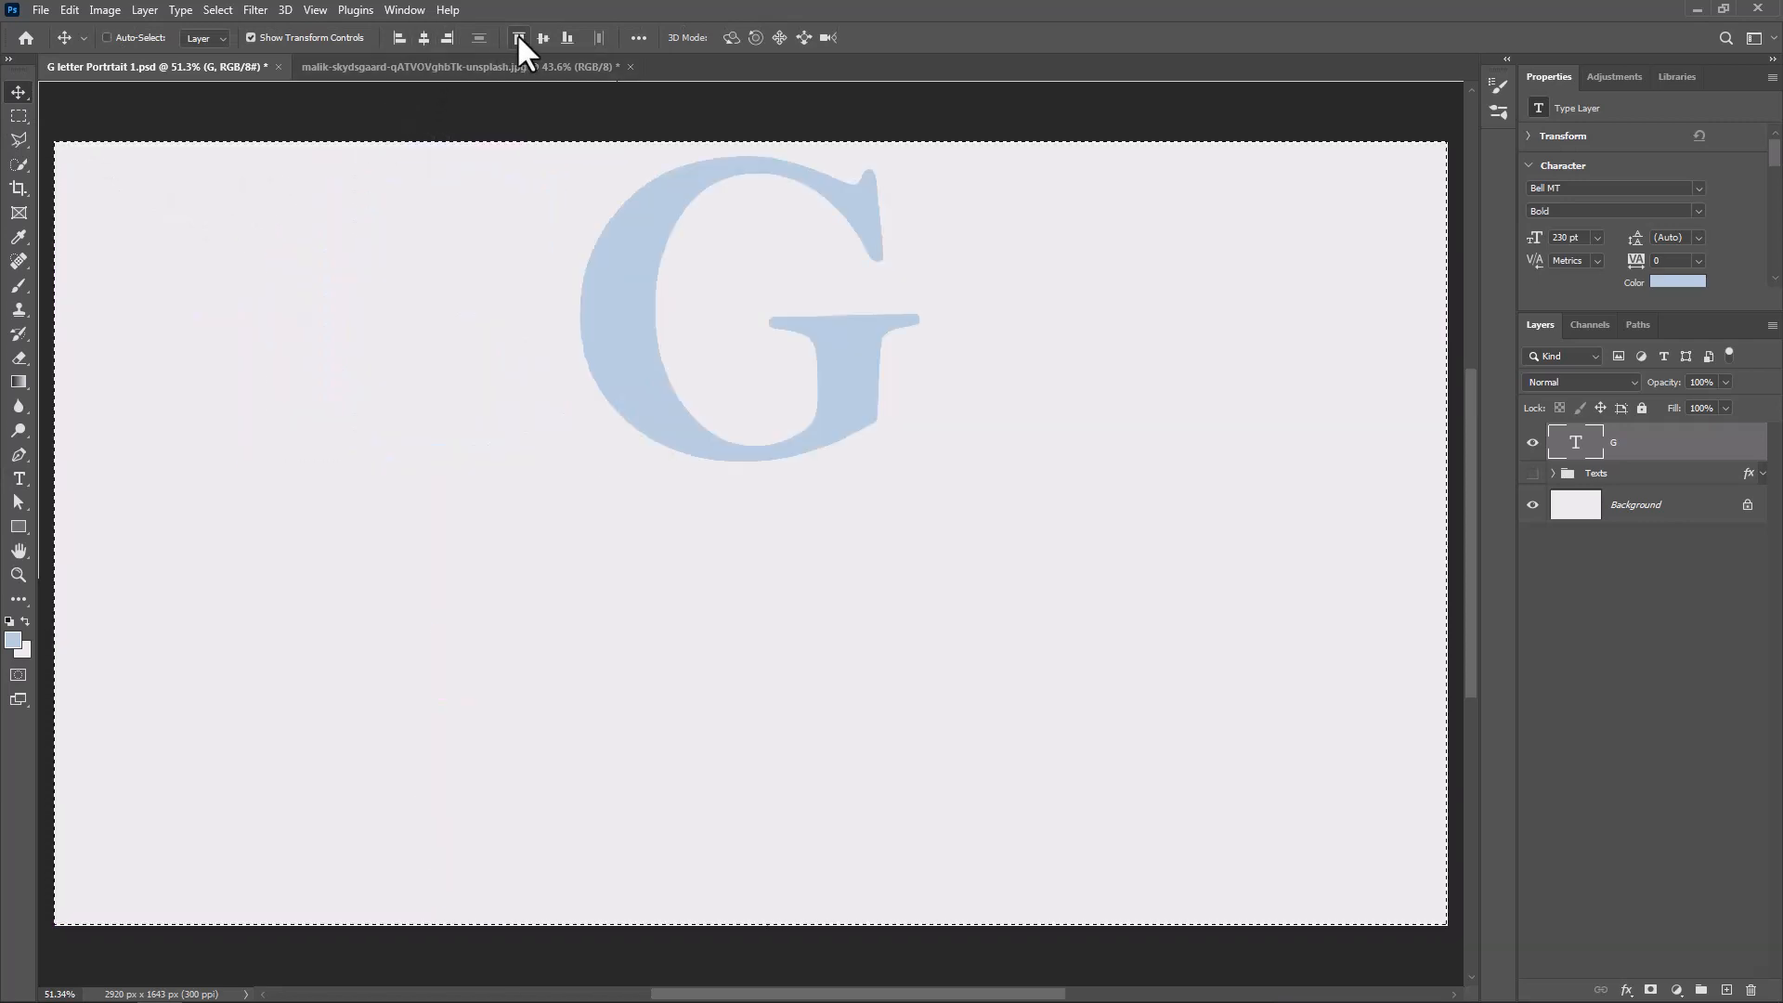
click(544, 37)
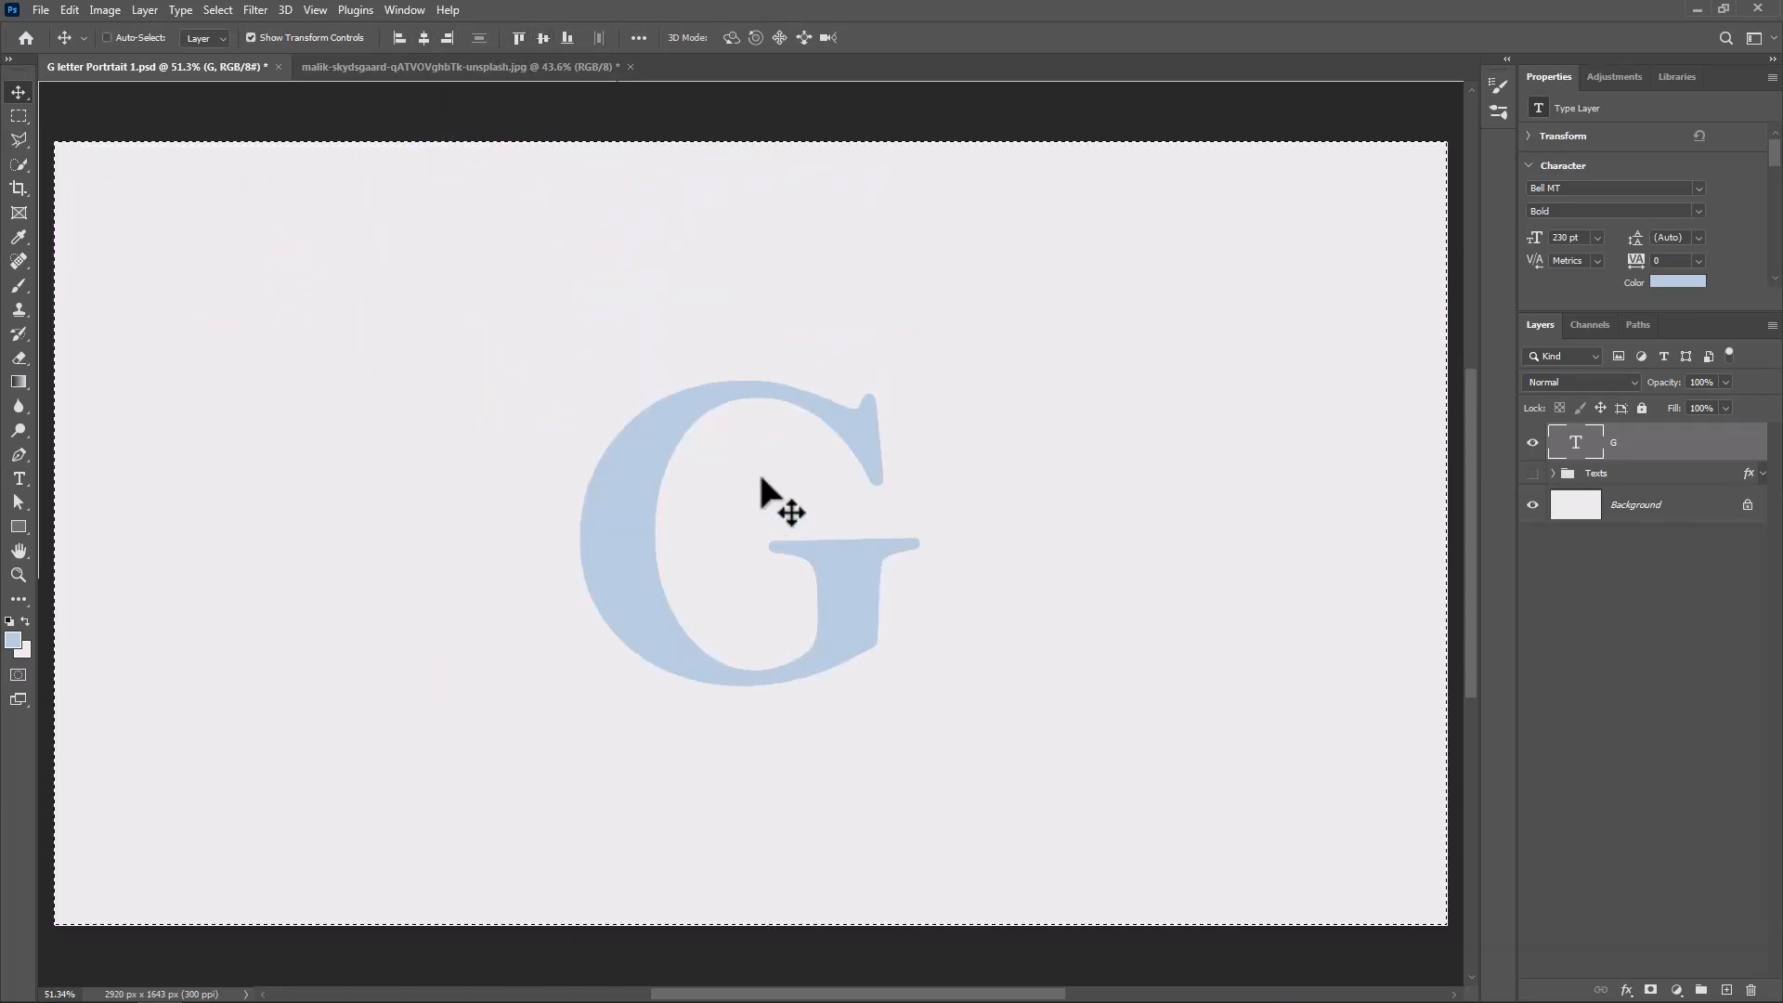
key(ctrl+d)
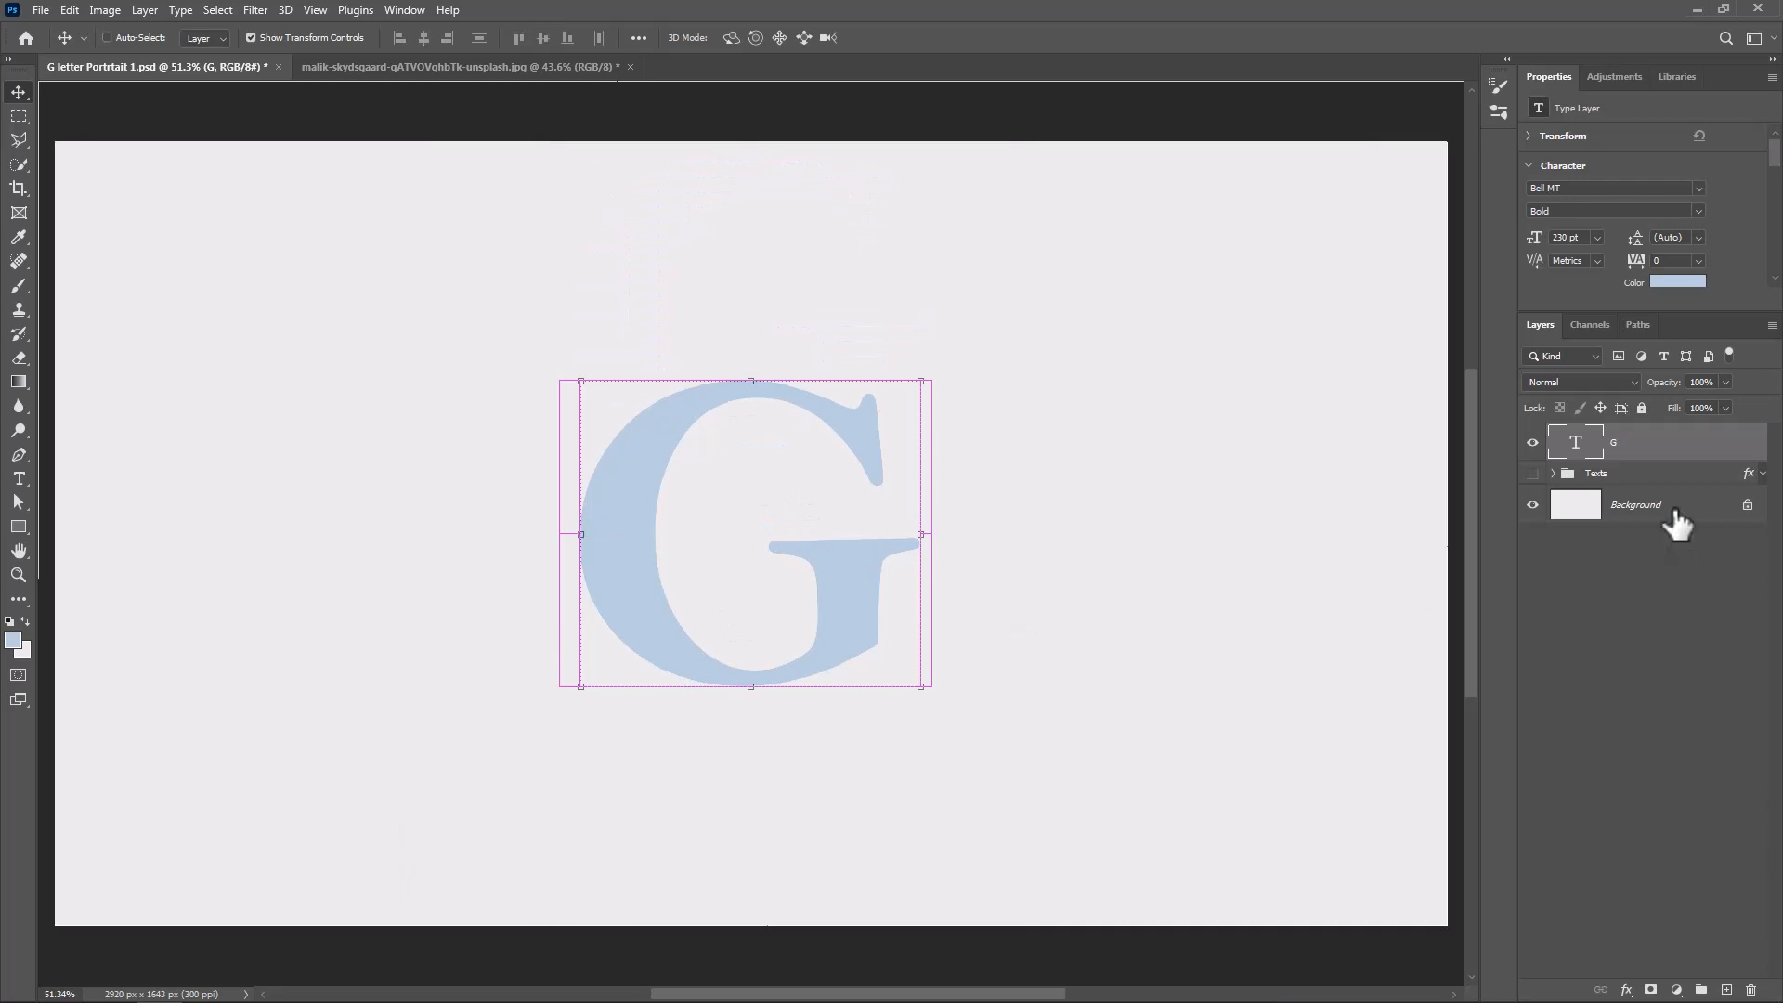
Add a white outside stroke of 5 px to the G layer
right_click(1677, 449)
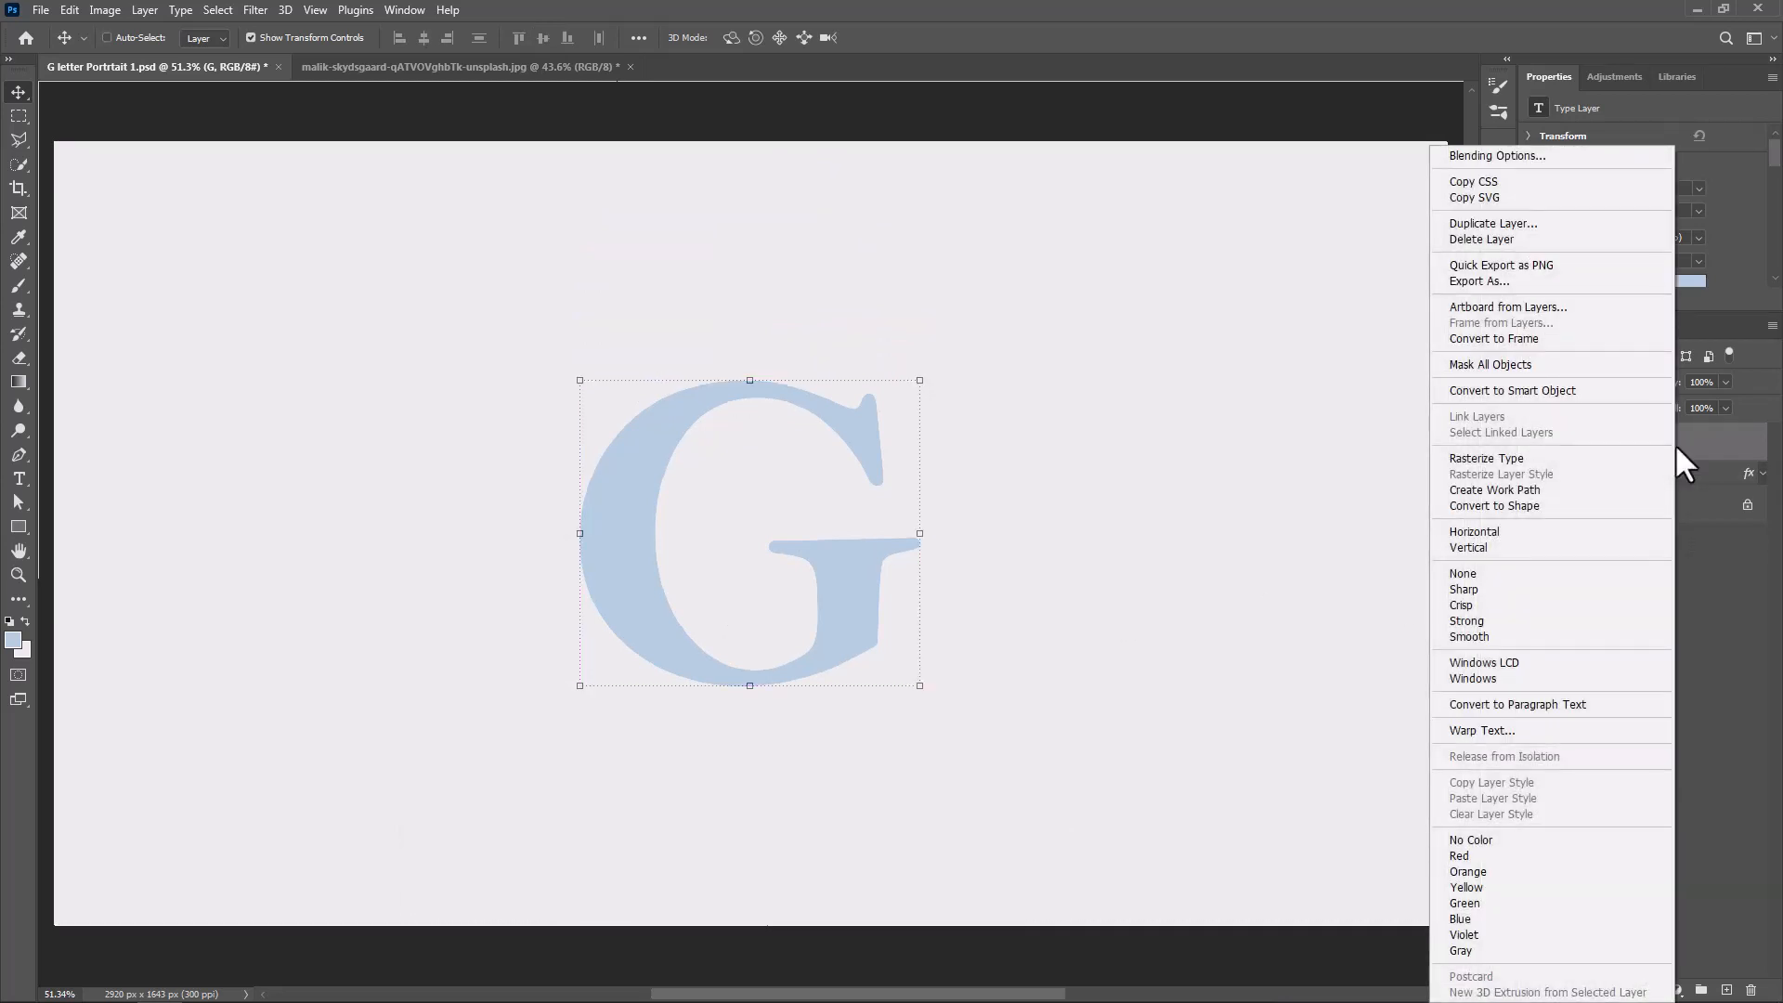
click(1503, 159)
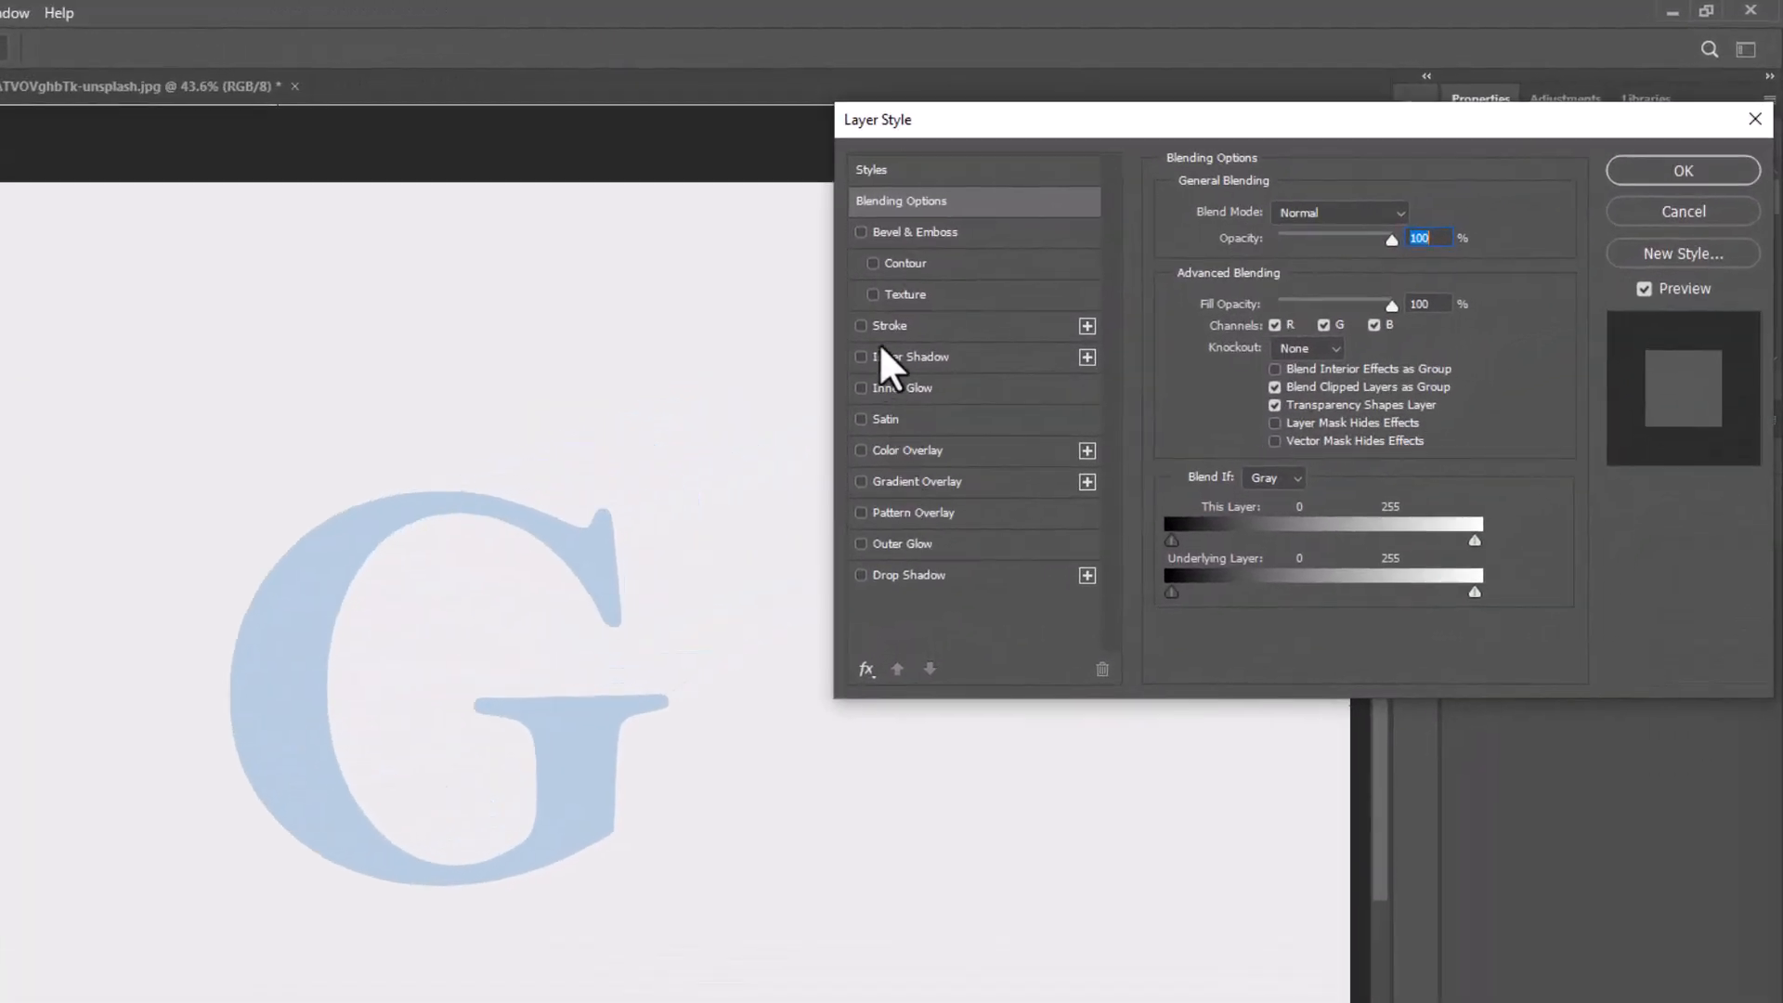
click(882, 327)
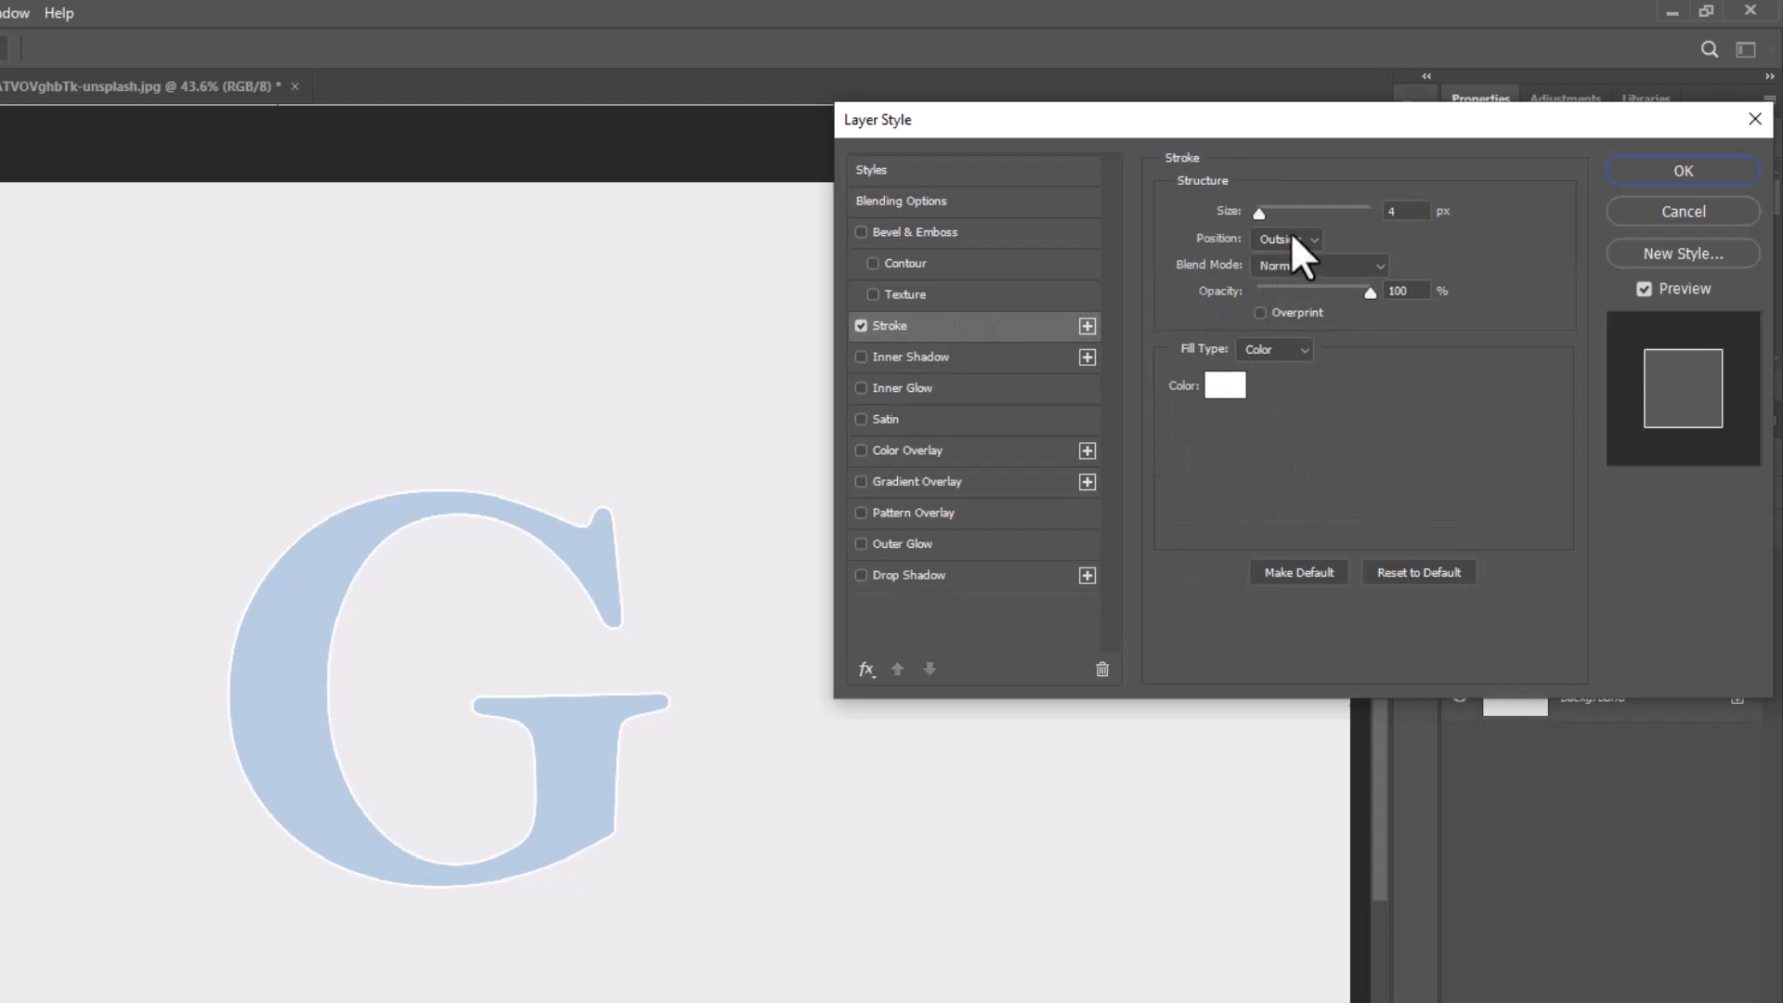
click(1386, 213)
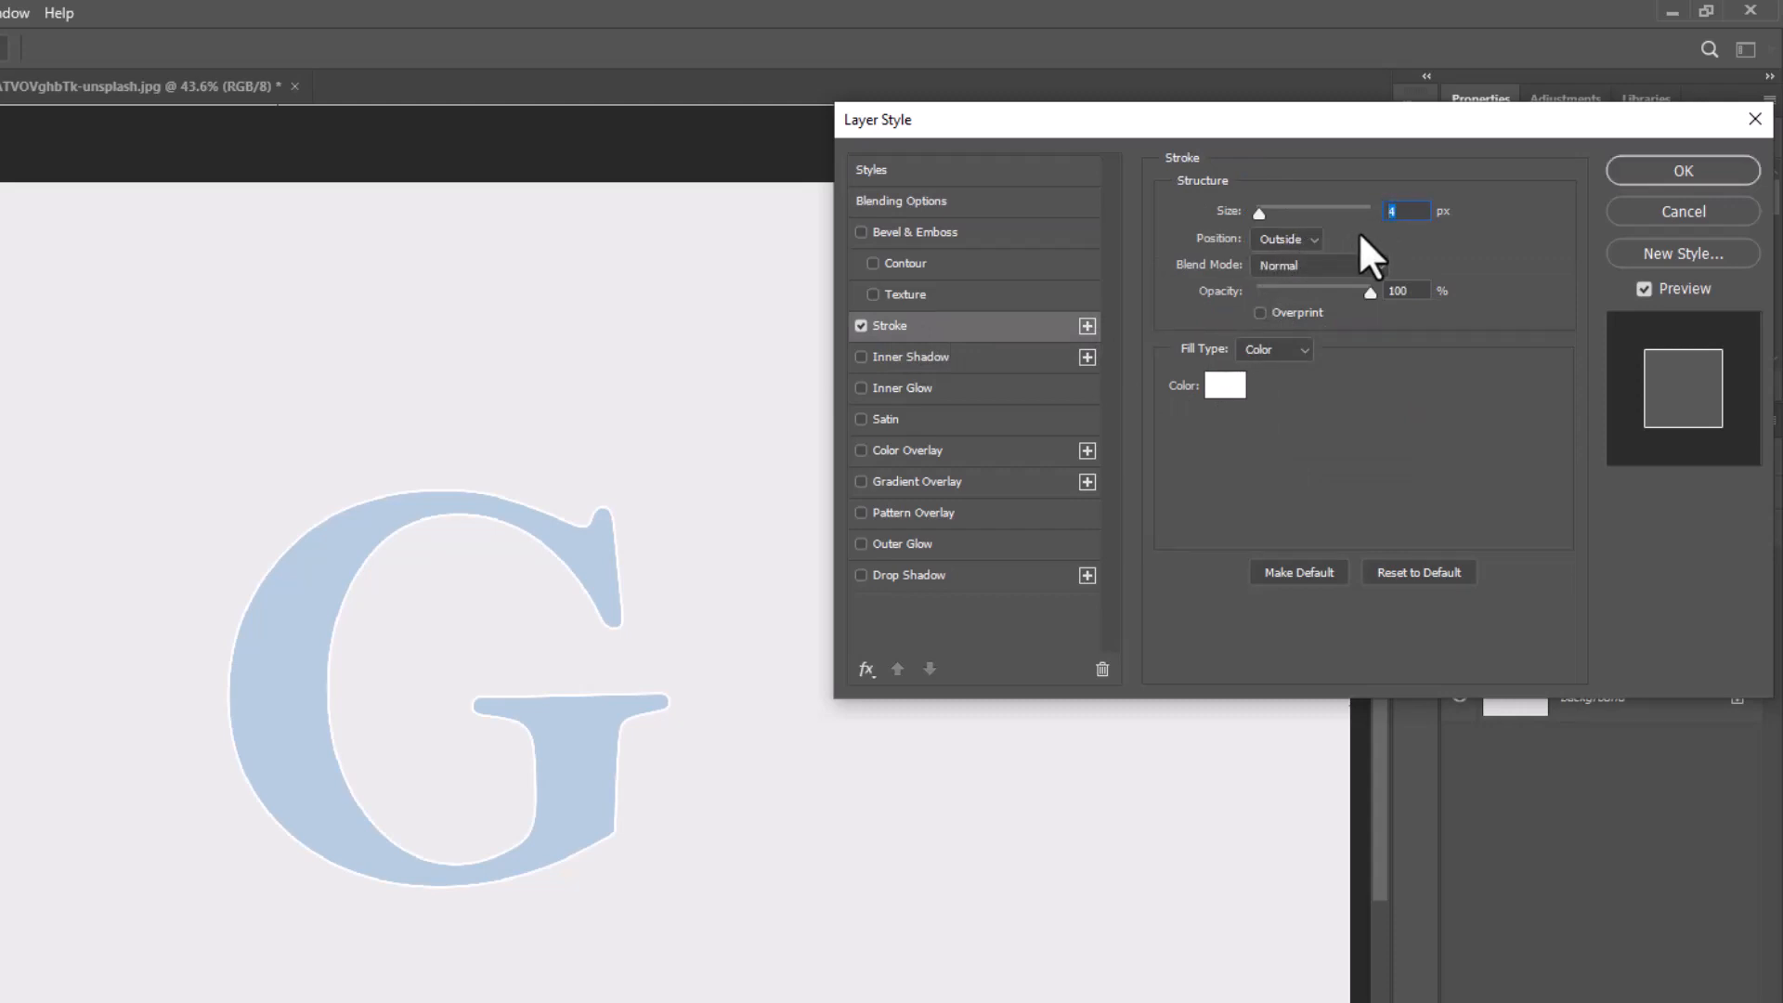
text(5)
Give the G layer a black drop shadow at a 26° angle with 4 px distance and 16 px size
click(917, 576)
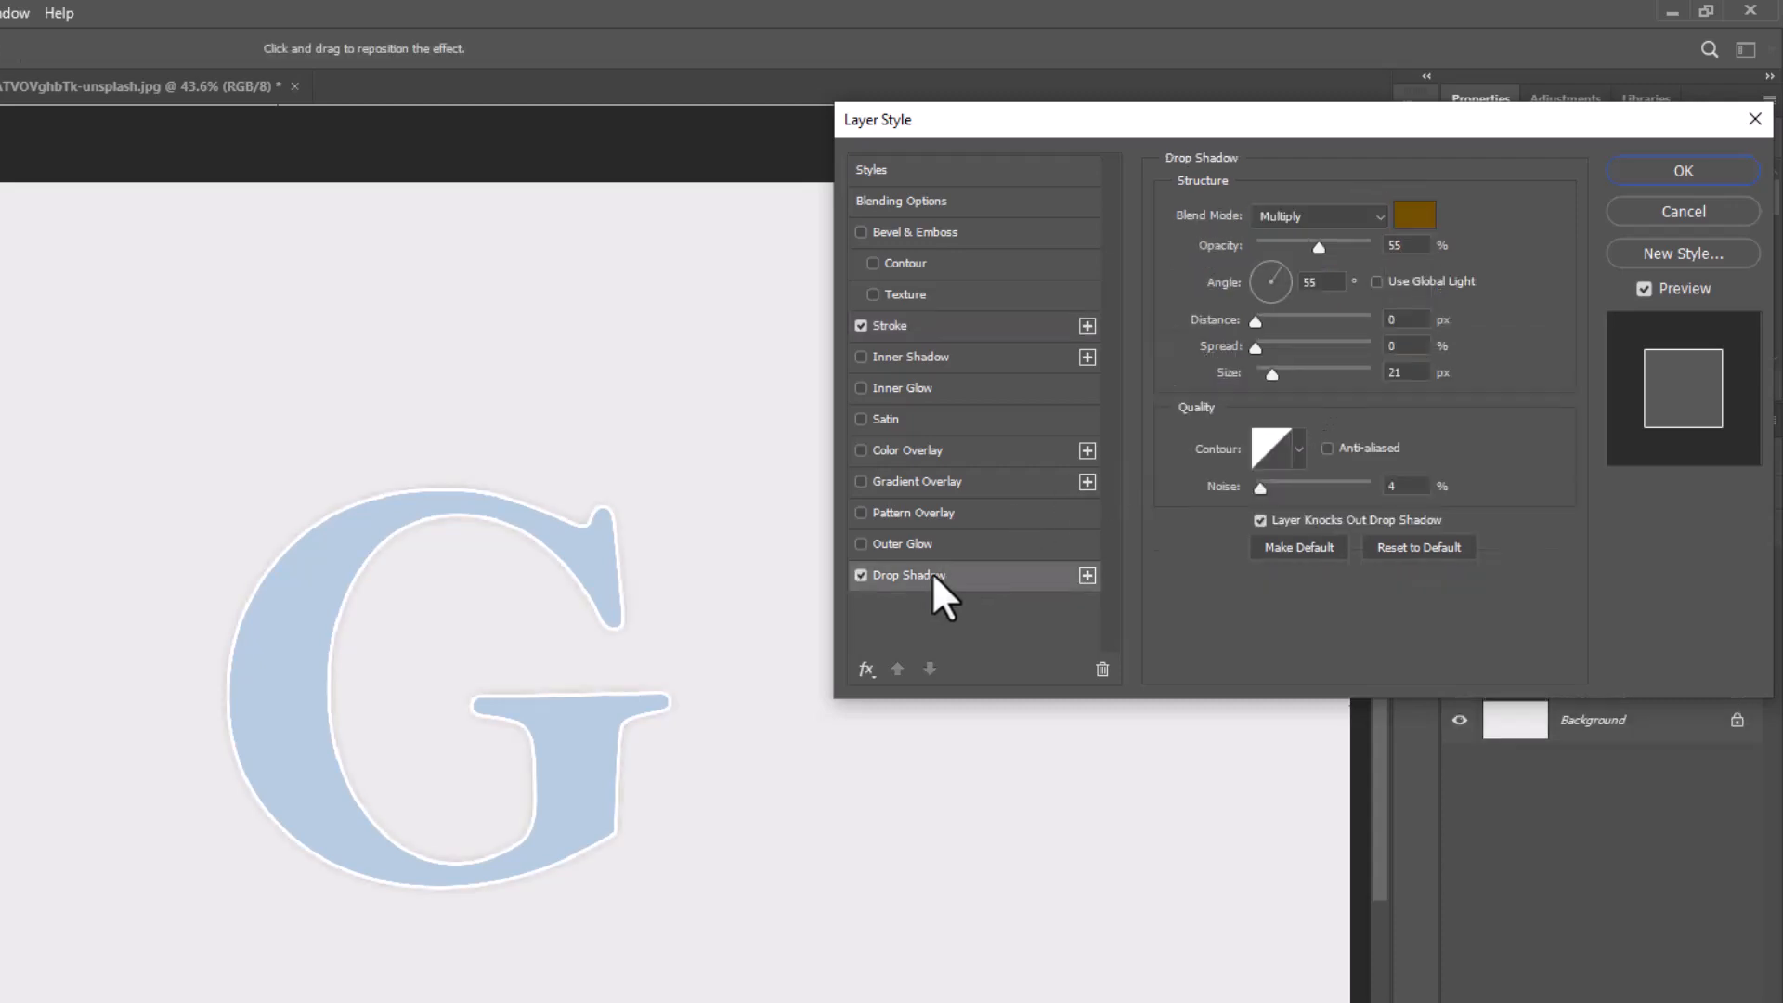
click(1410, 223)
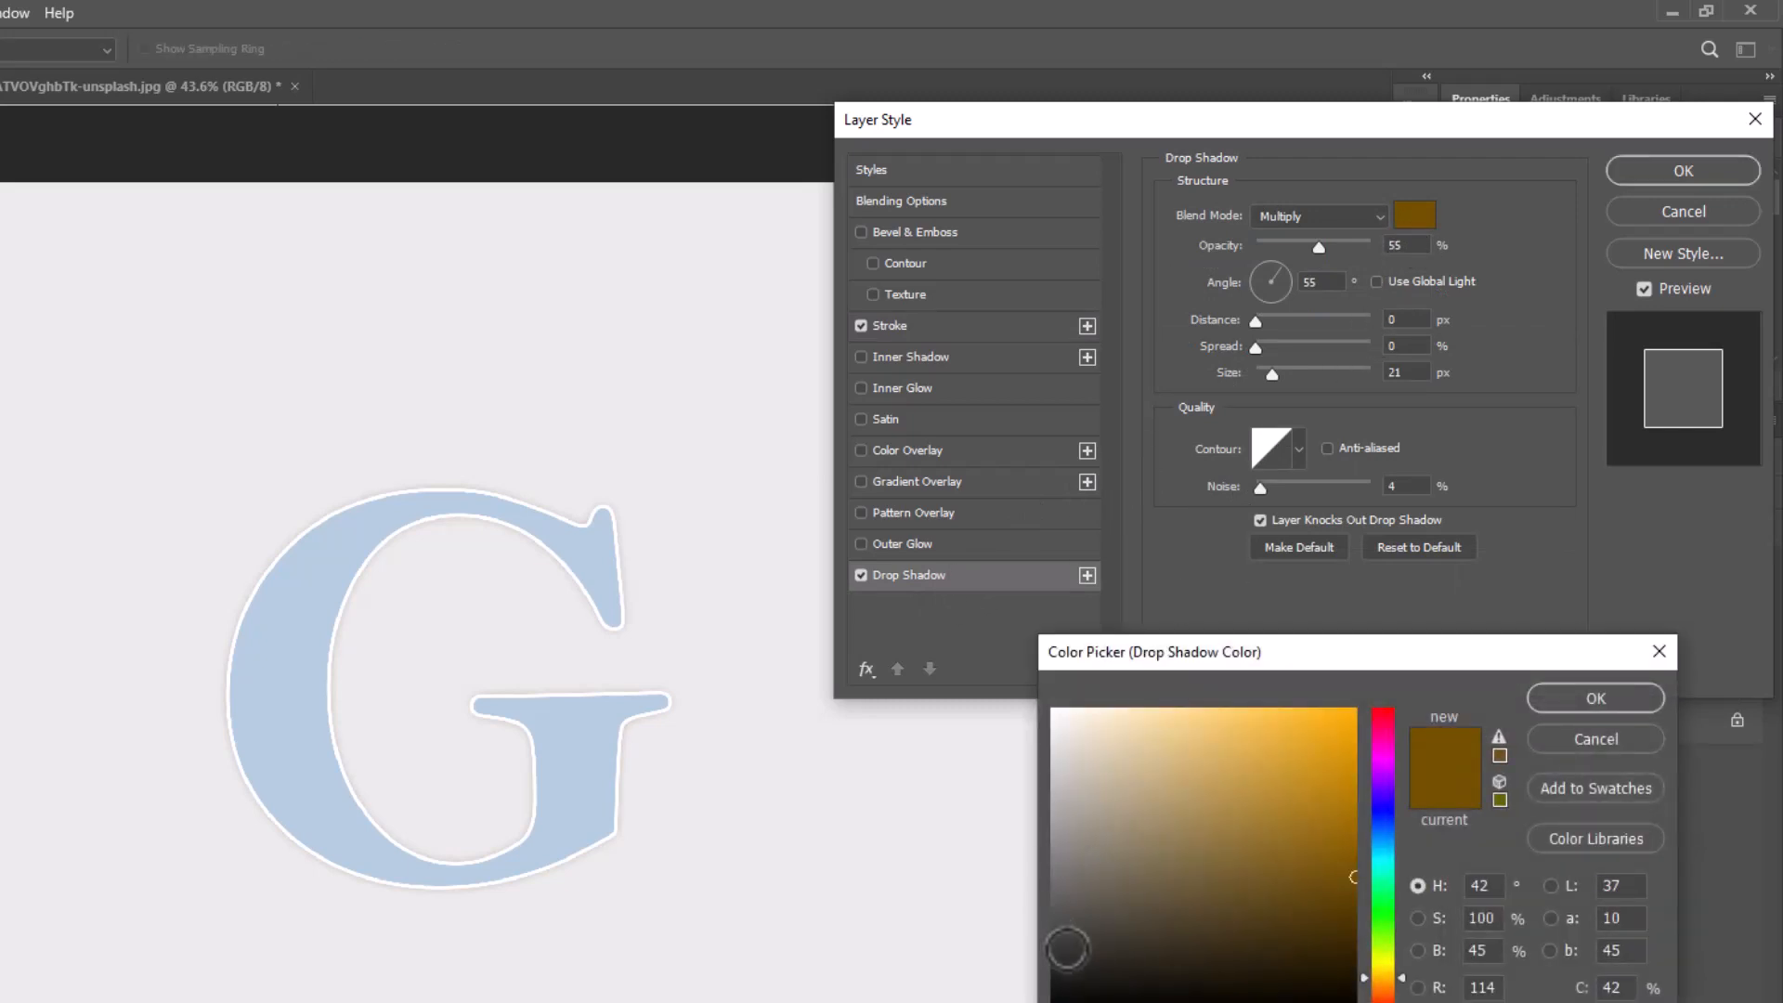
drag(1066, 951, 1045, 1002)
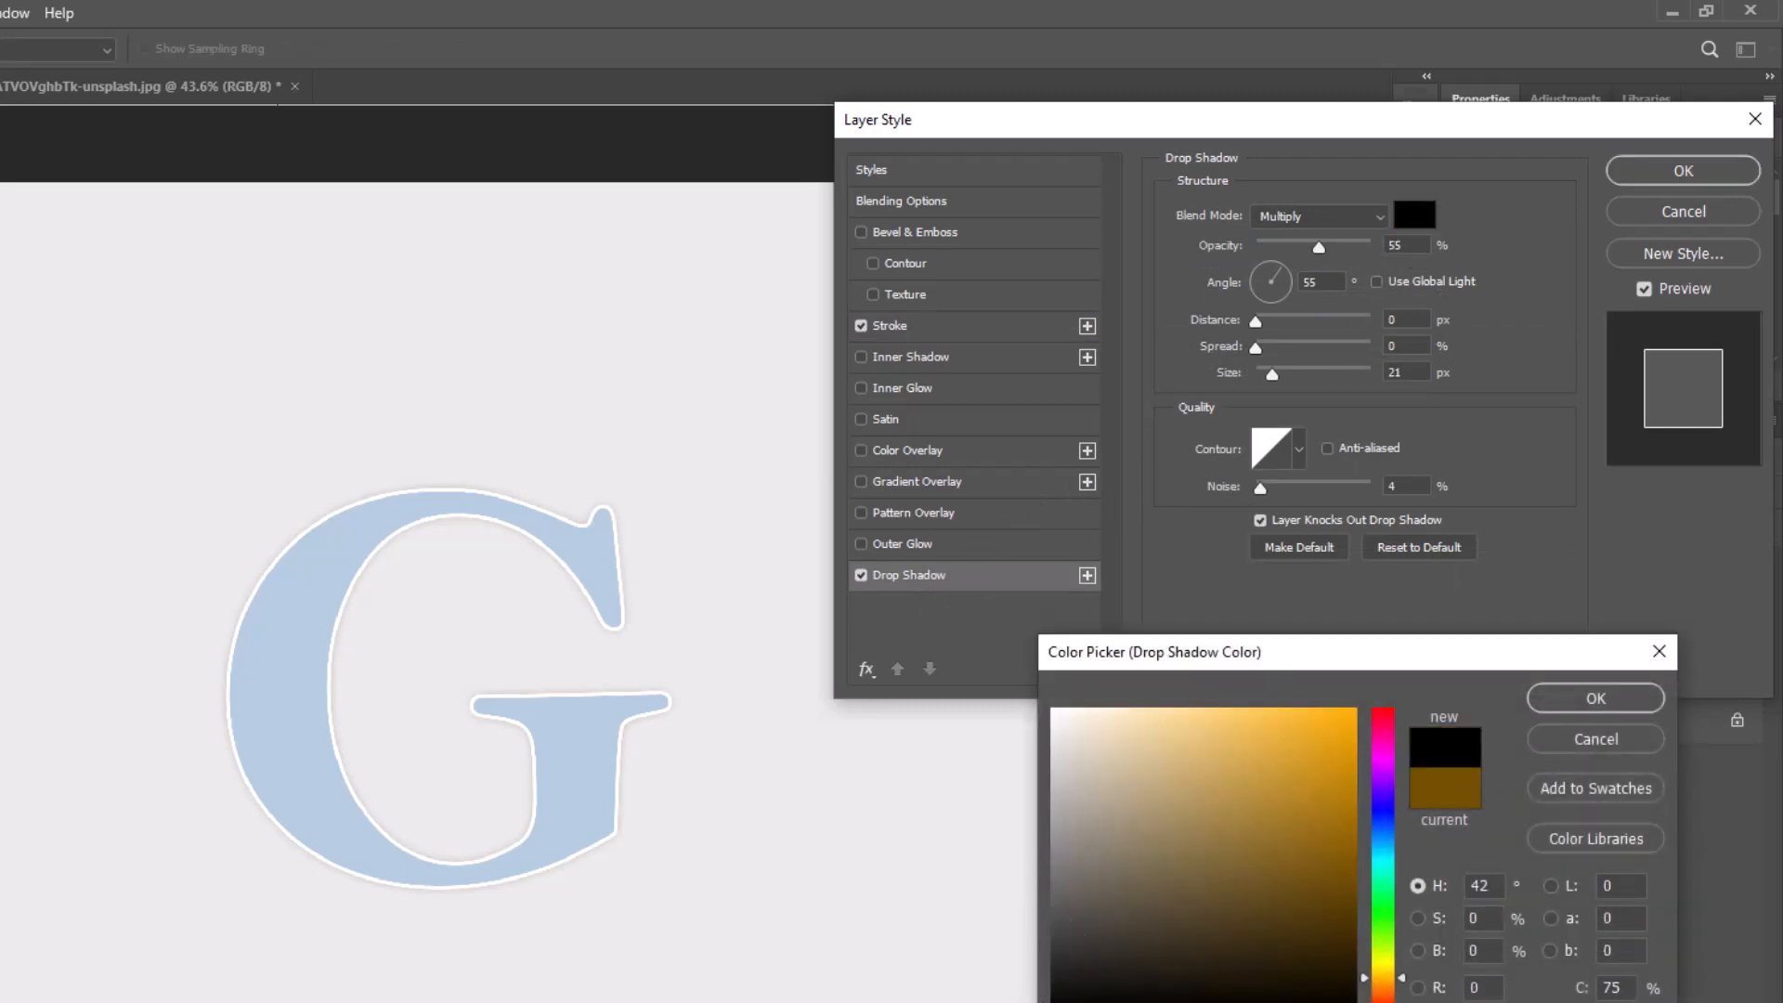
click(1581, 700)
drag(470, 726, 467, 727)
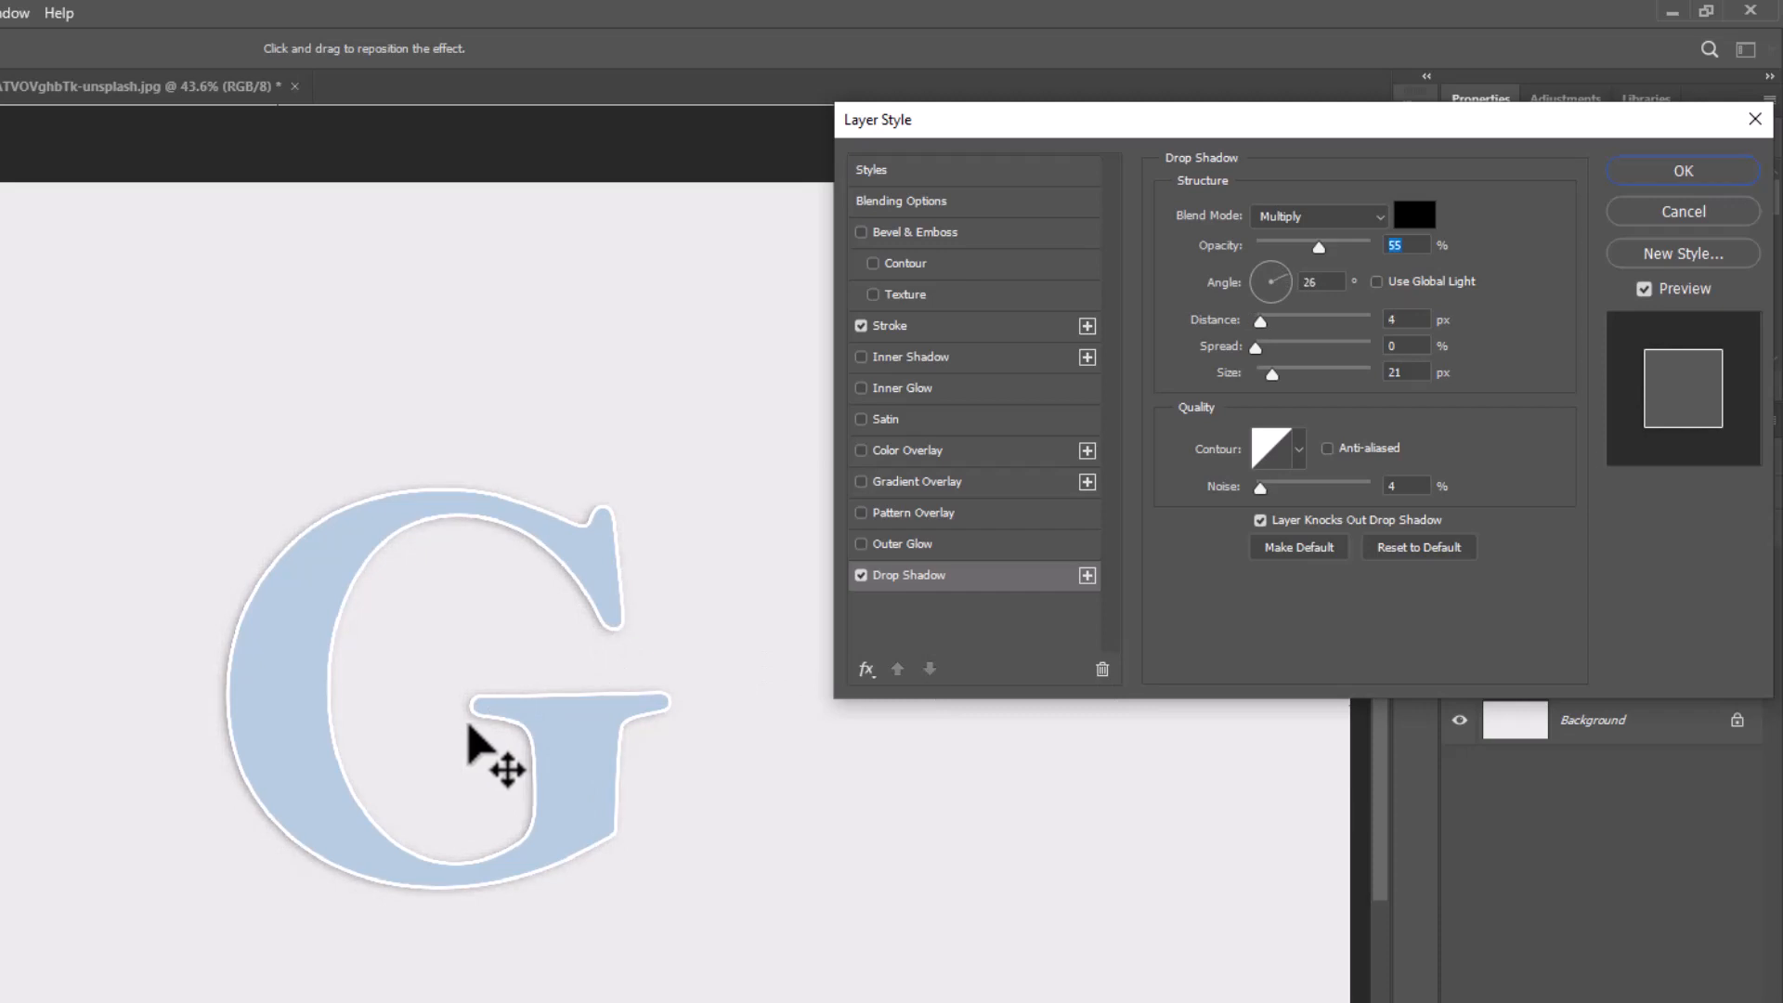
drag(1272, 373, 1268, 375)
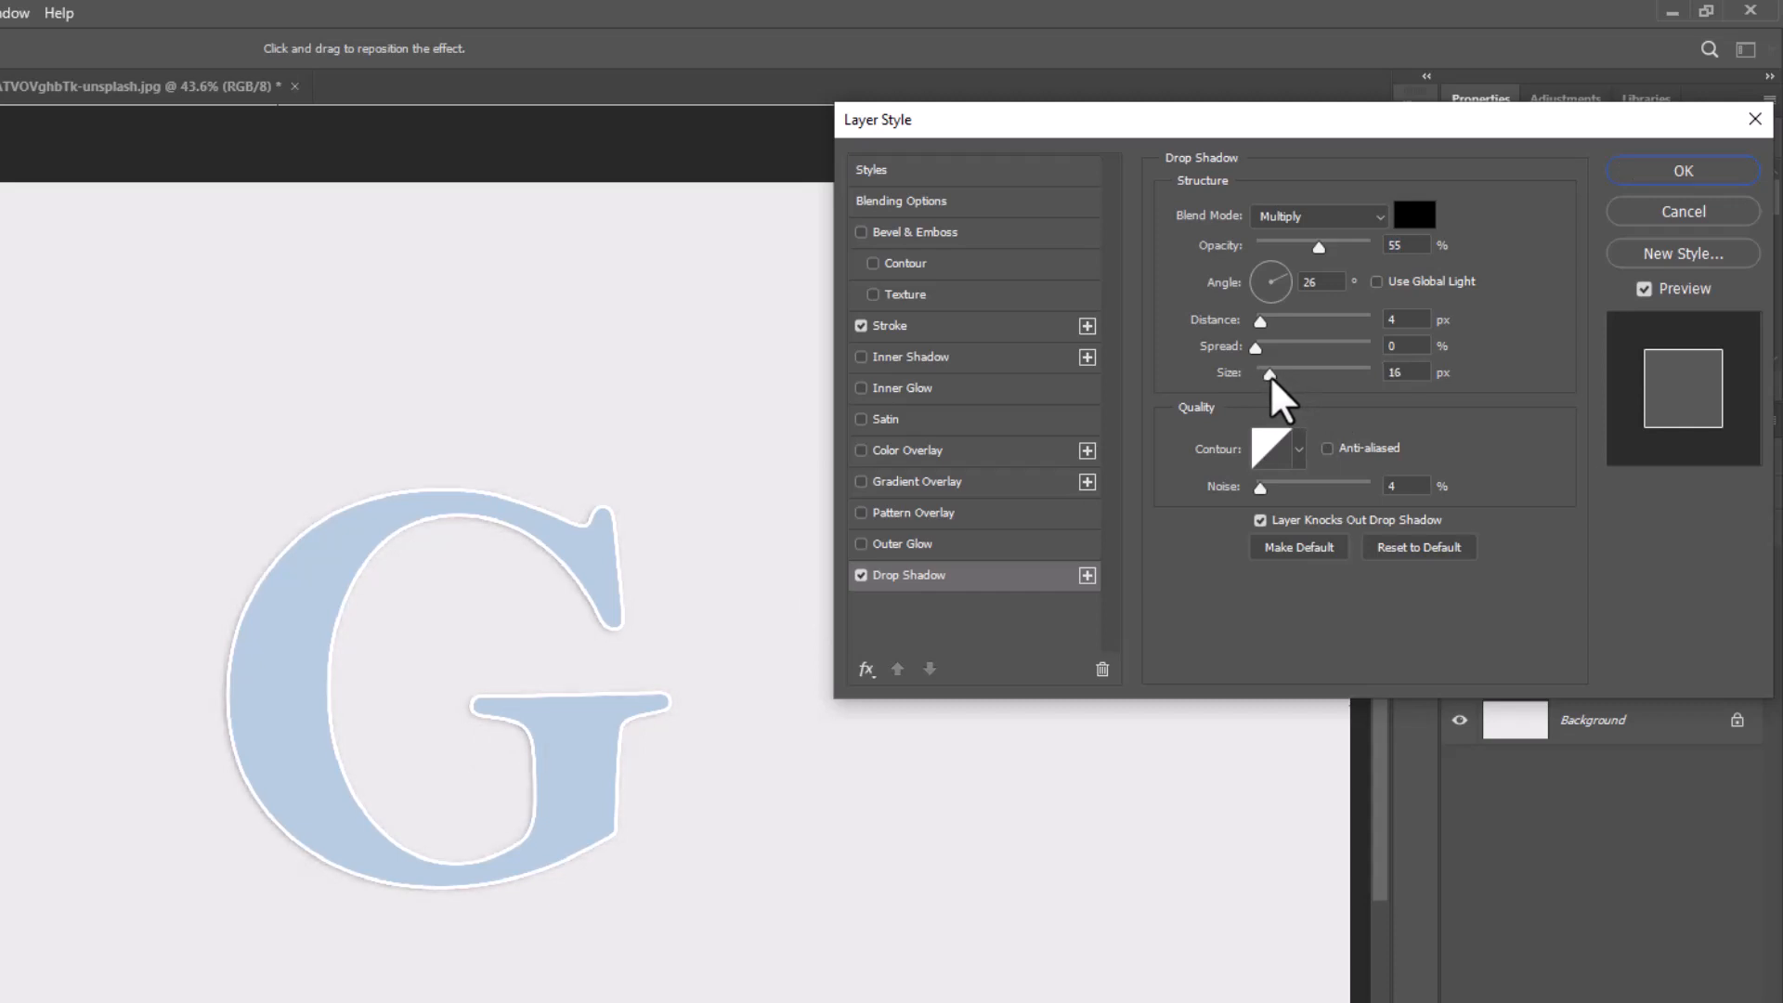
click(1271, 375)
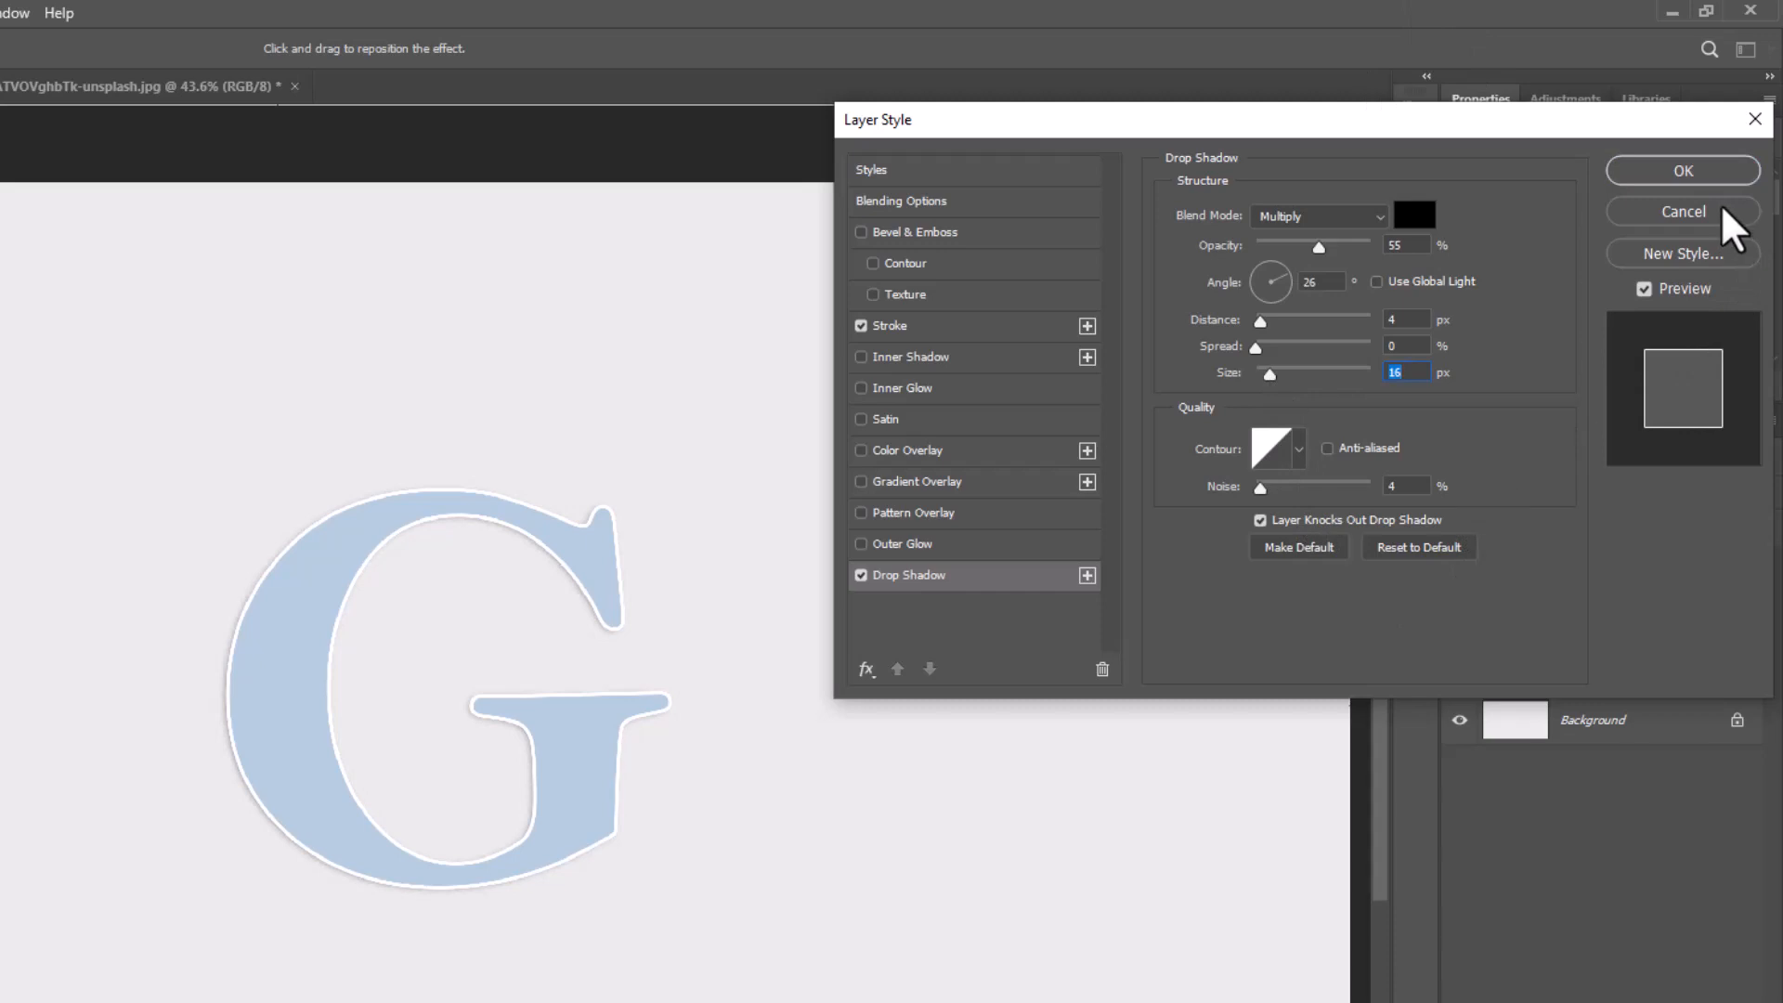
click(1695, 177)
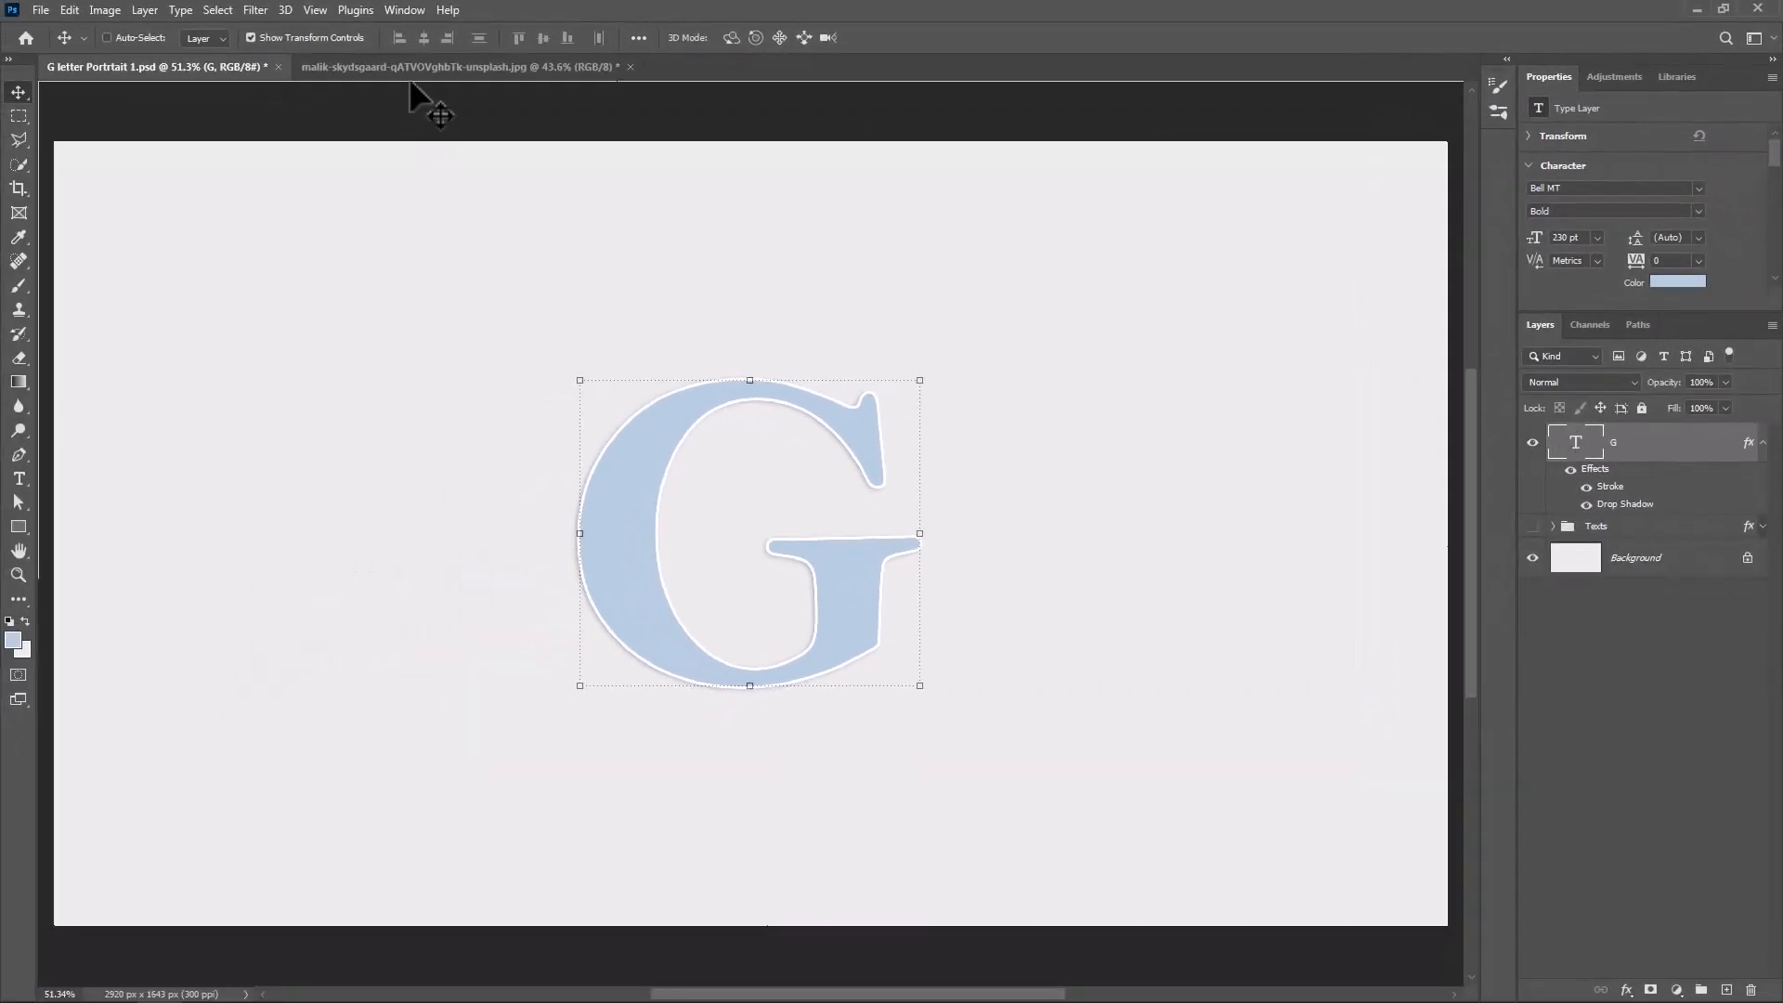
Bring the seated woman's photo into the G letter document above the letter and lower its opacity to 66%
click(409, 71)
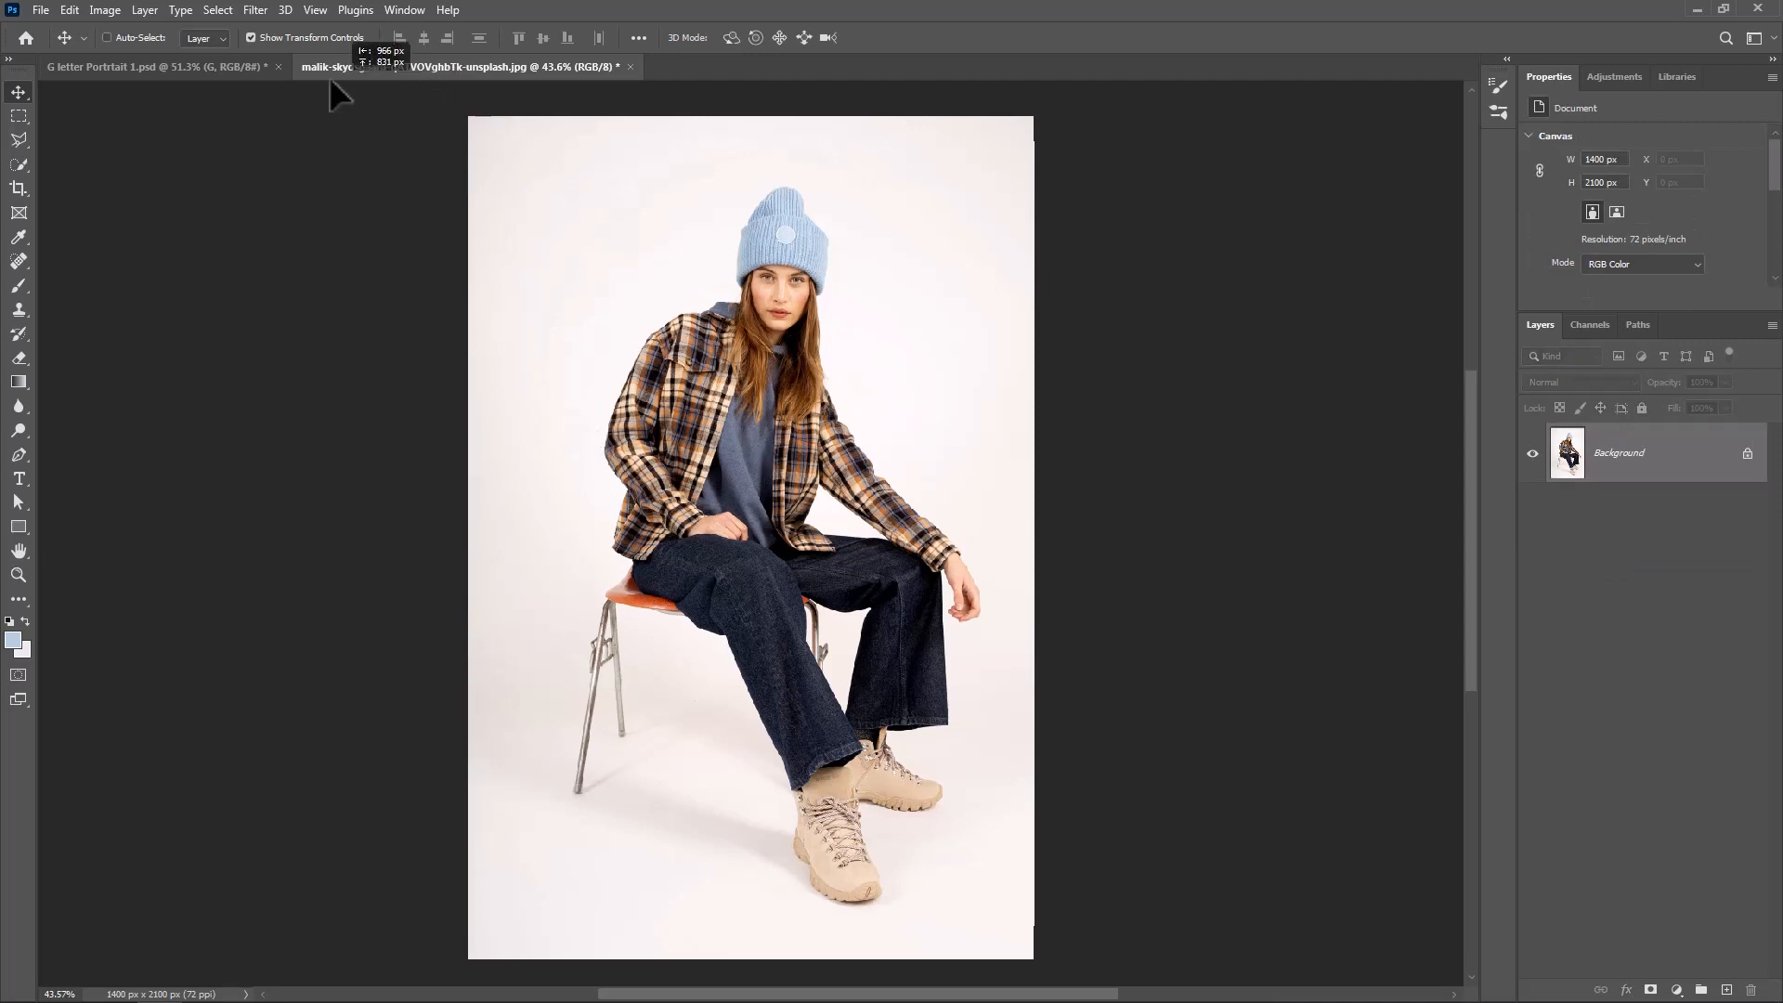
drag(329, 76, 763, 548)
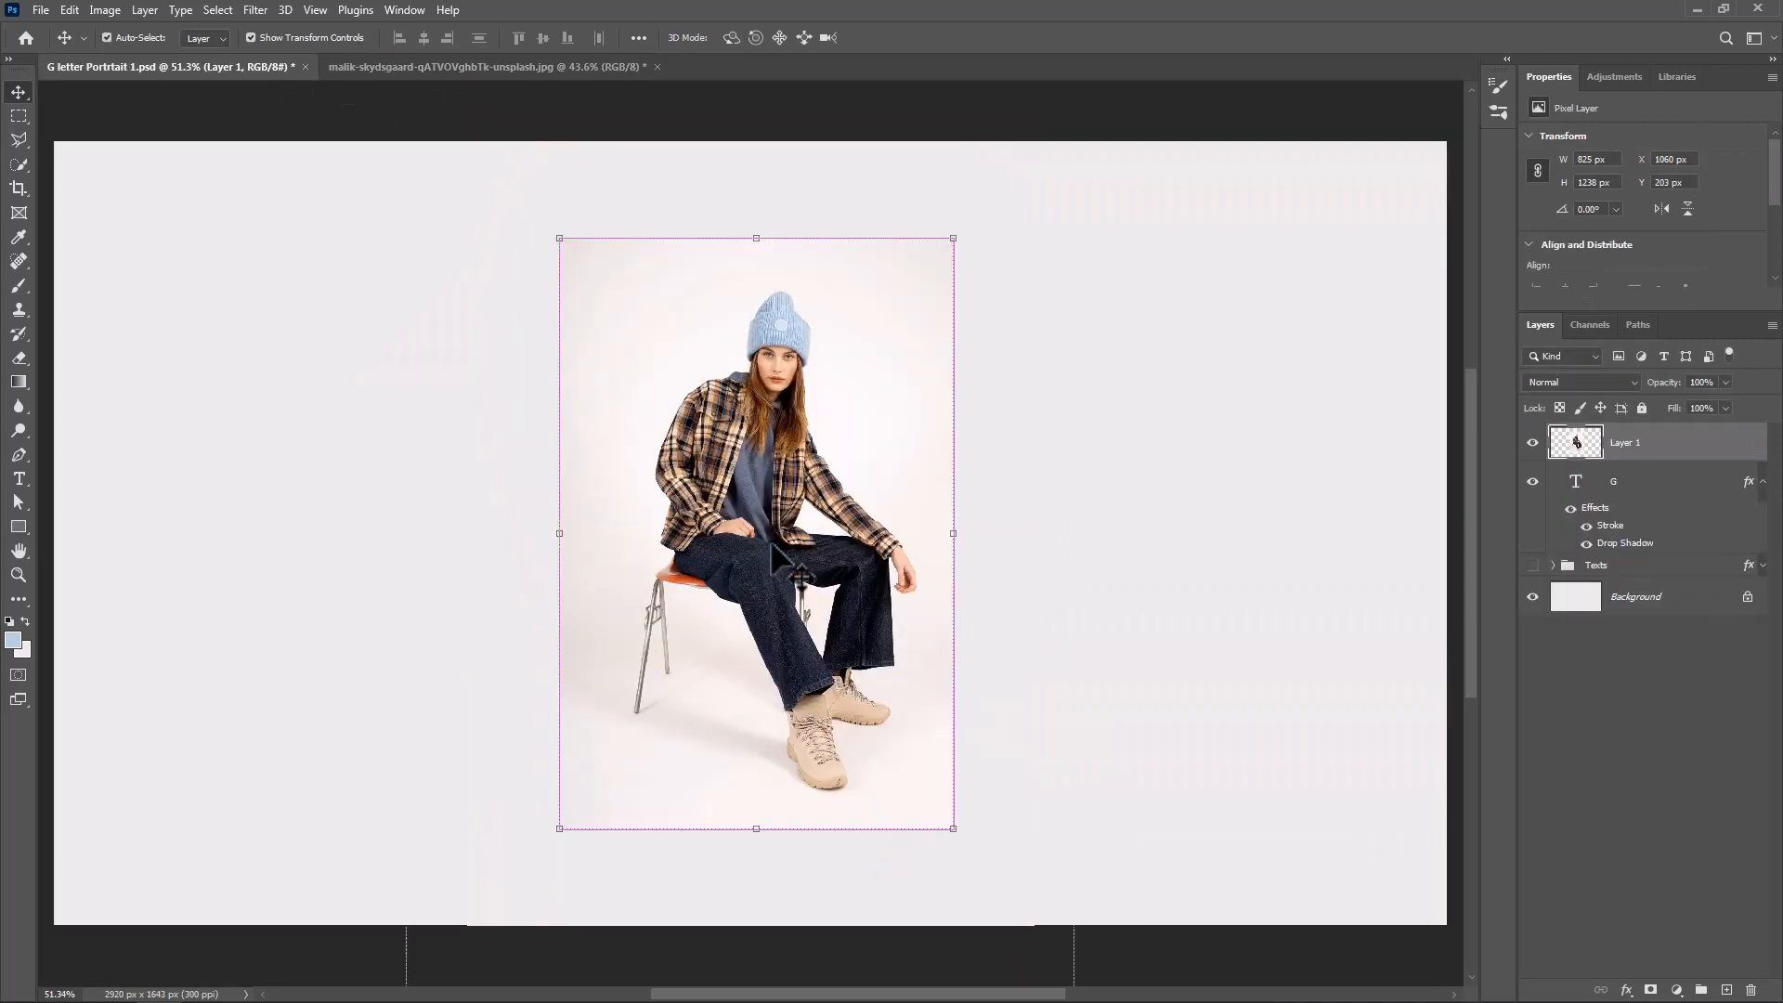
key(ctrl+t)
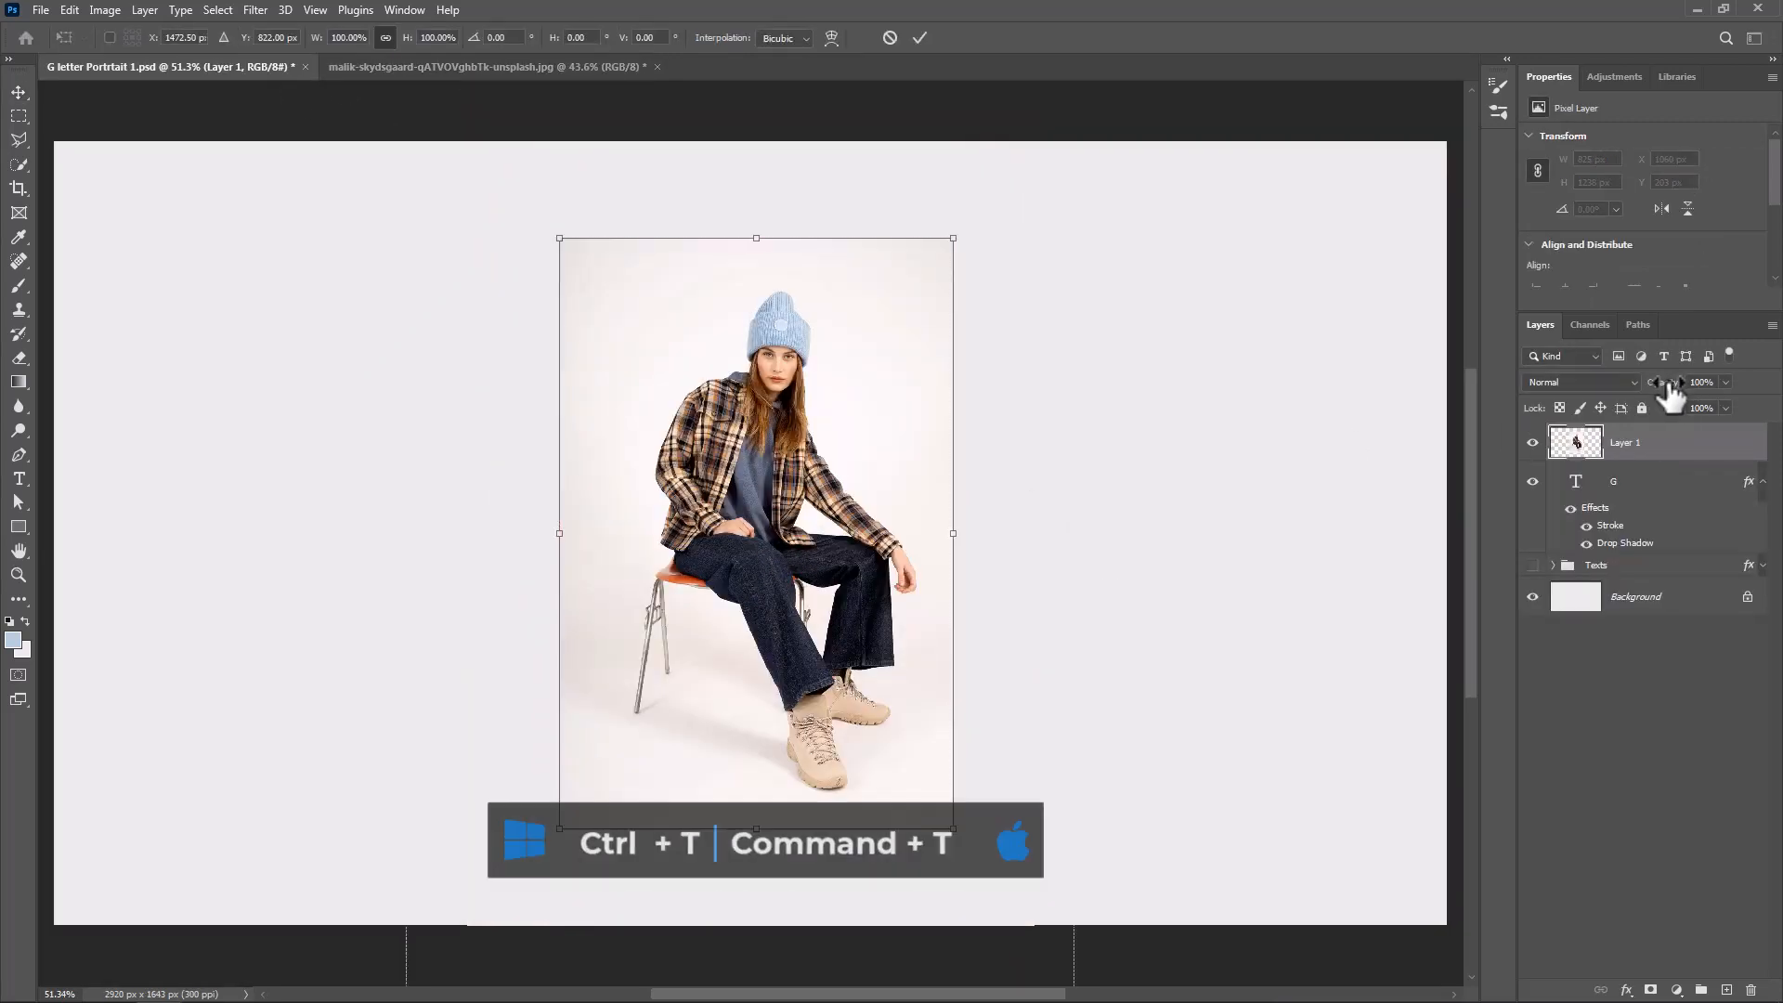
drag(1662, 384, 1636, 382)
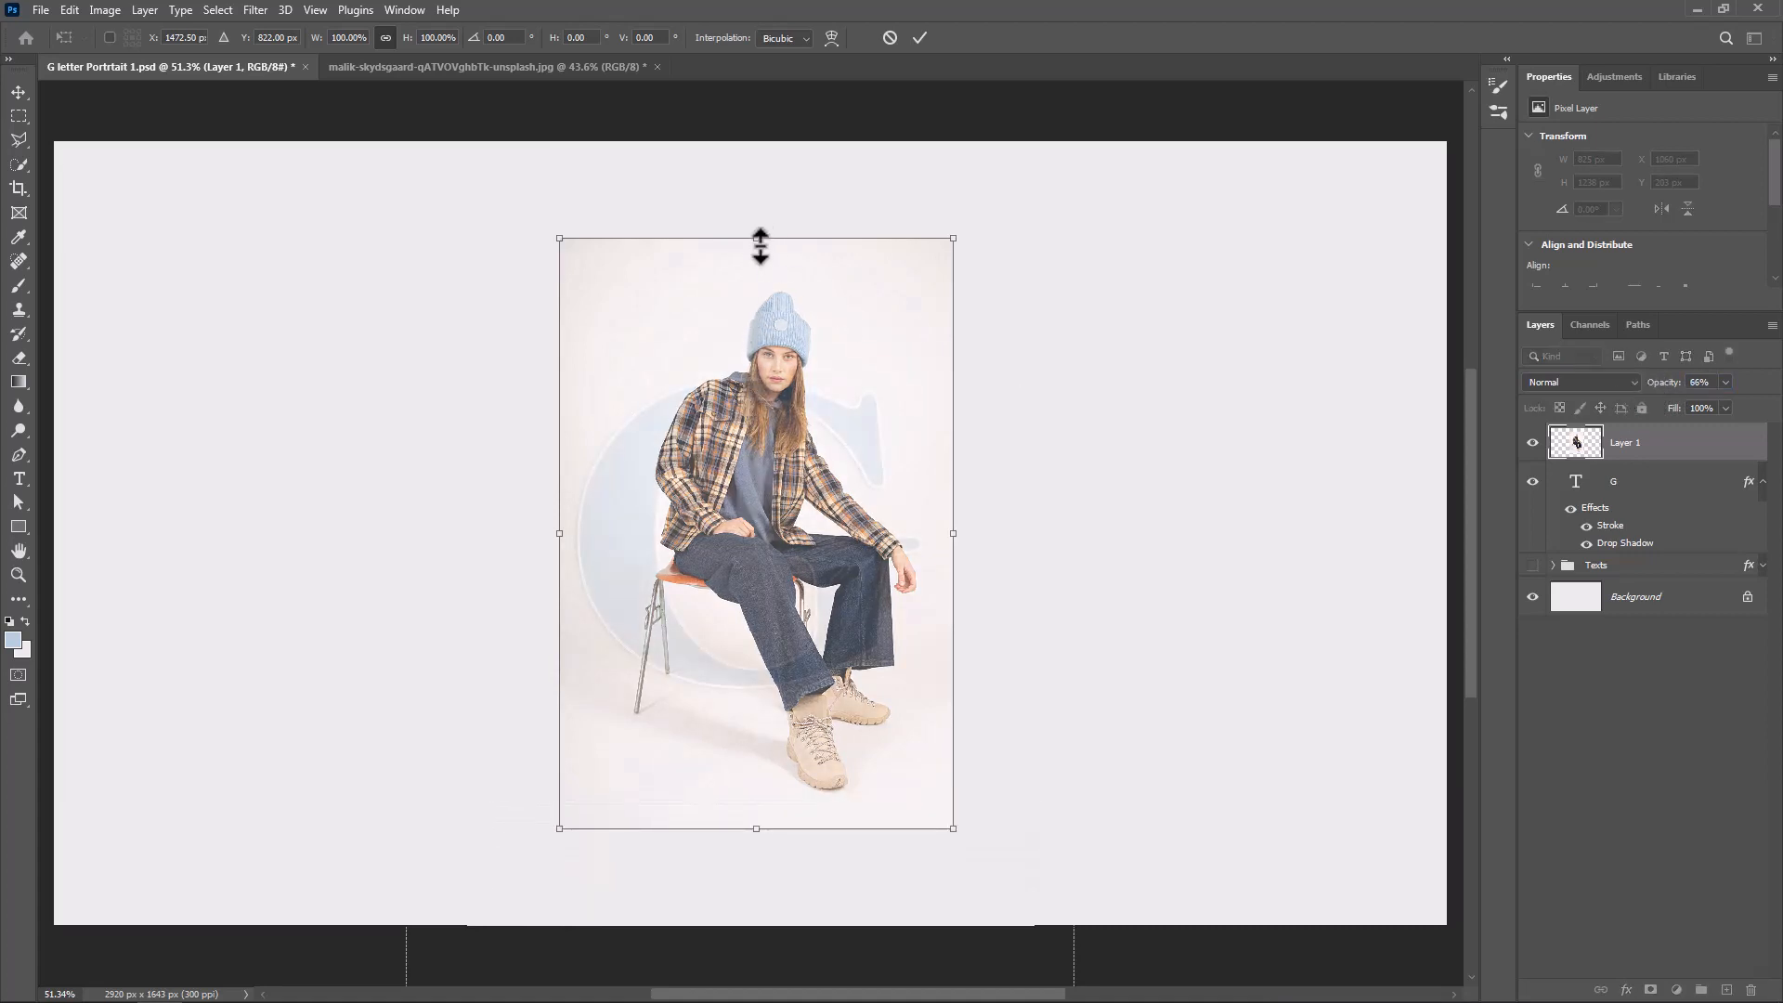
Scale the photo to about 554 × 831 px with the woman seated over the G's curved left stroke, and restore its opacity to 100%
drag(756, 239, 756, 403)
drag(790, 608, 691, 535)
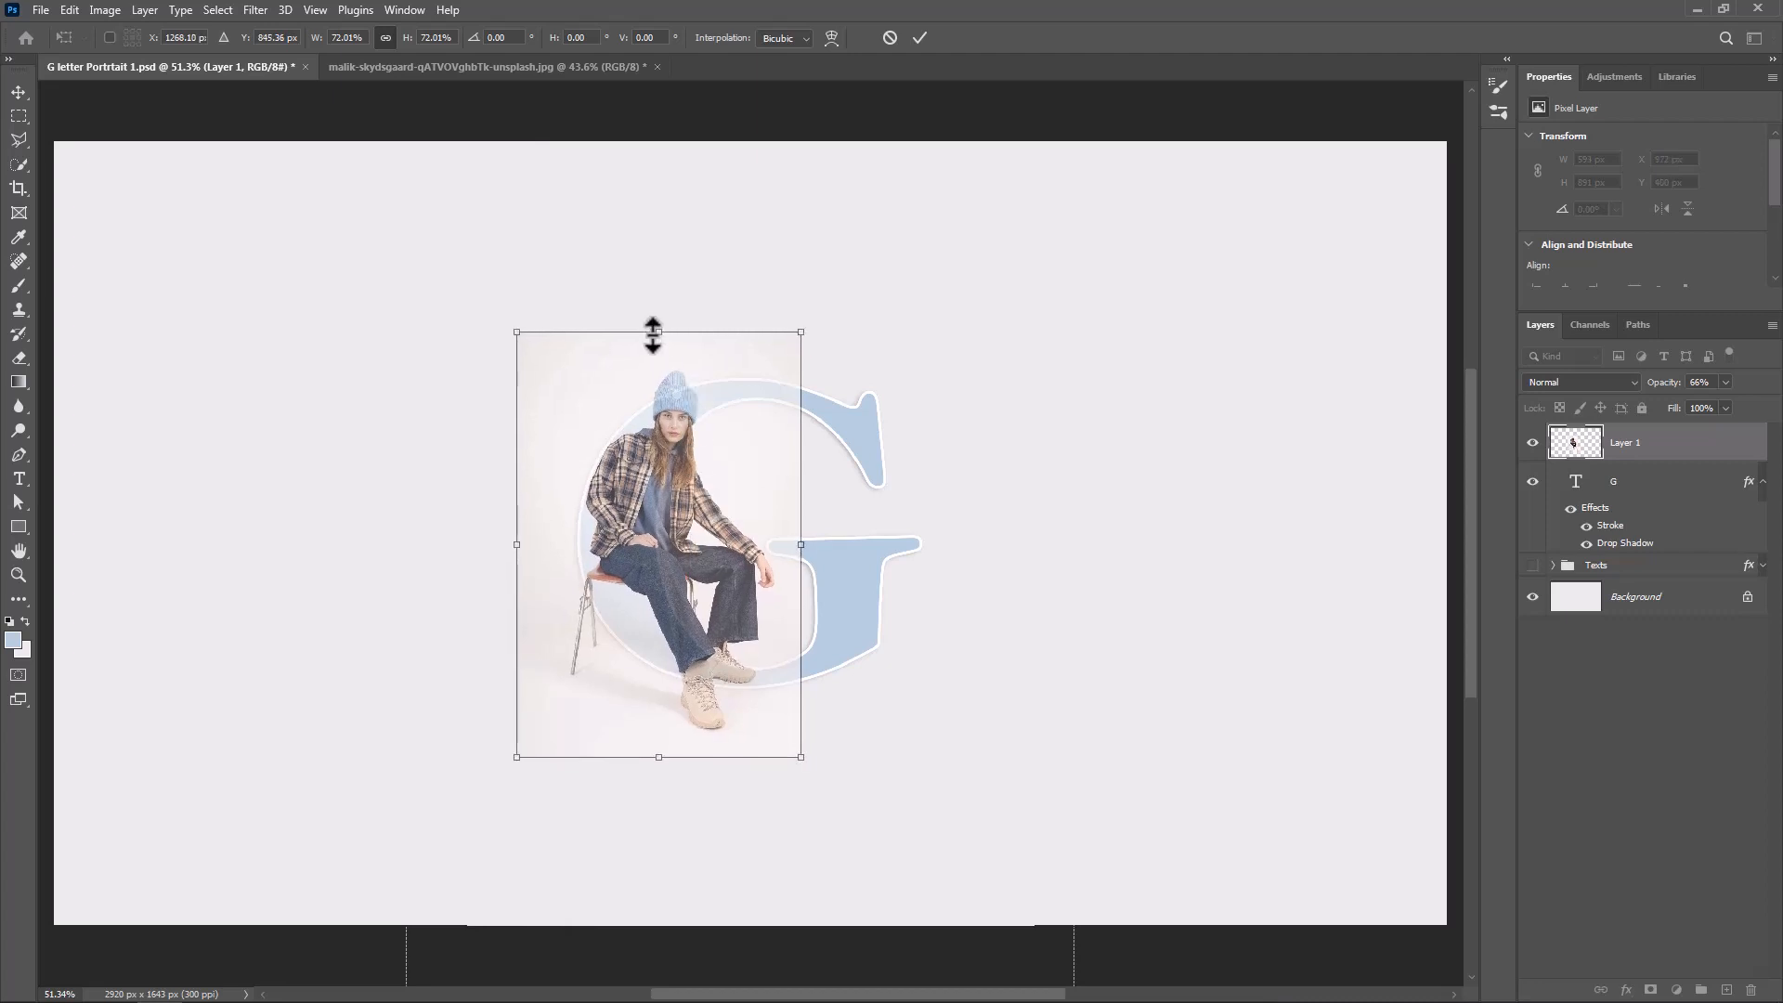
drag(657, 334, 656, 364)
drag(692, 536, 697, 536)
drag(661, 357, 661, 358)
click(919, 38)
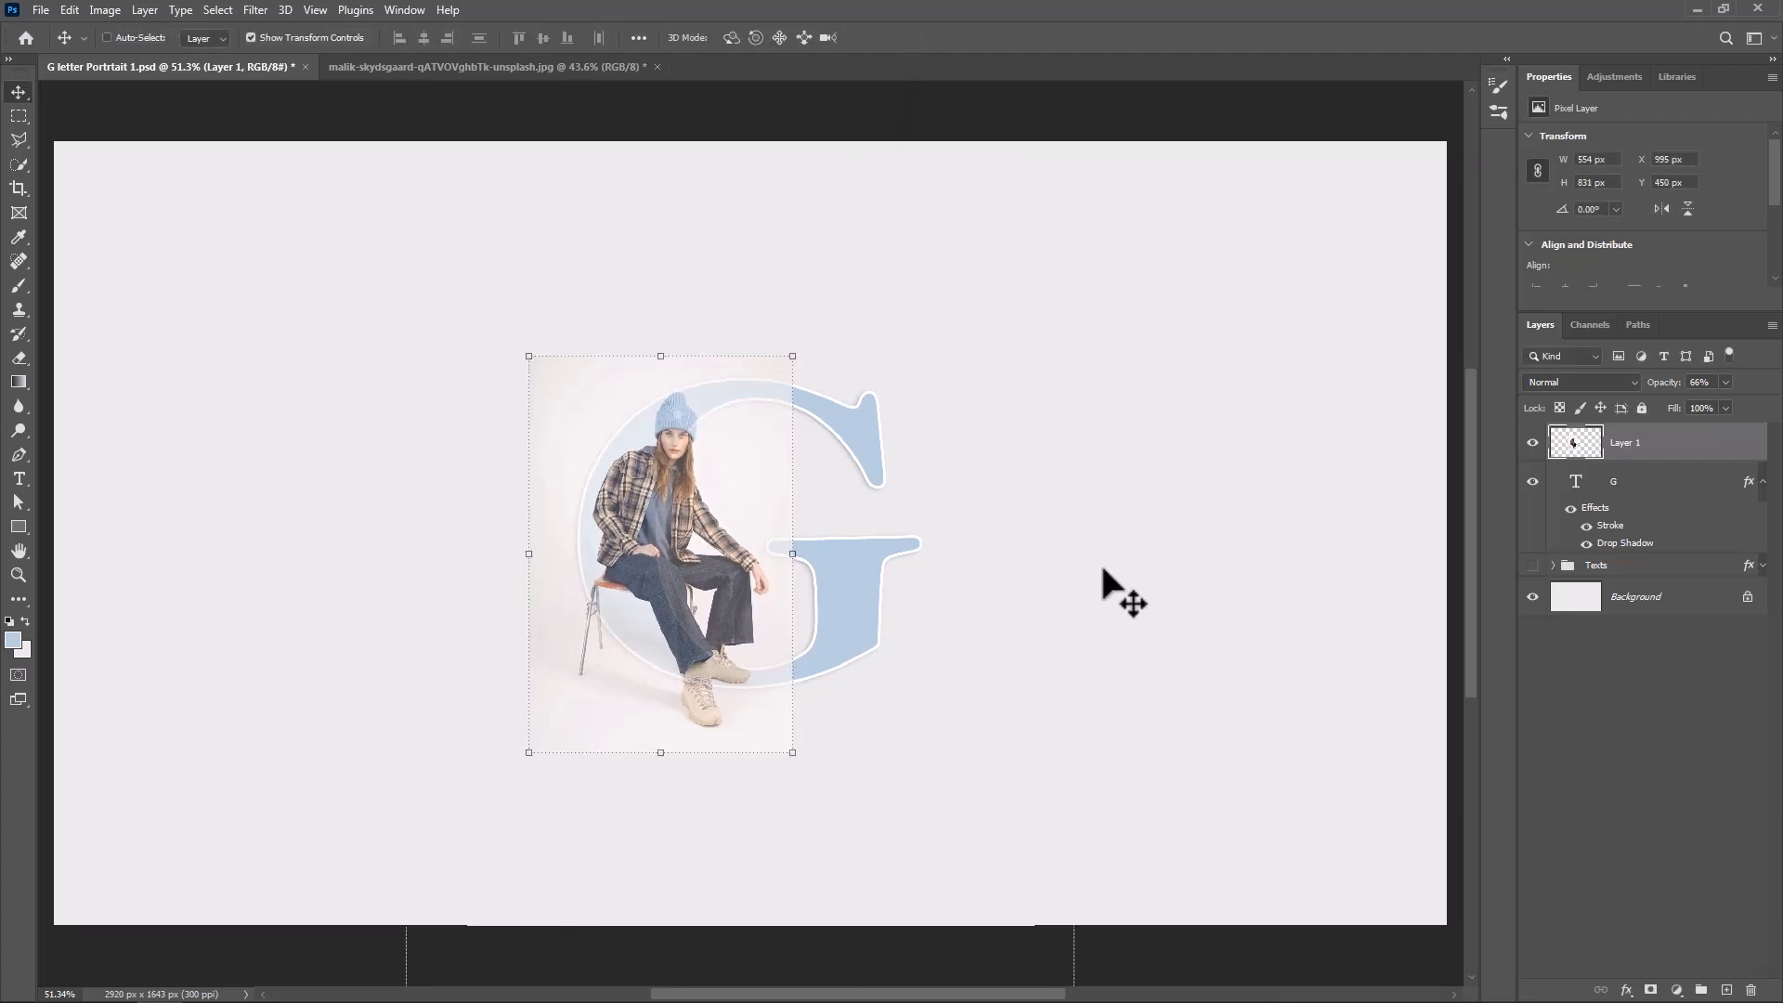
drag(1662, 395, 1764, 402)
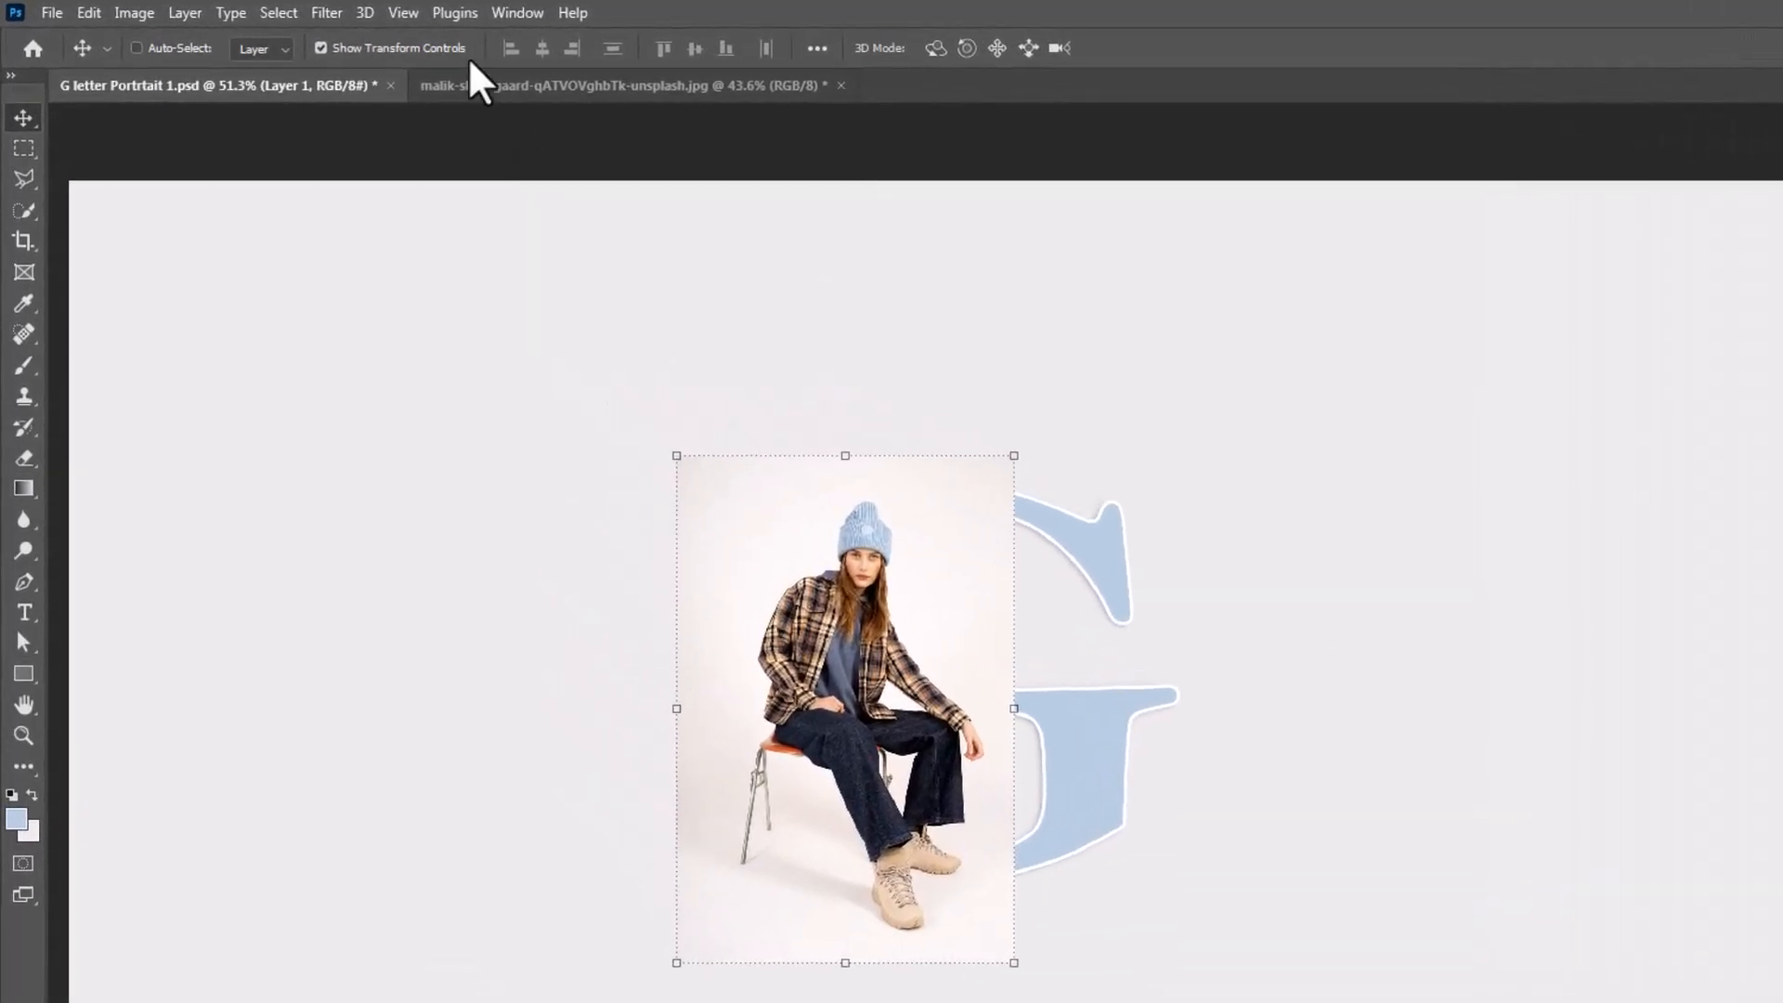
Select the photo's subject and add the missed hoodie area above the resting hand with the Polygonal Lasso
click(279, 13)
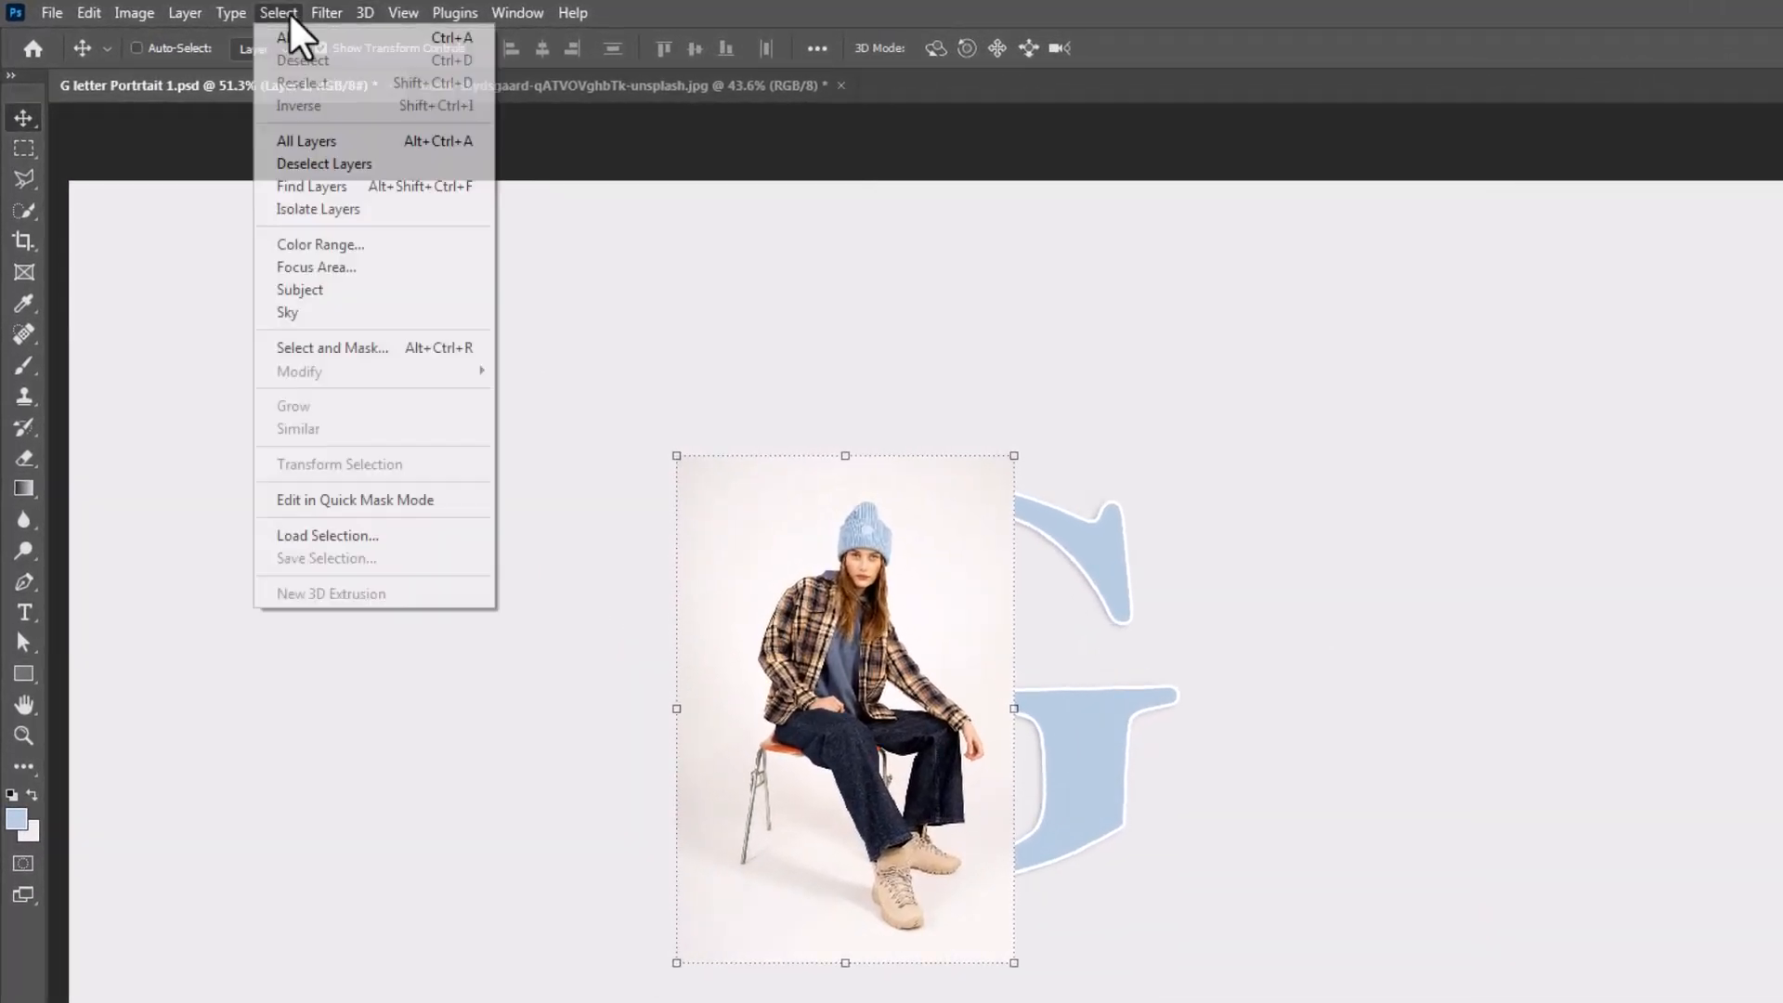
click(307, 289)
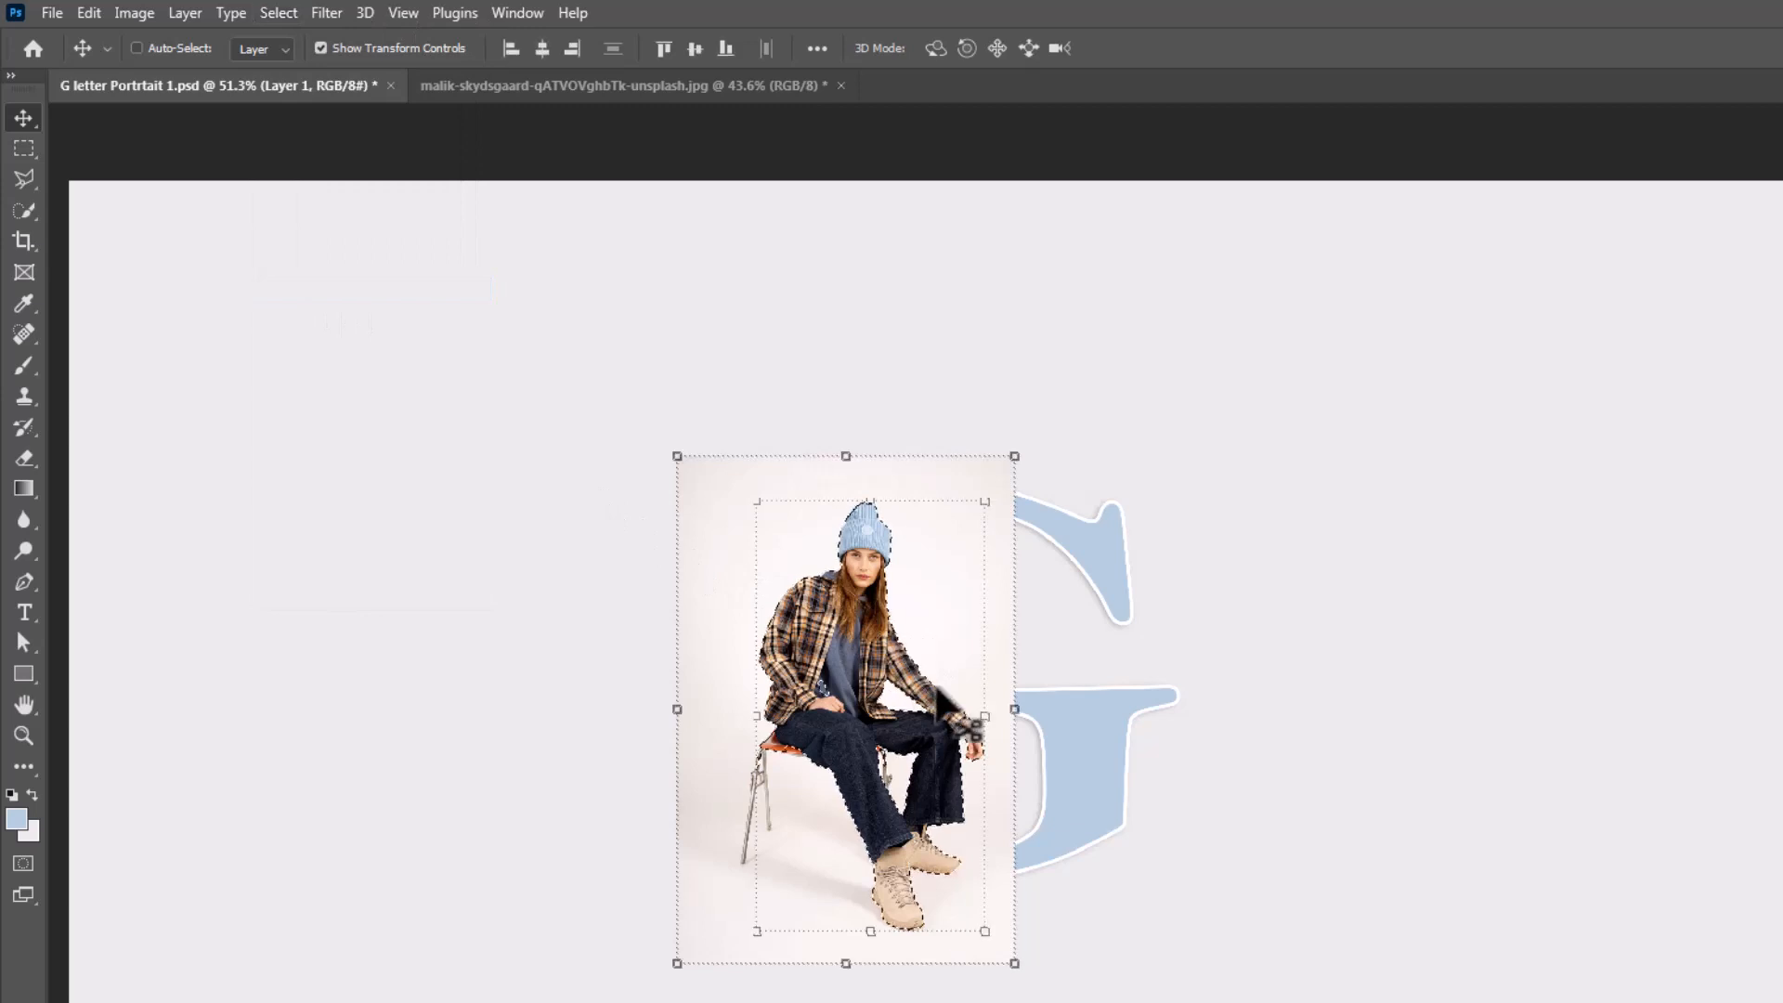
scroll(840, 743, up, 3)
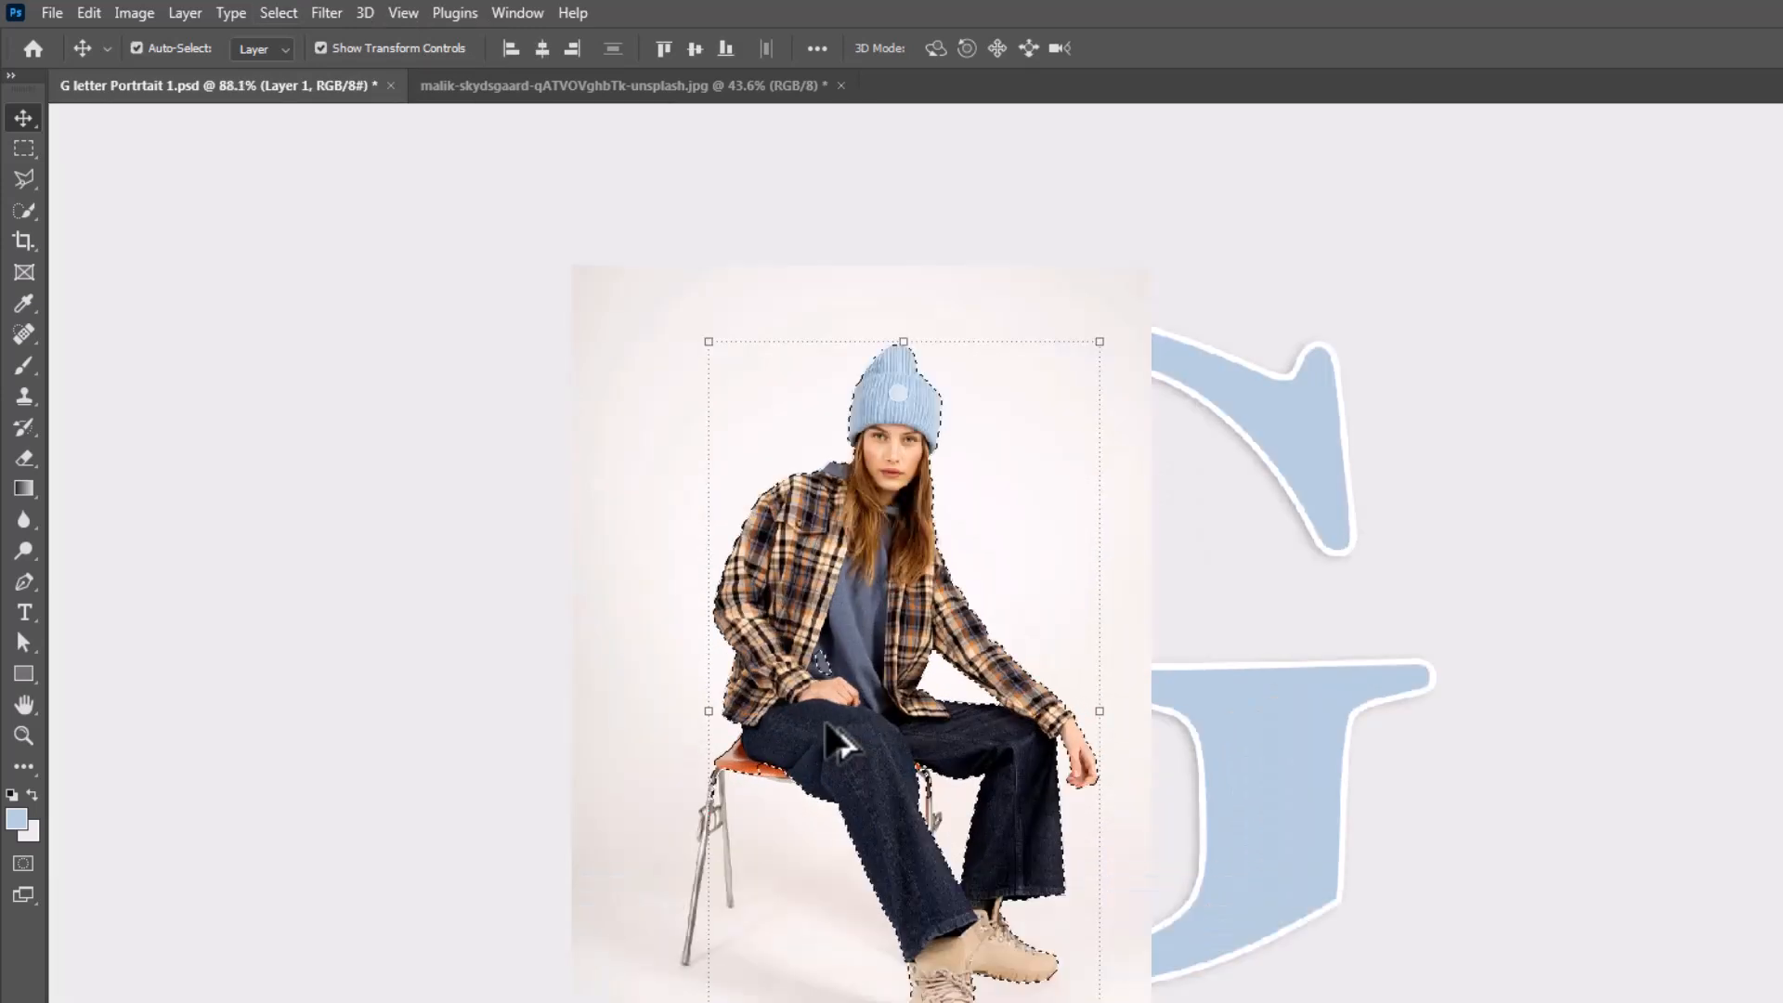
click(24, 179)
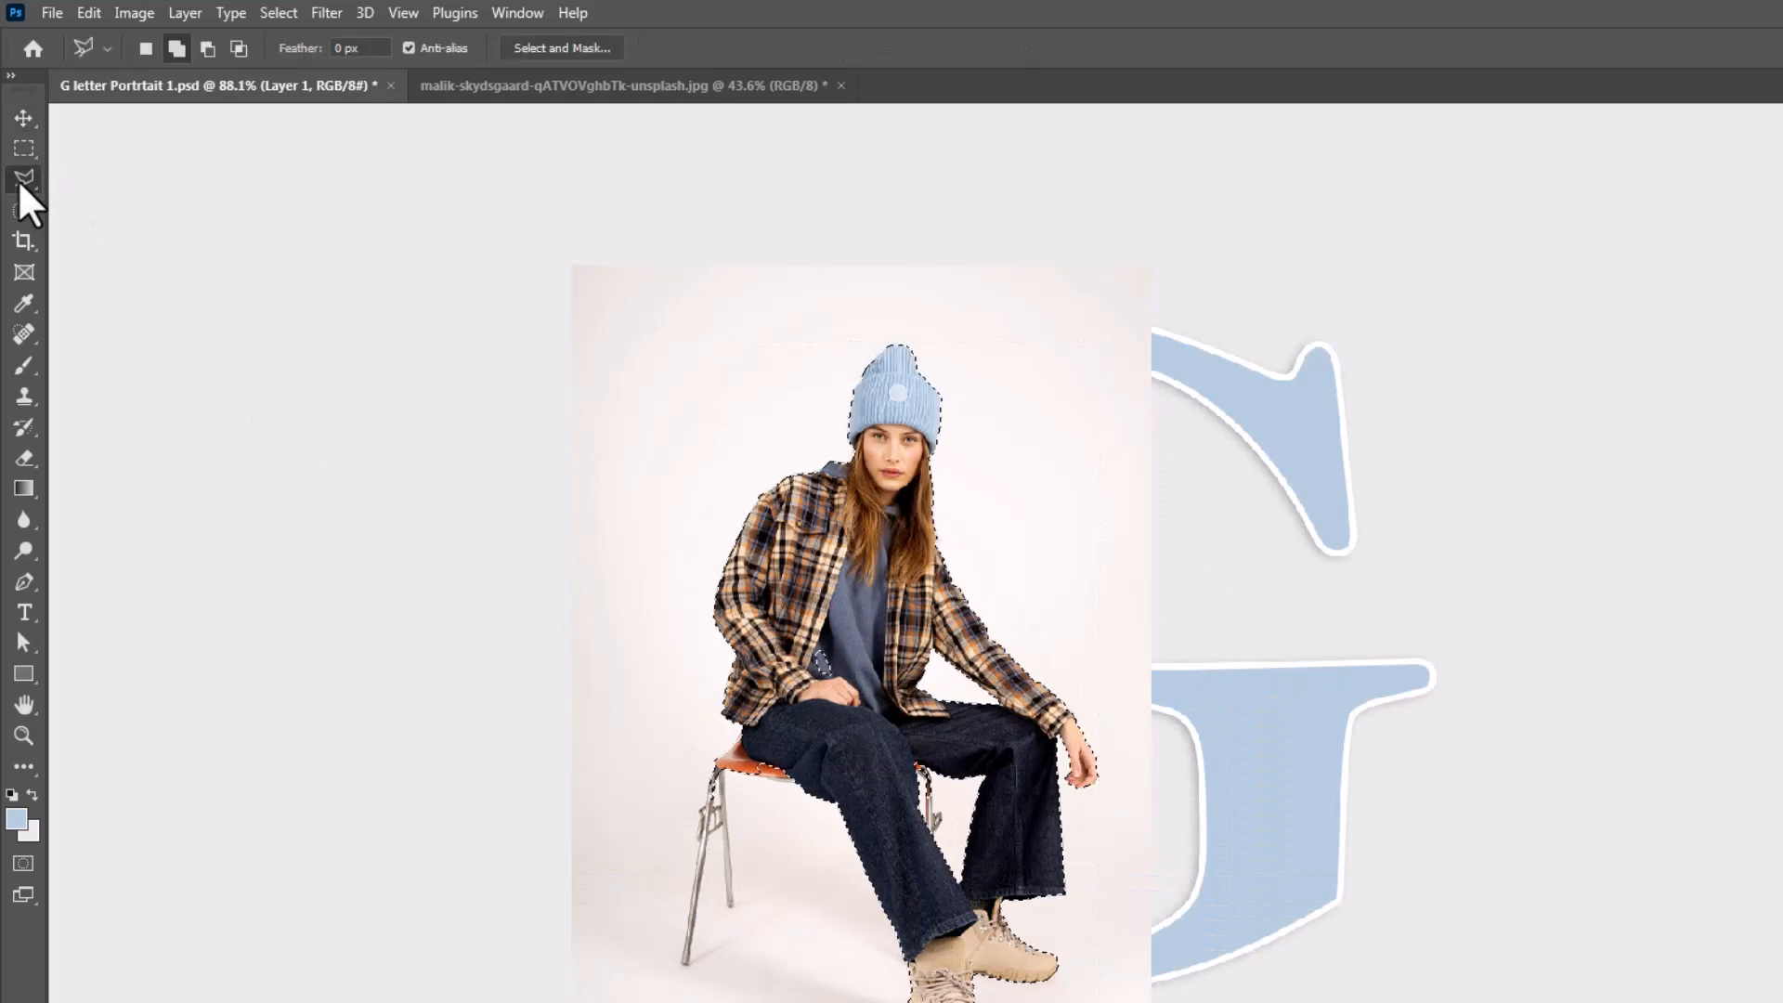
click(846, 638)
click(826, 621)
click(793, 644)
click(798, 681)
click(824, 702)
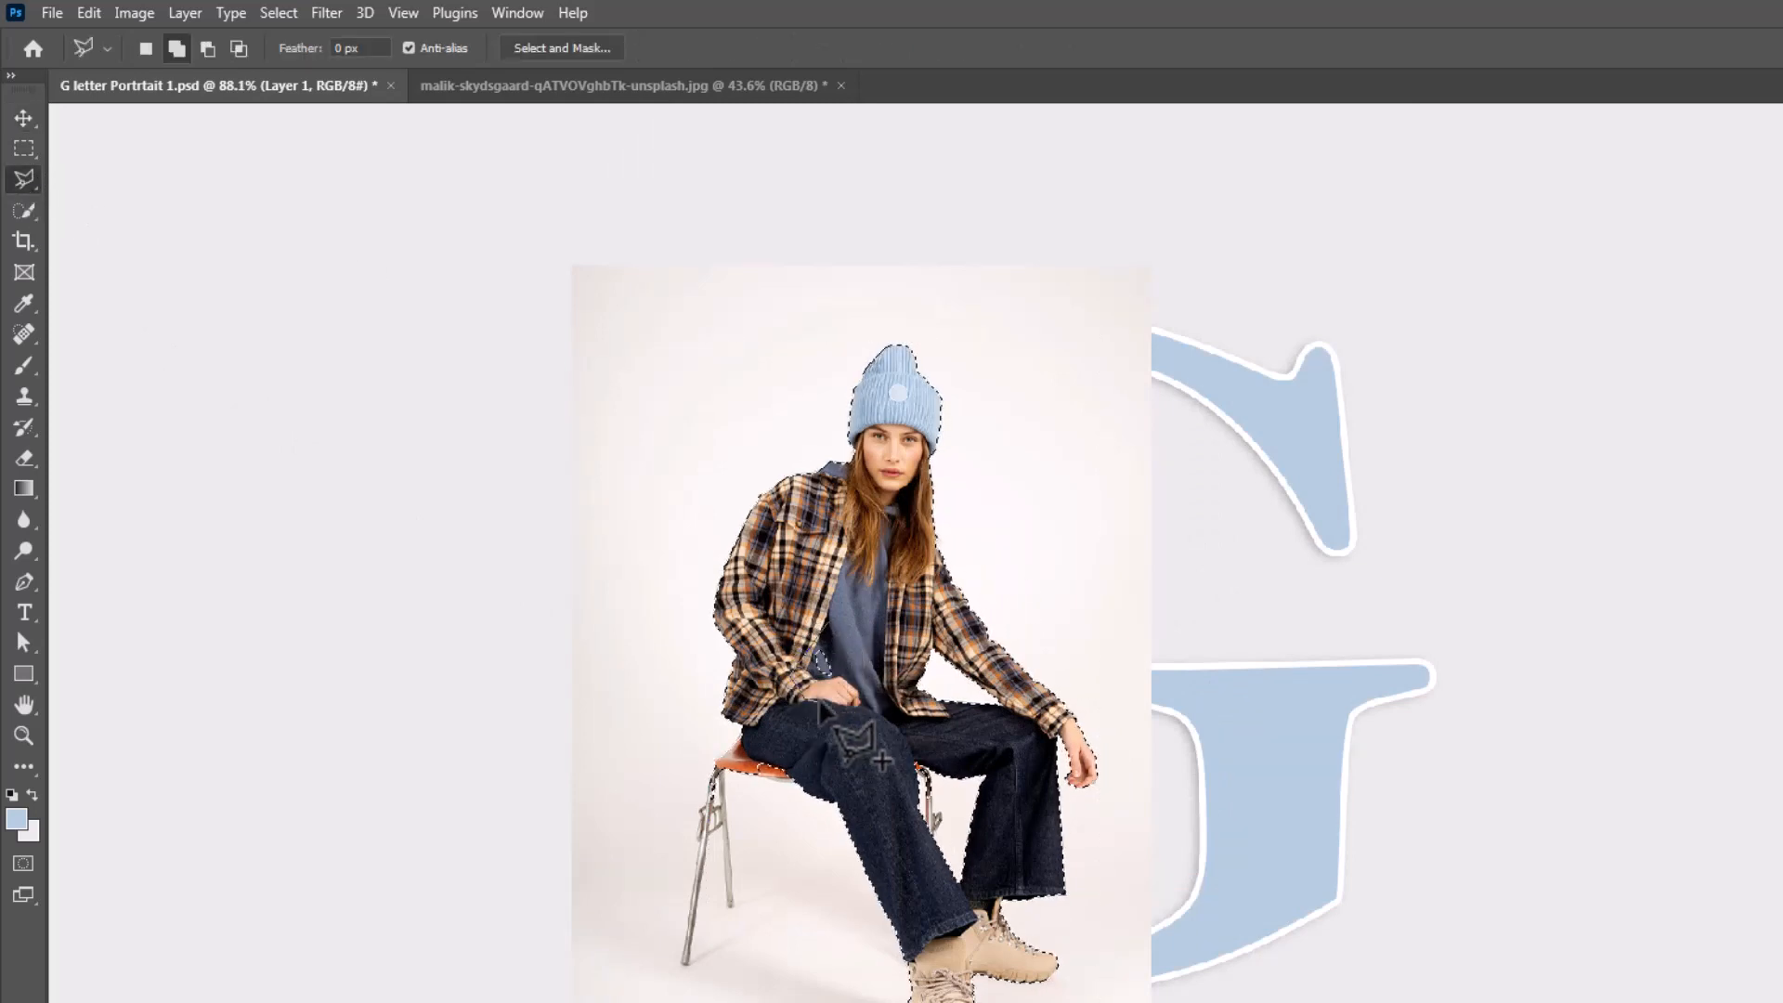
click(840, 702)
click(851, 637)
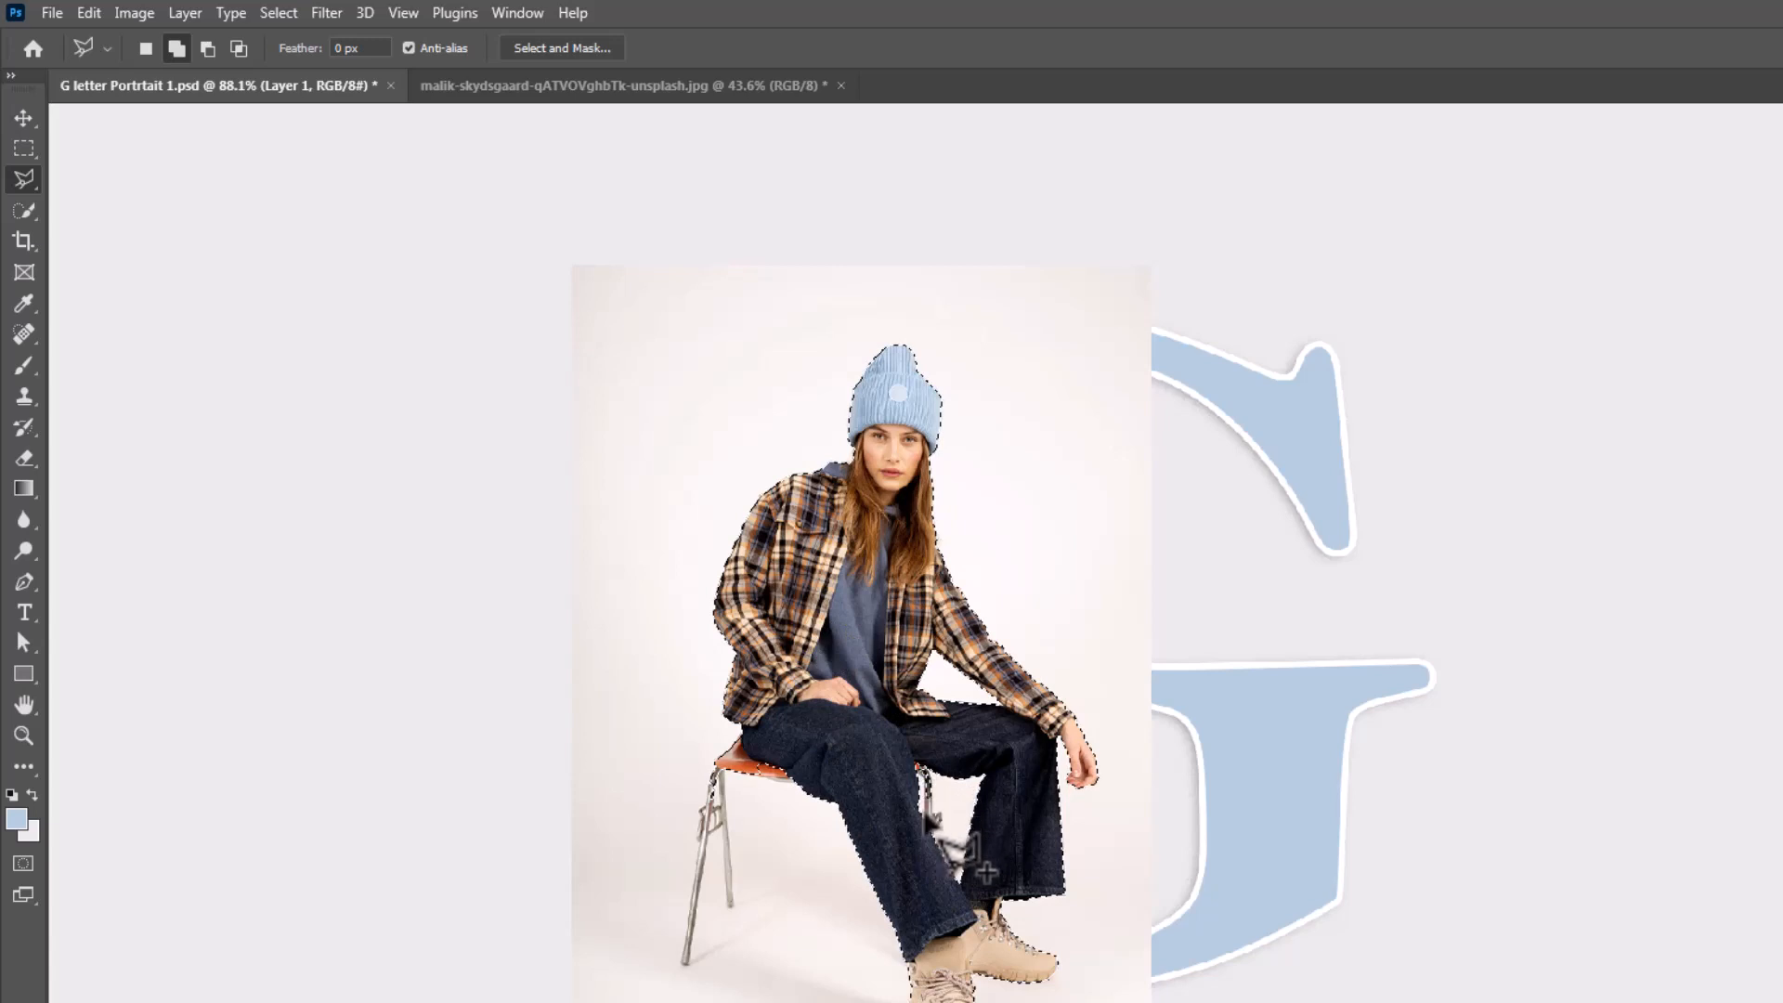
Add the missed parts of the chair's seat and legs to the subject selection with the Polygonal Lasso
click(925, 824)
click(925, 856)
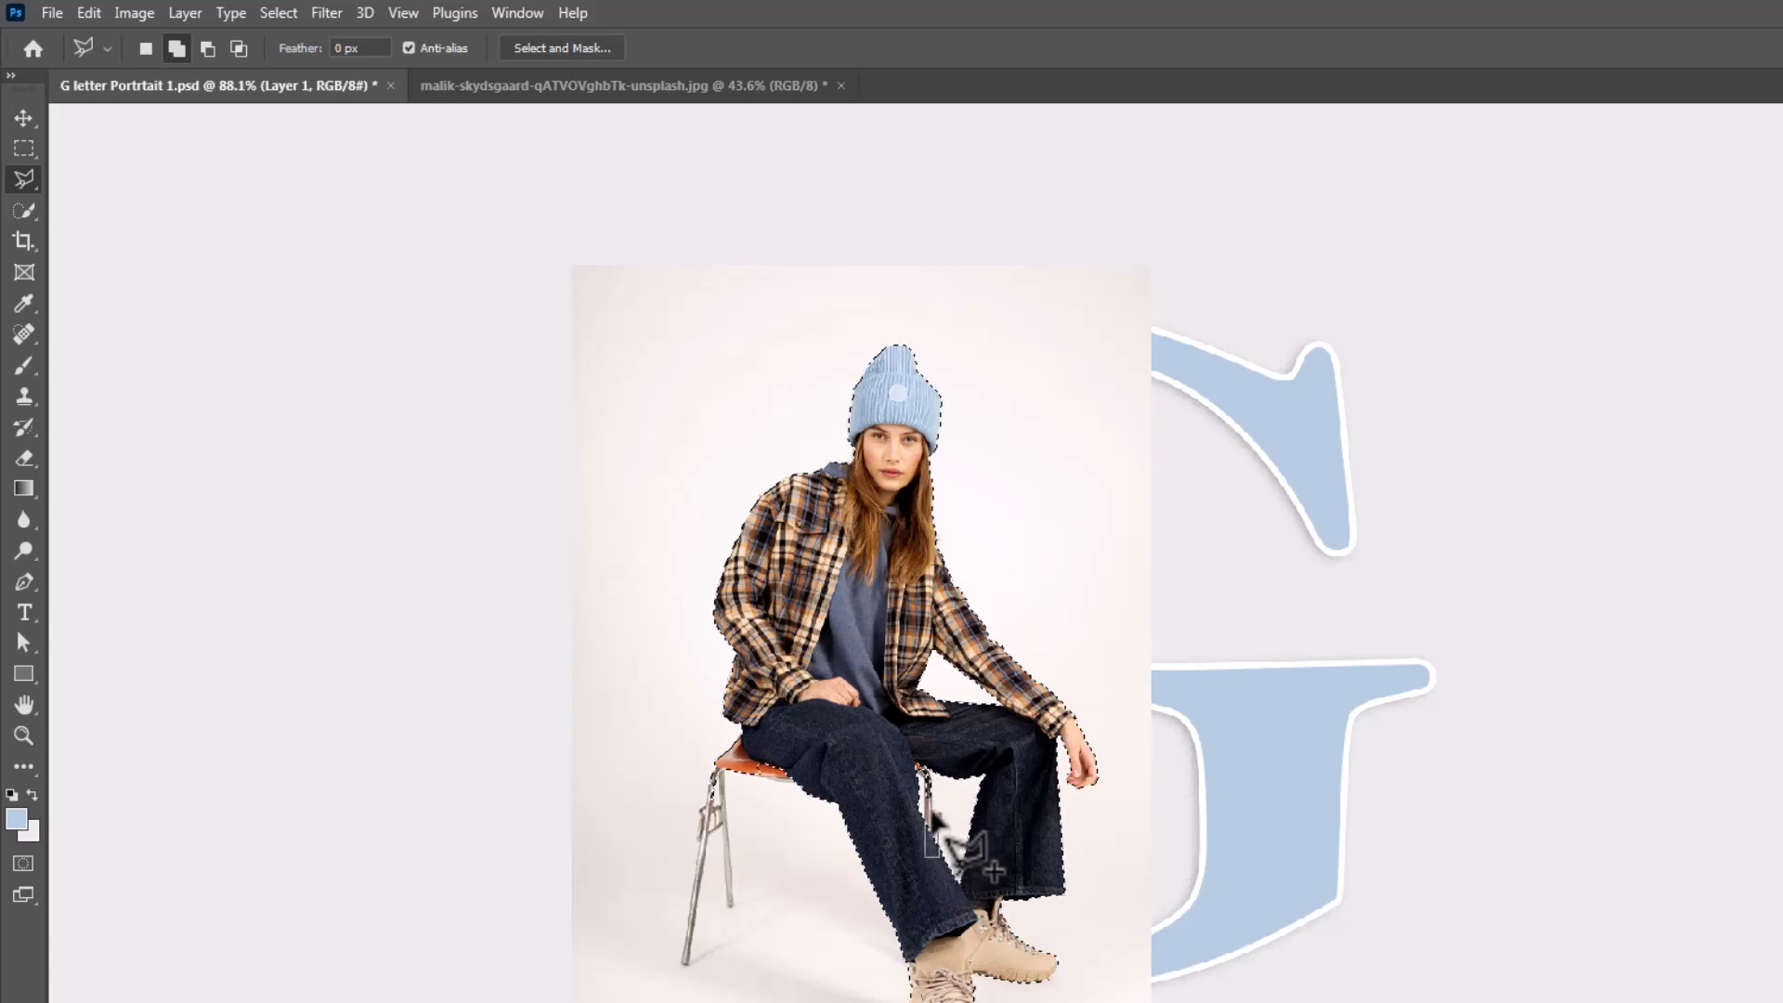
click(923, 755)
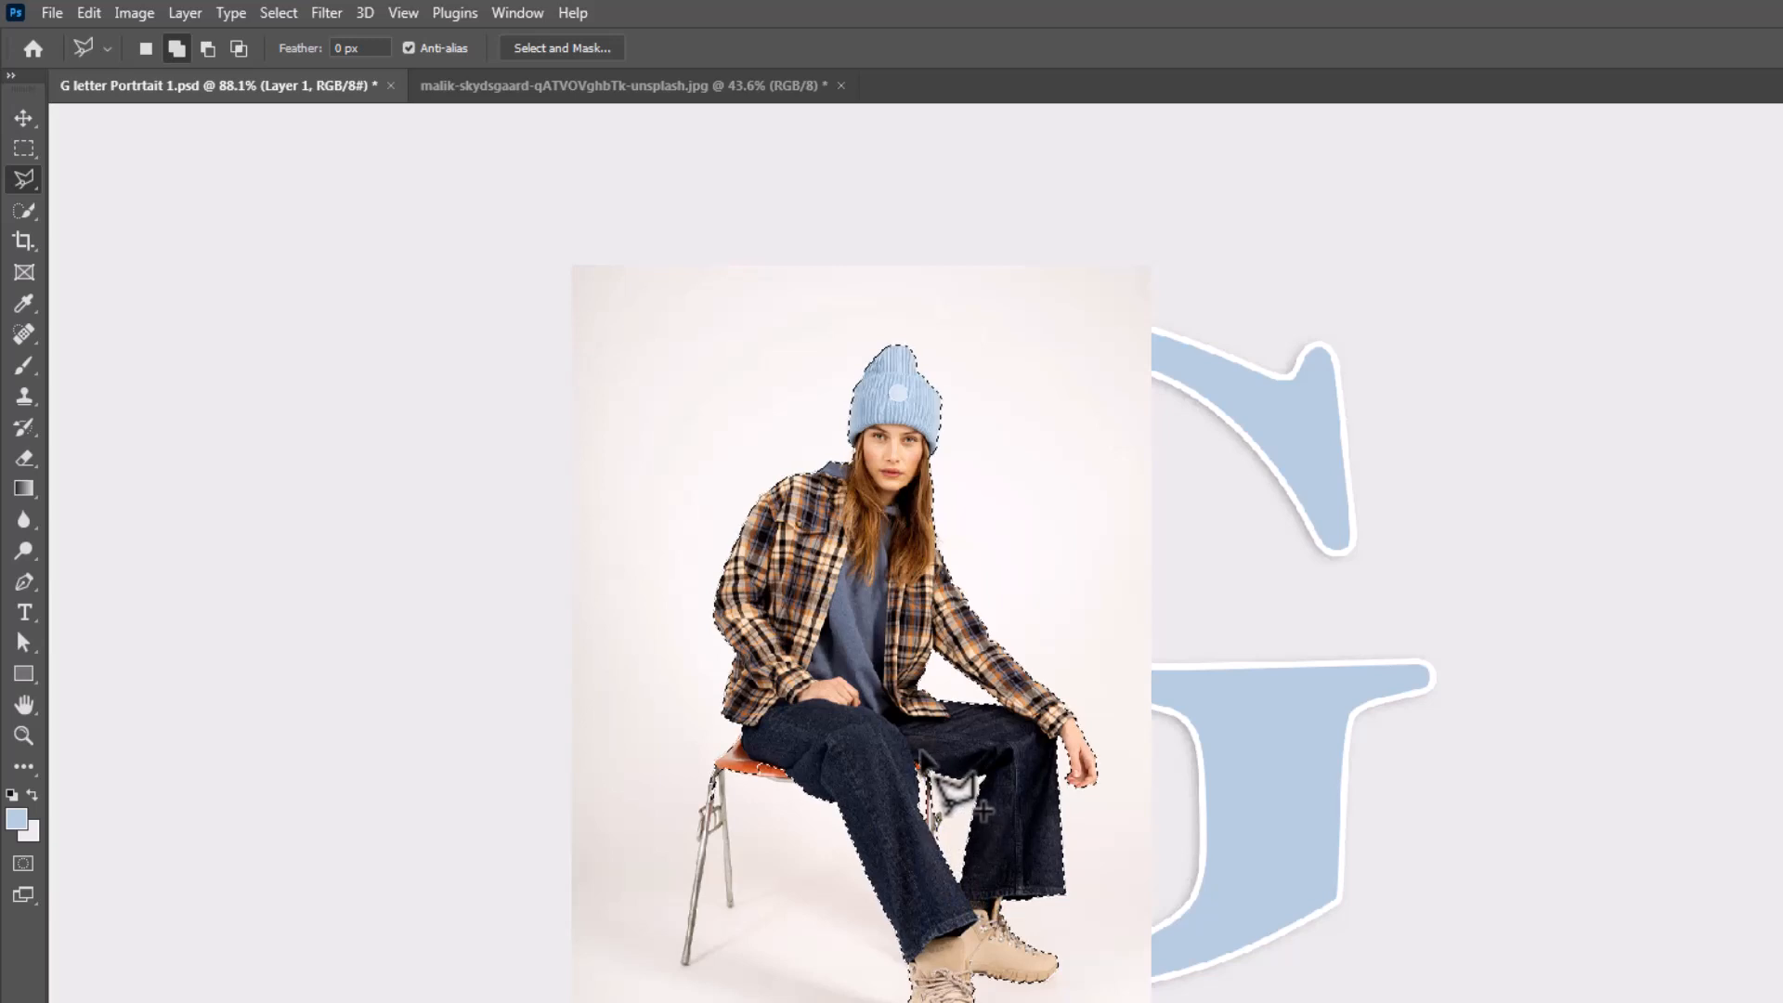
click(797, 785)
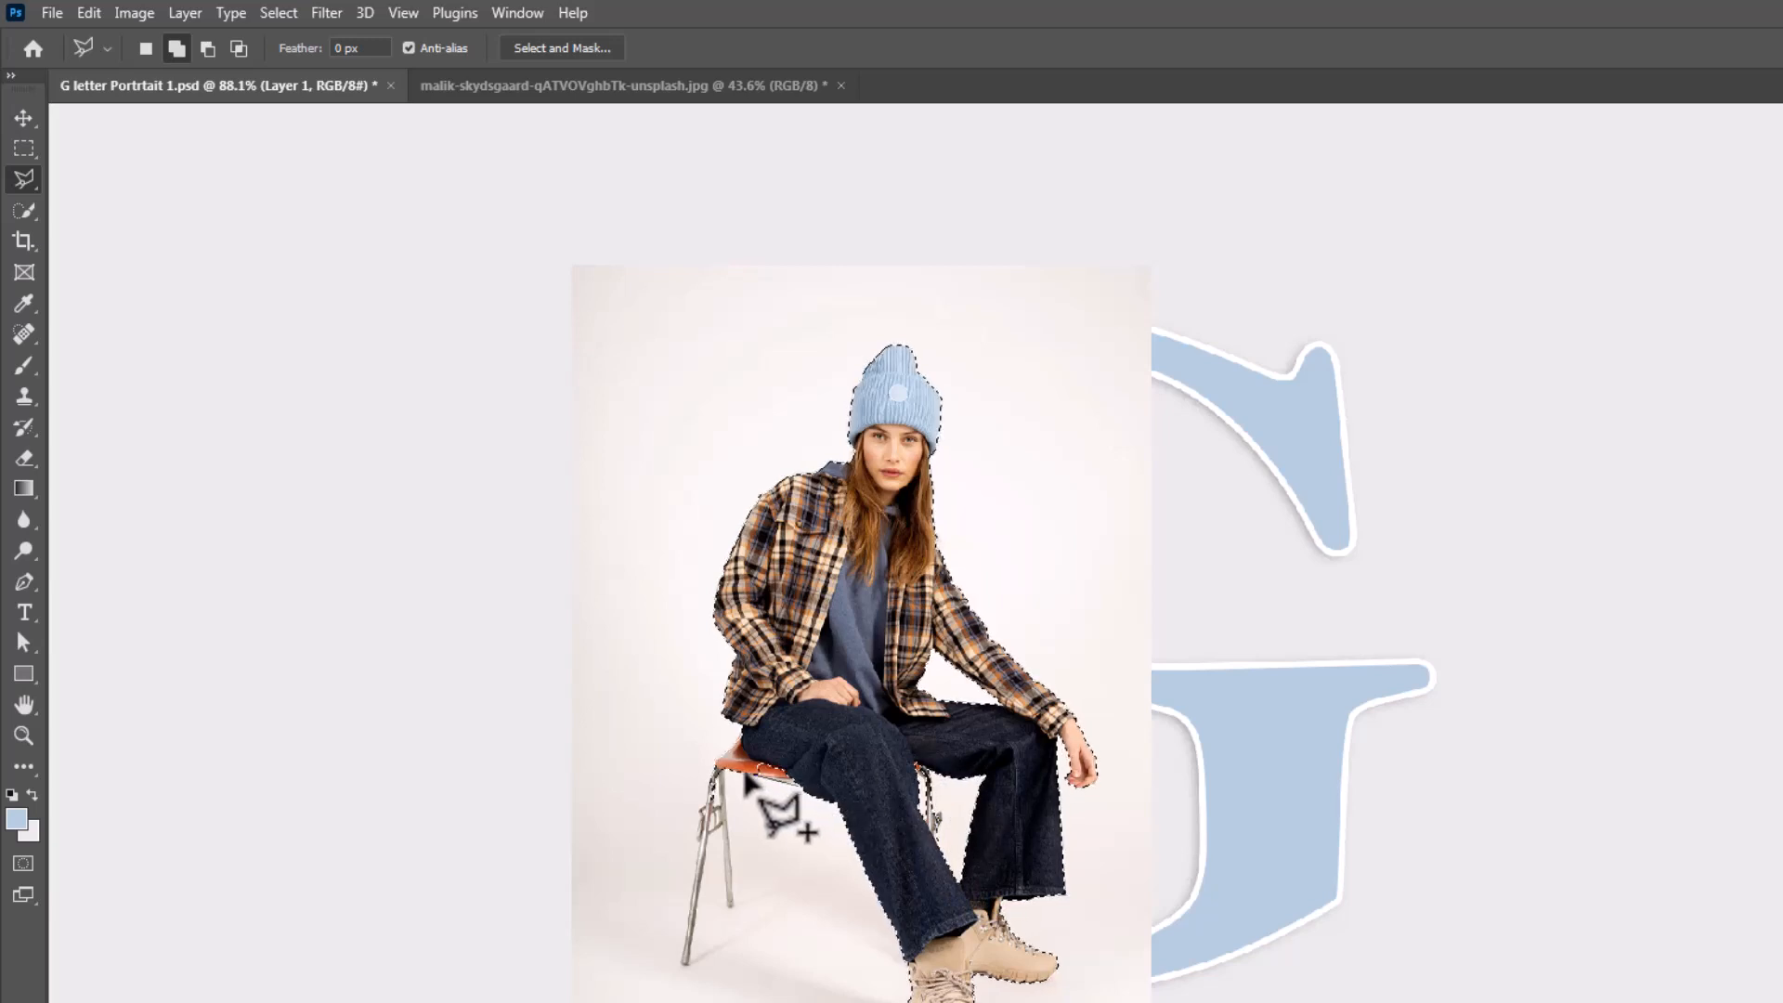
click(743, 745)
click(803, 740)
click(797, 787)
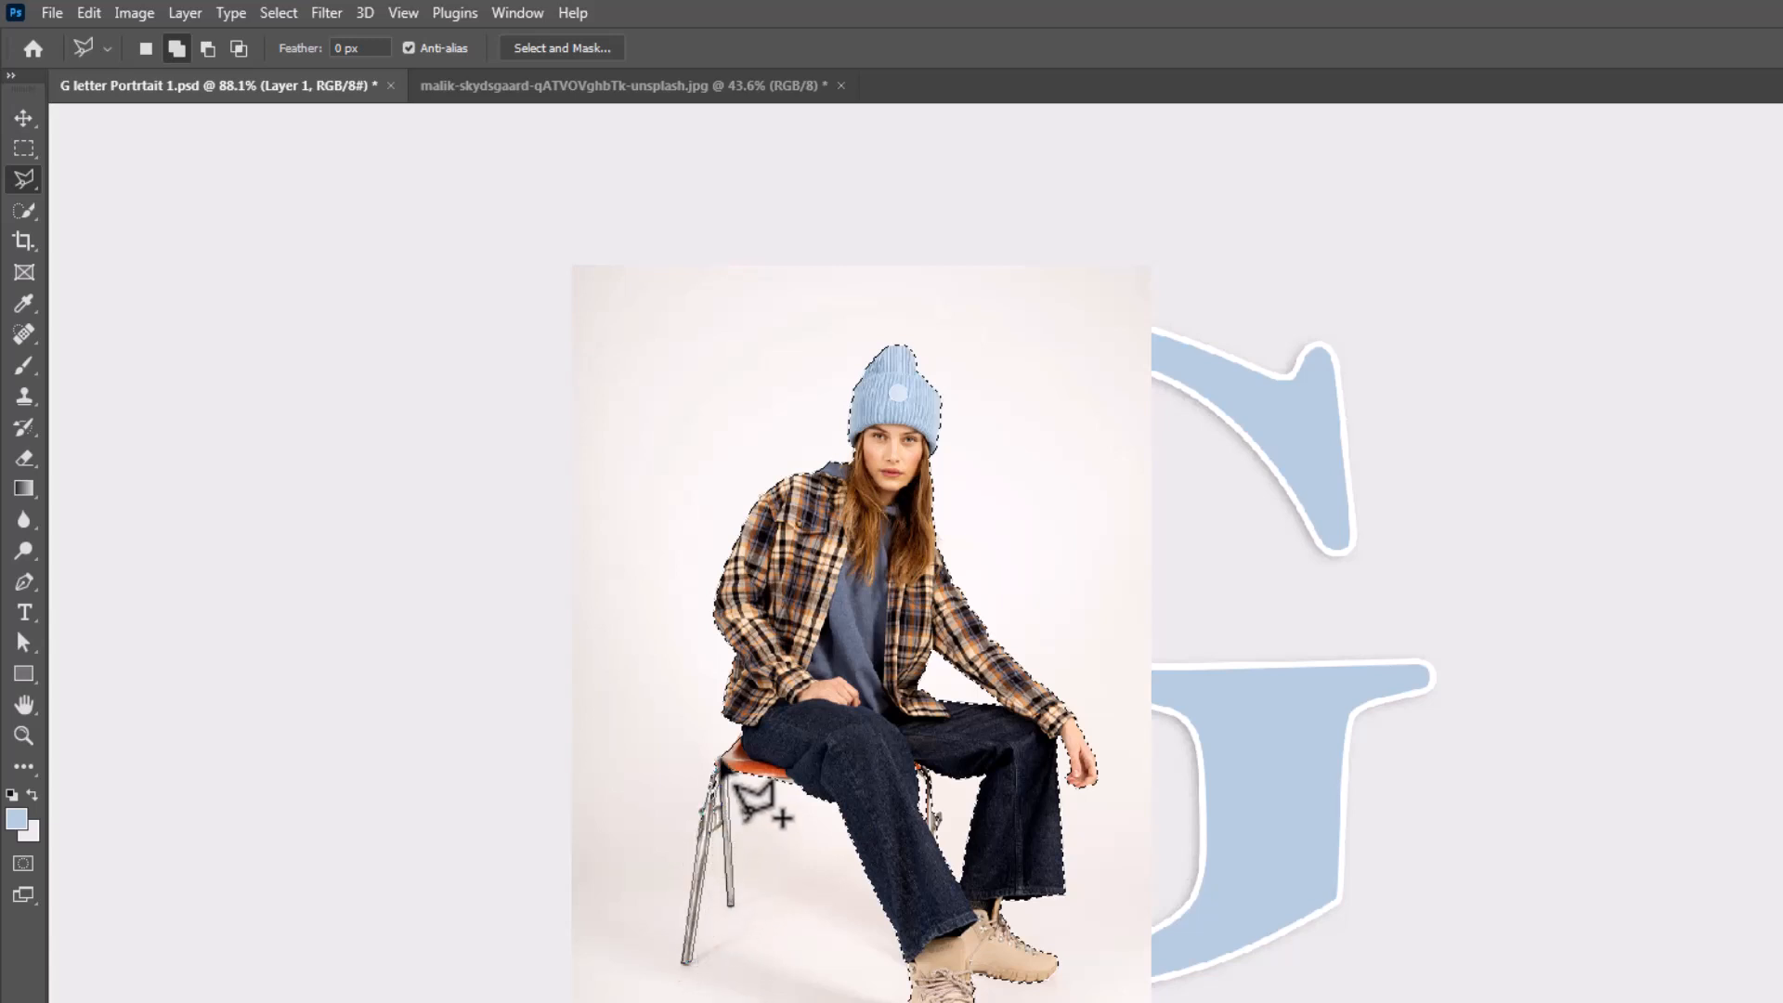
click(724, 759)
click(782, 752)
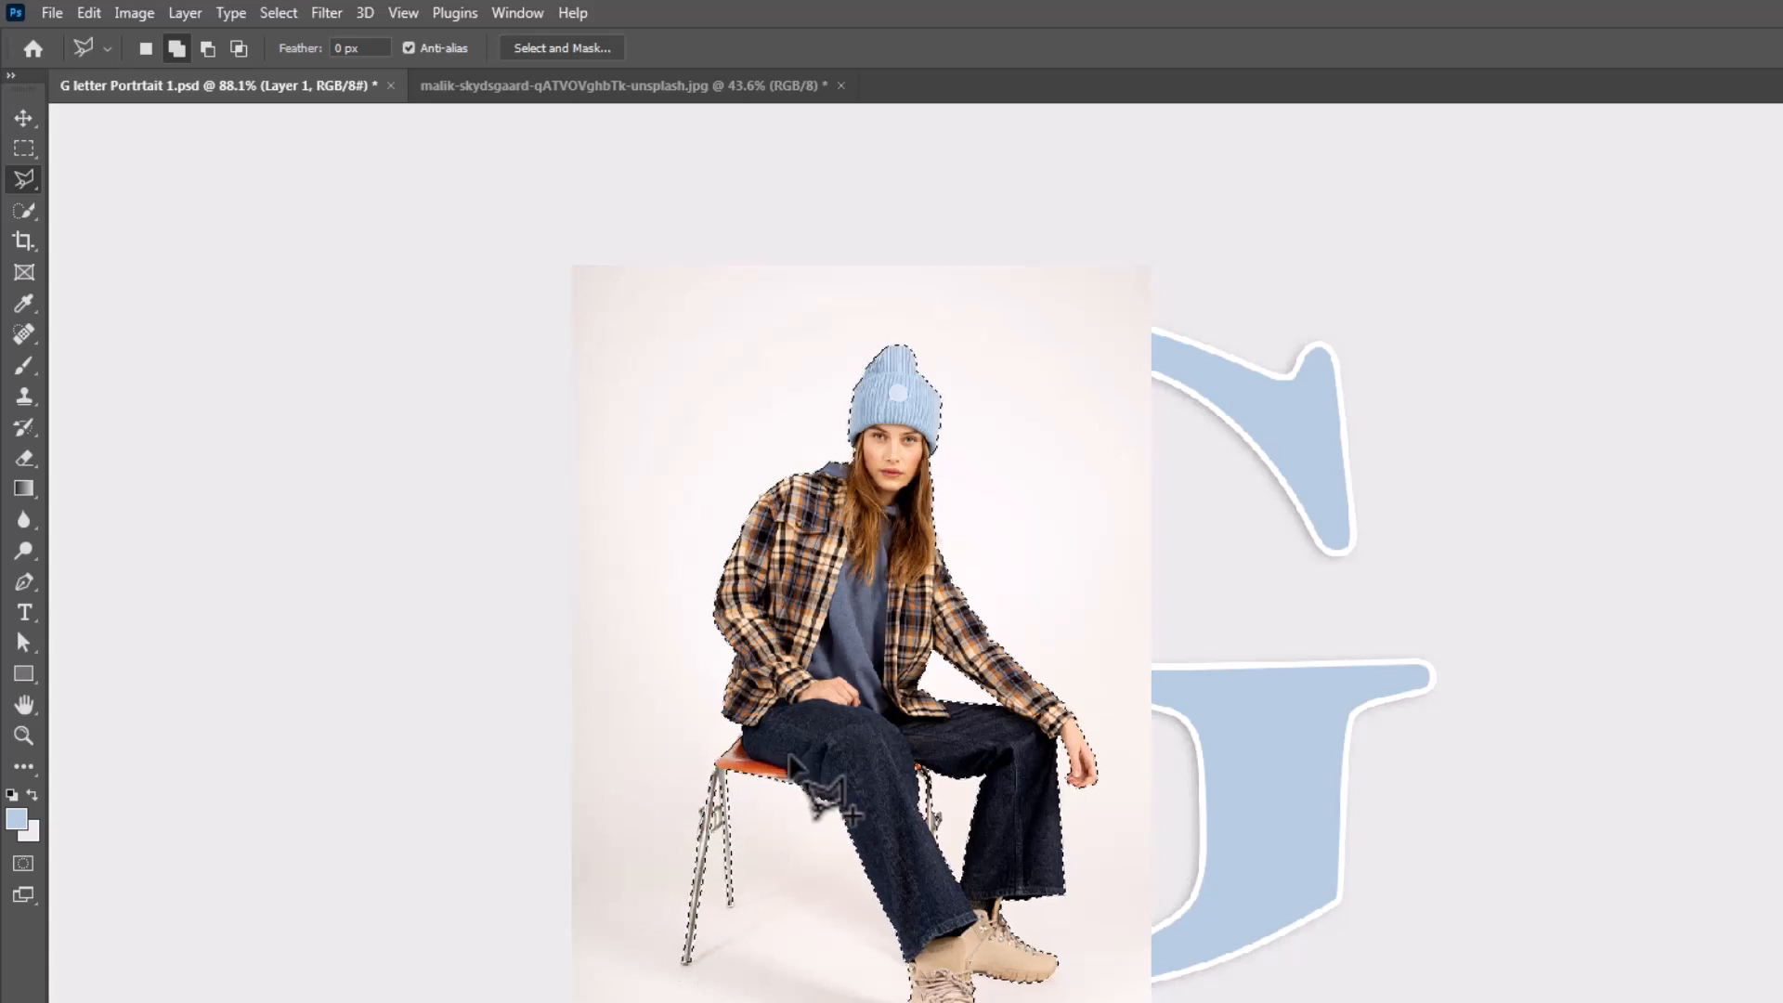
Mask the photo layer to the selection and convert it to a smart object named Model
scroll(789, 757, down, 5)
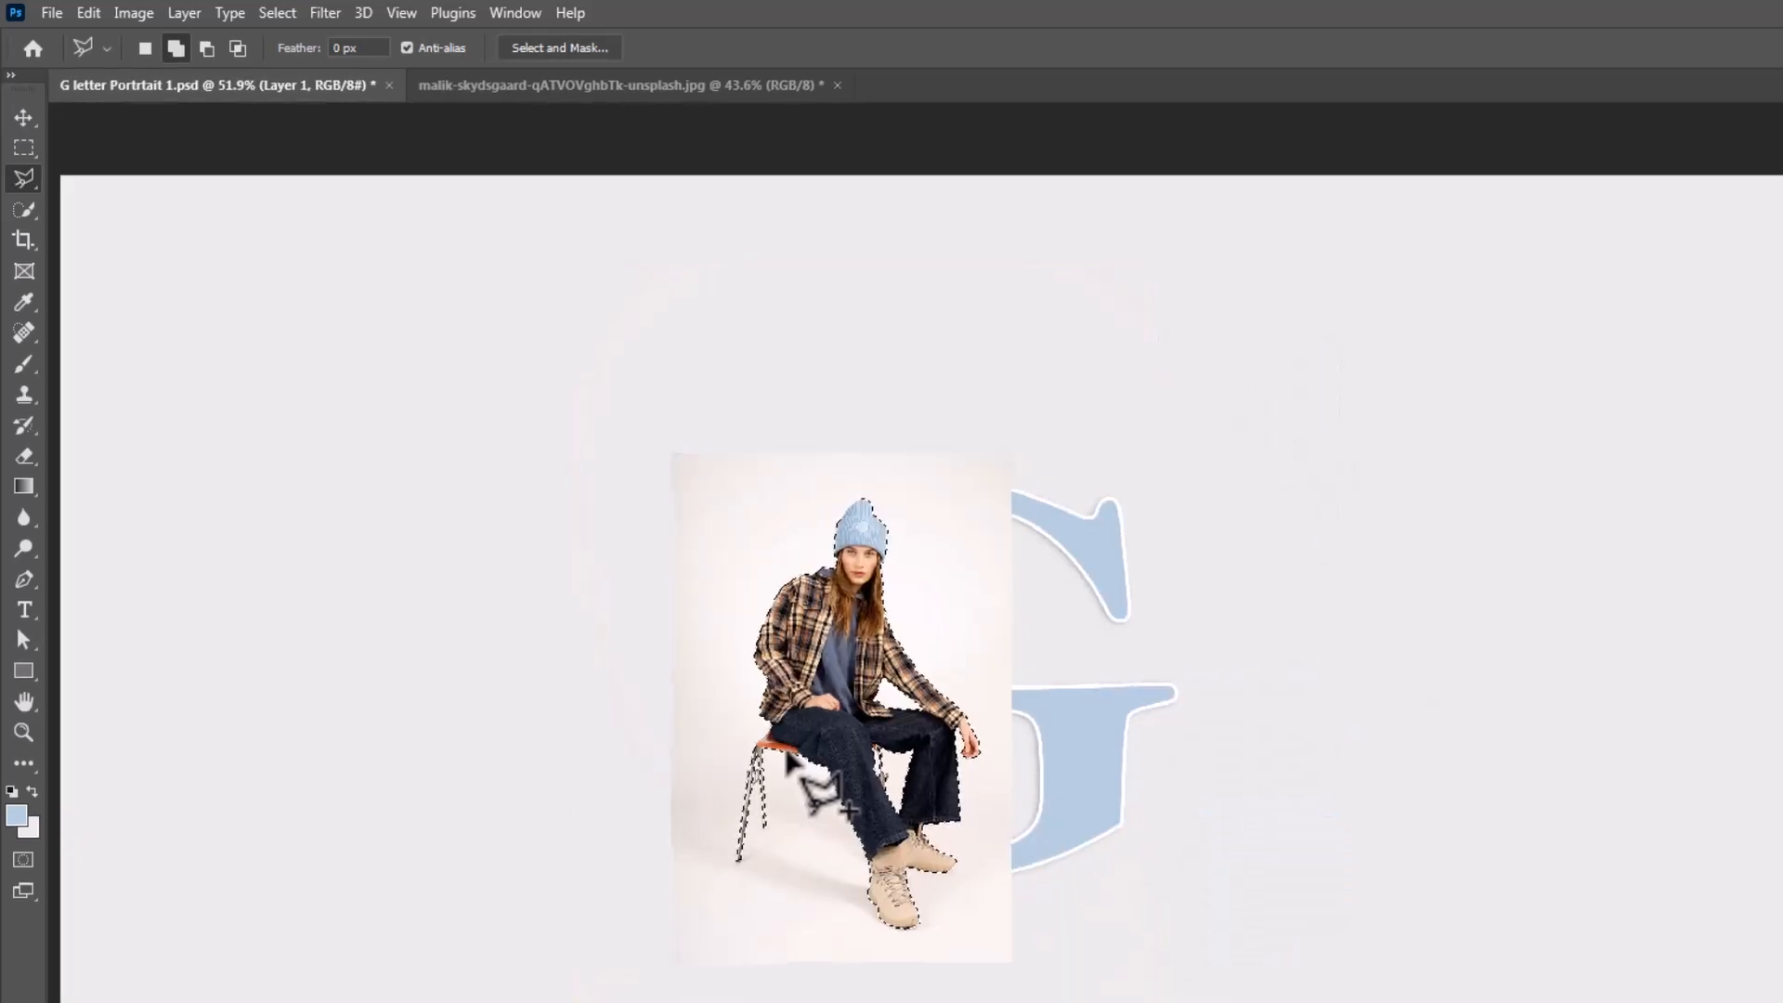
click(1651, 990)
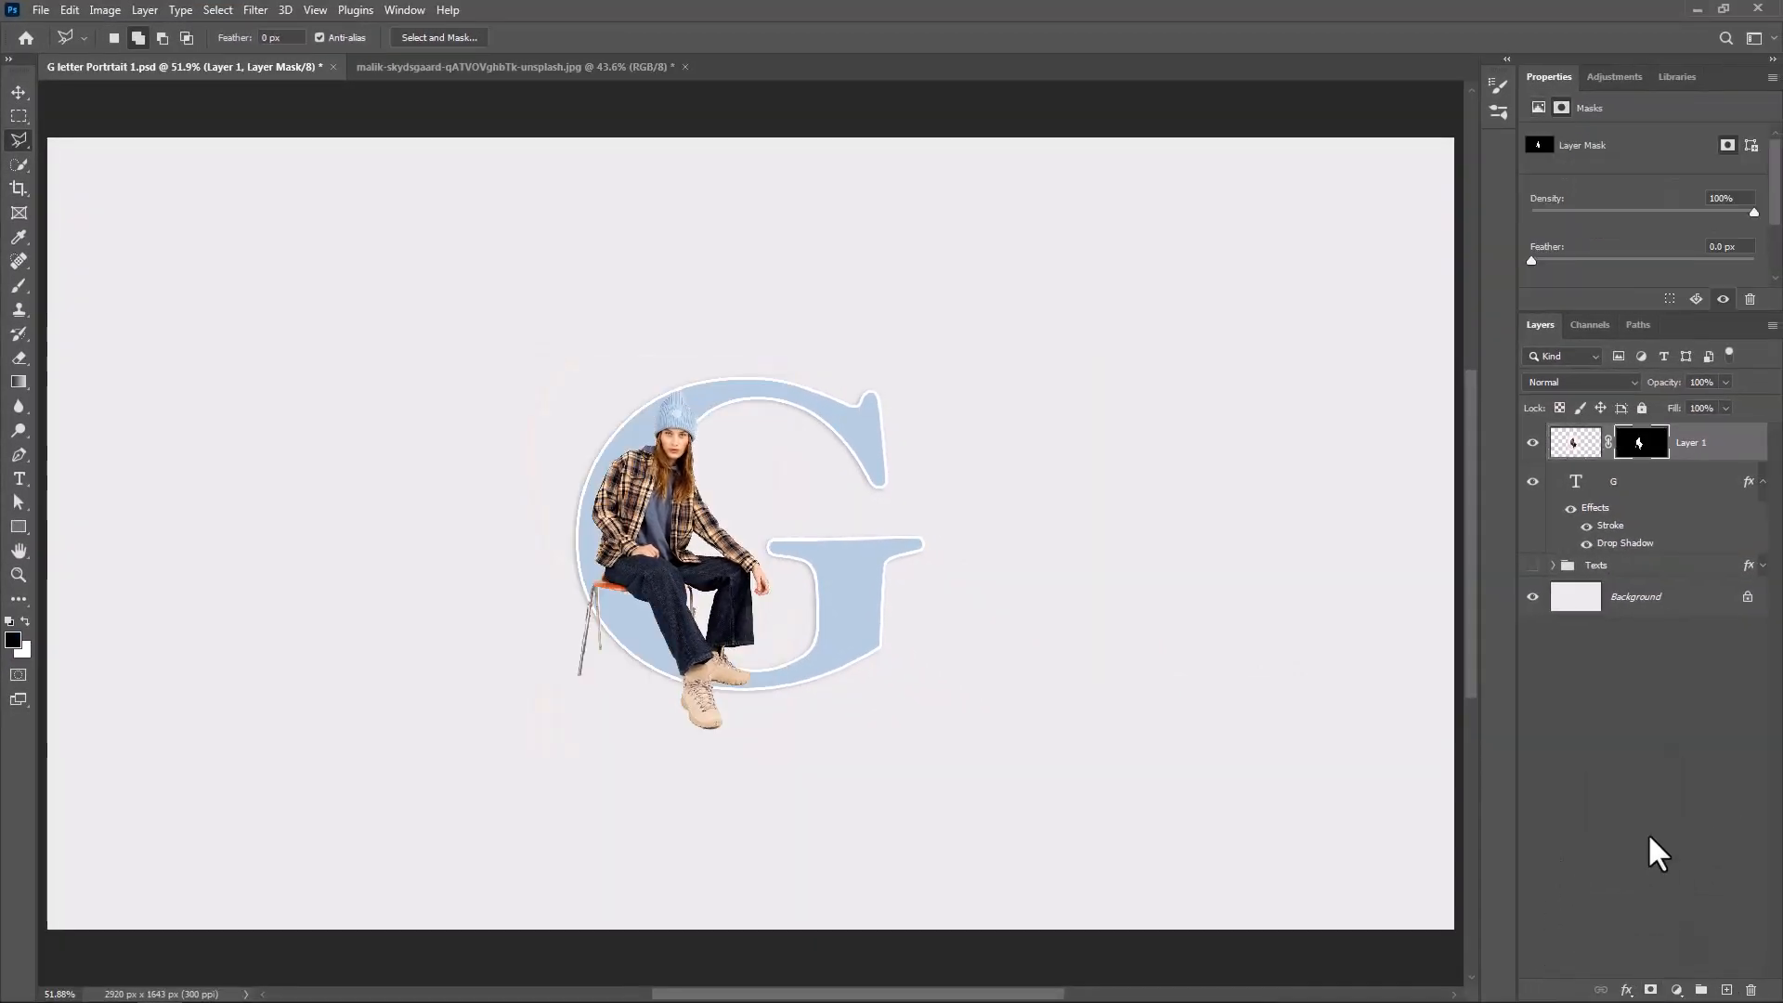
right_click(1701, 464)
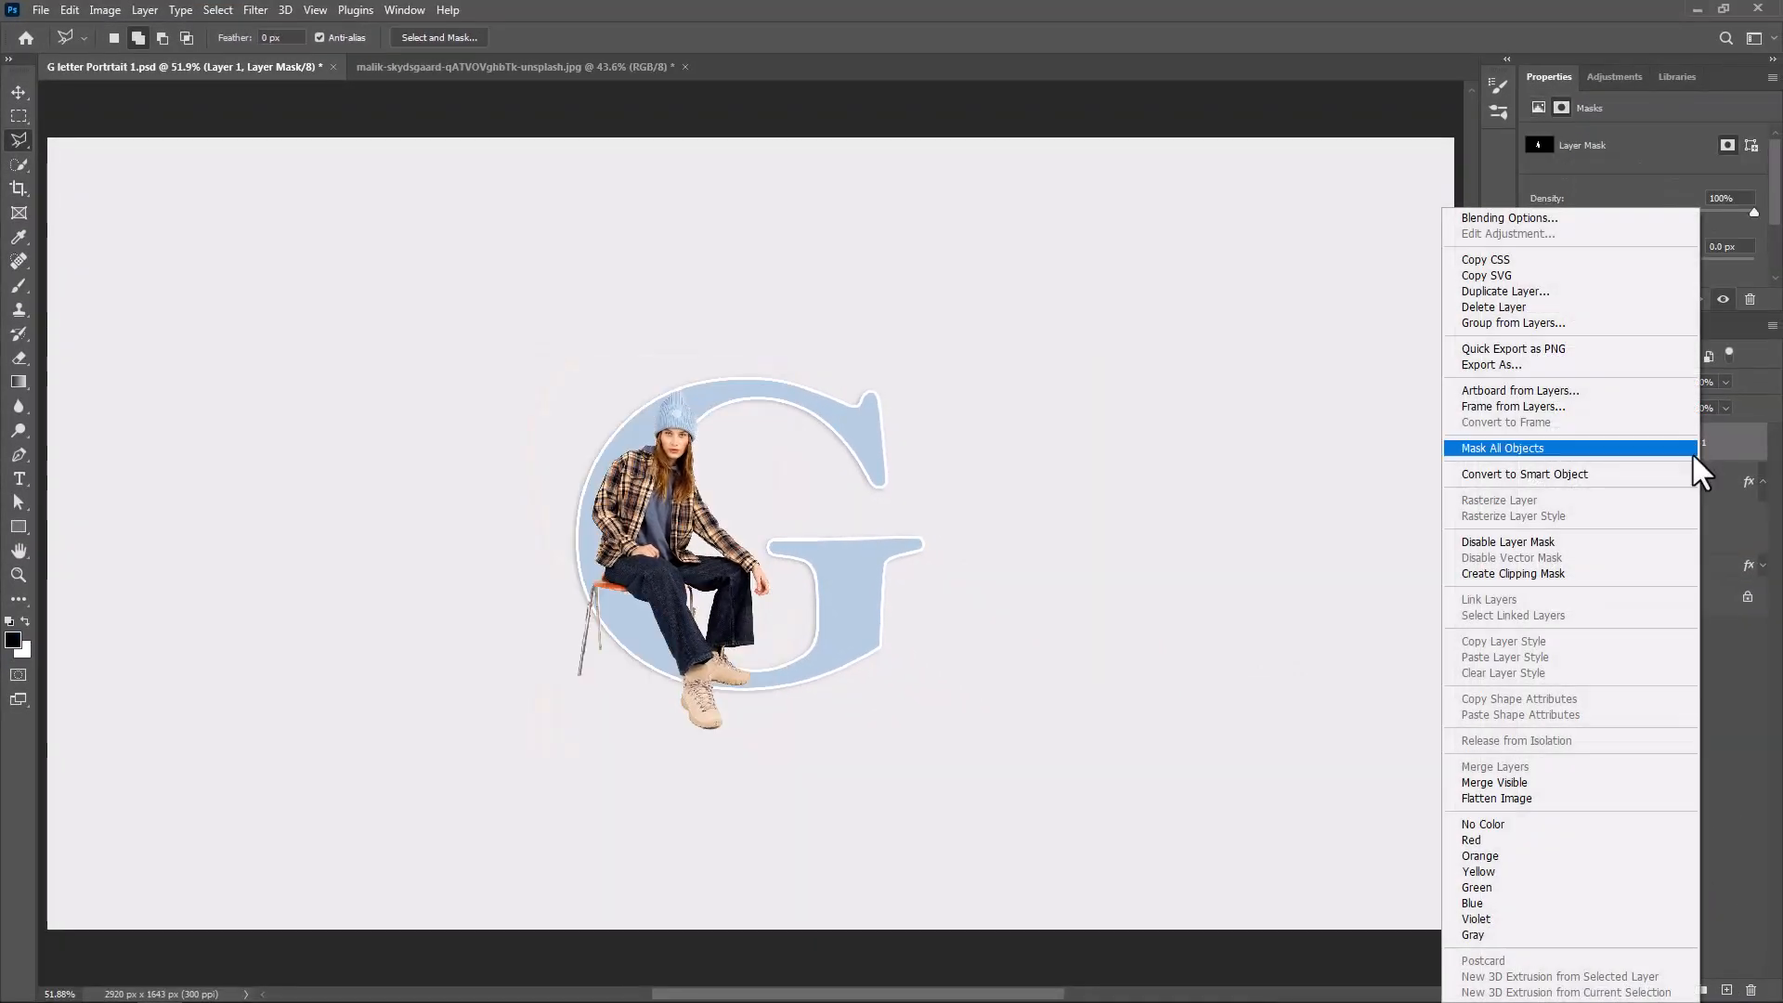
click(1508, 474)
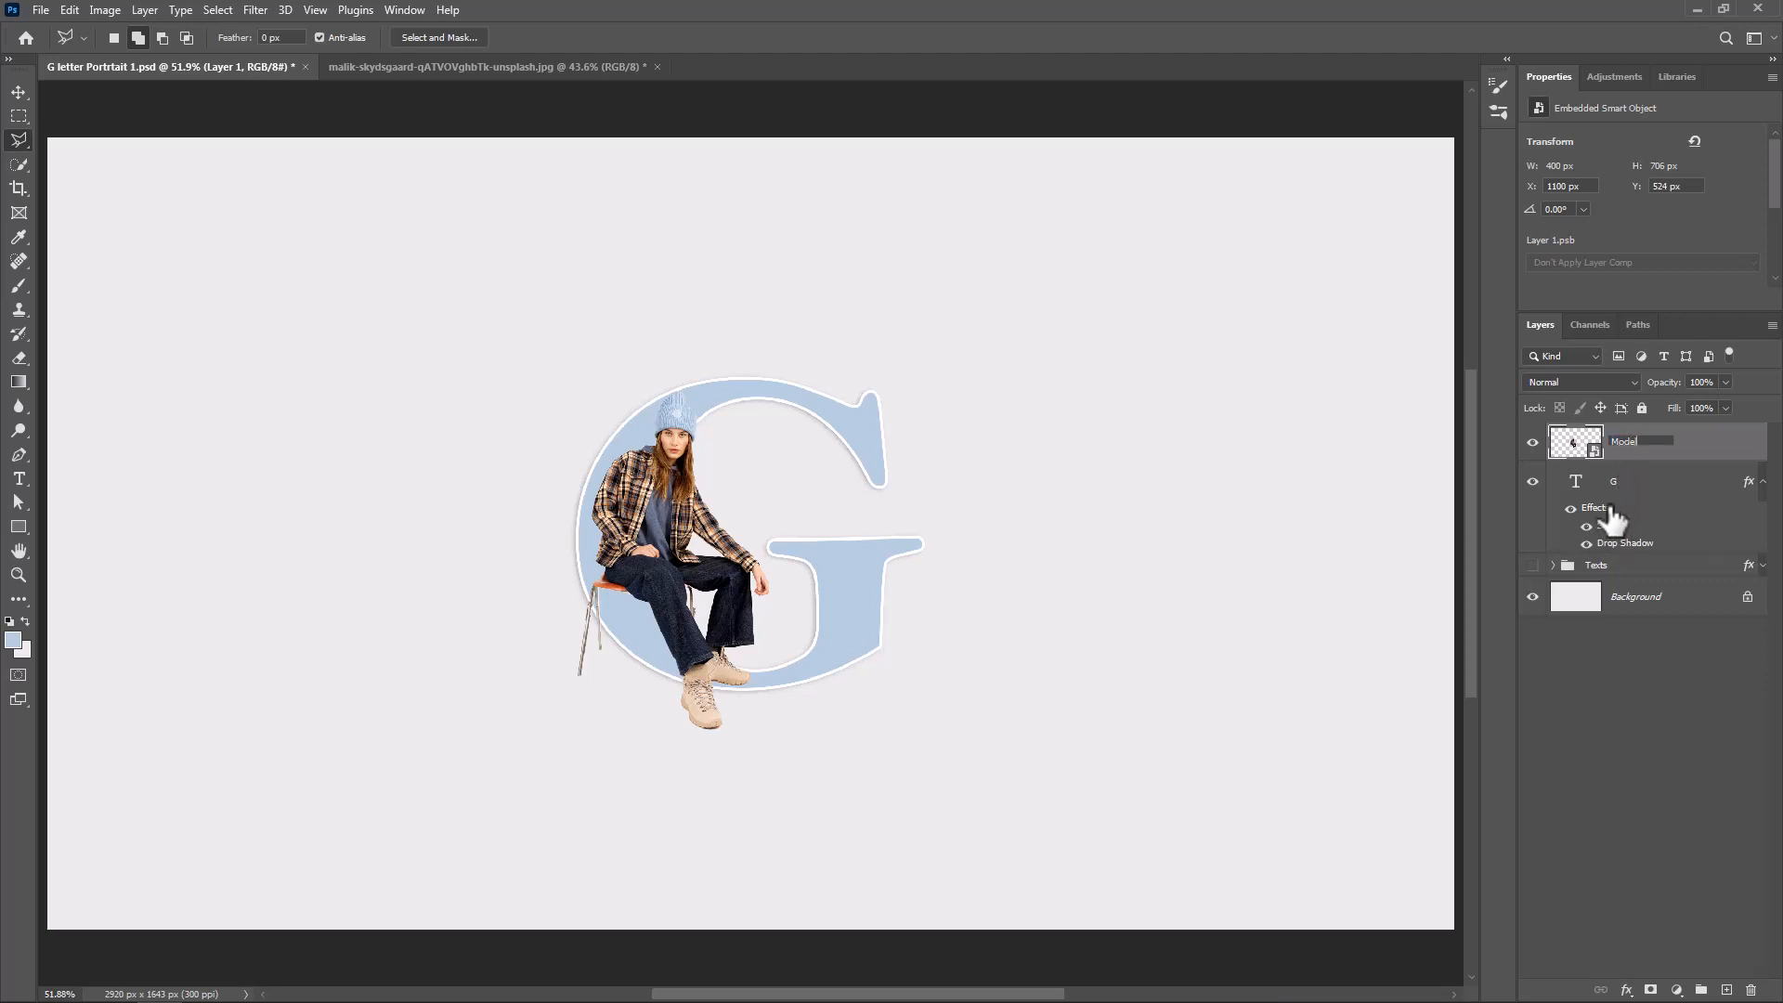
key(Return)
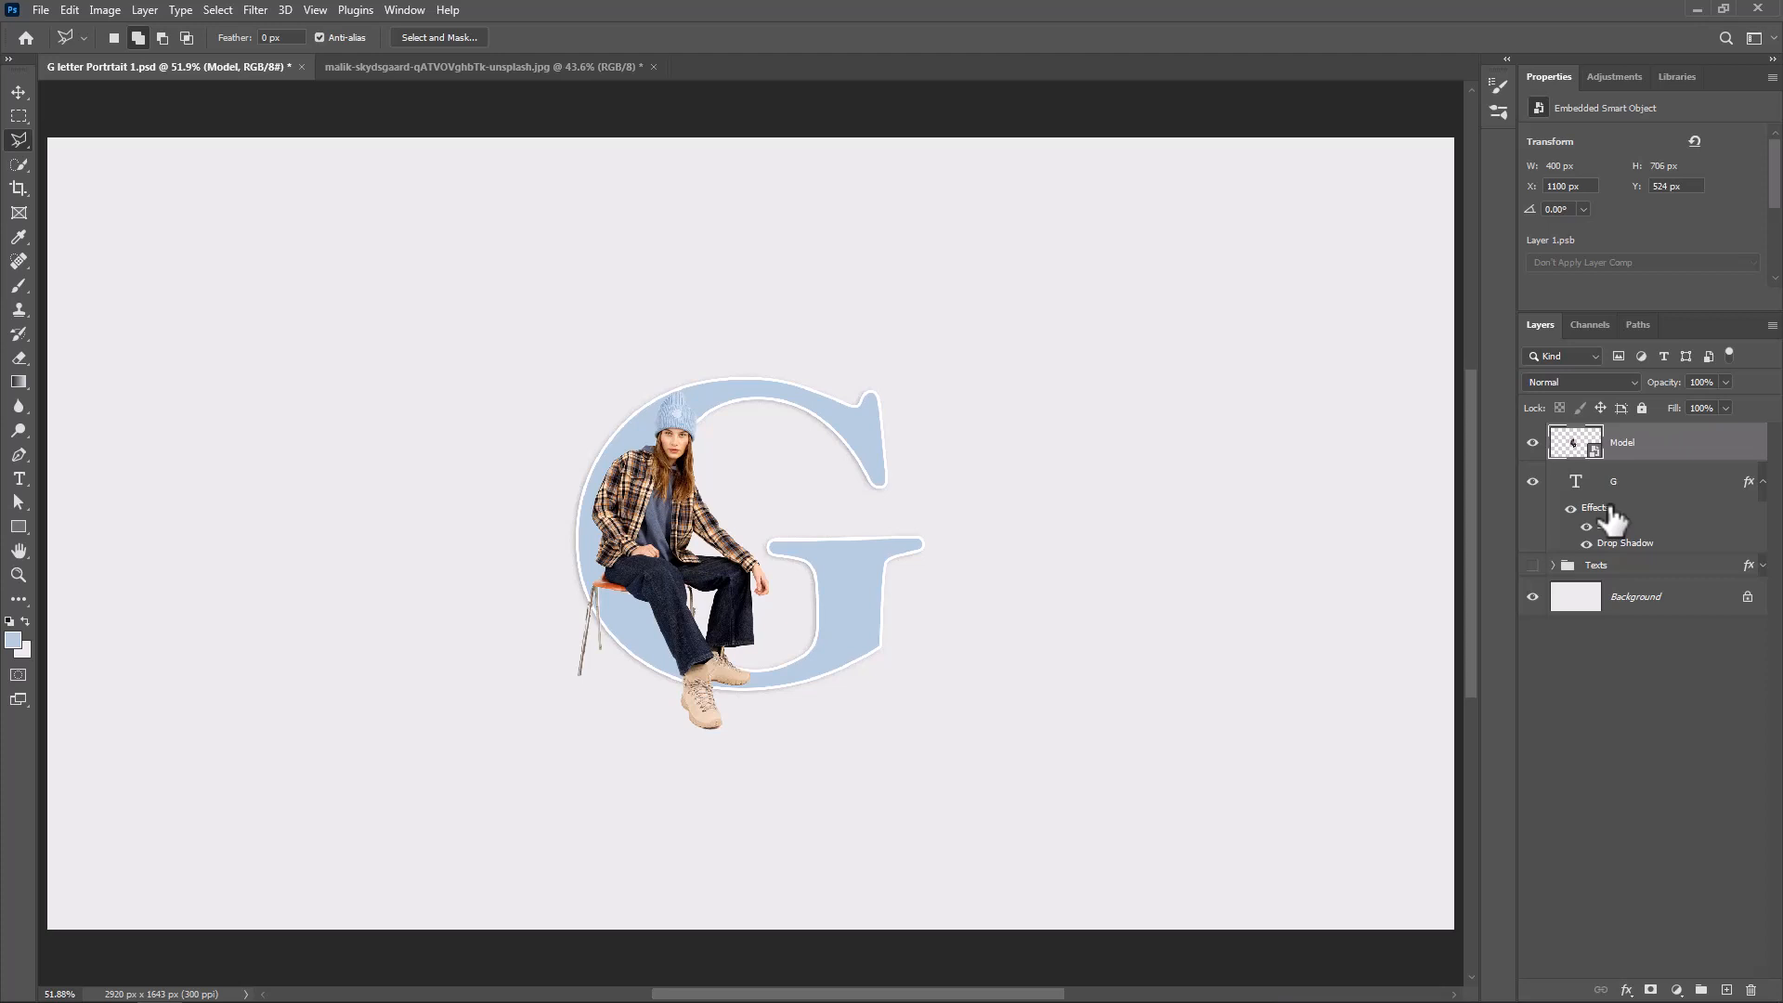
Clip the Model layer to the G letter and duplicate it as an unclipped copy directly above
right_click(1663, 457)
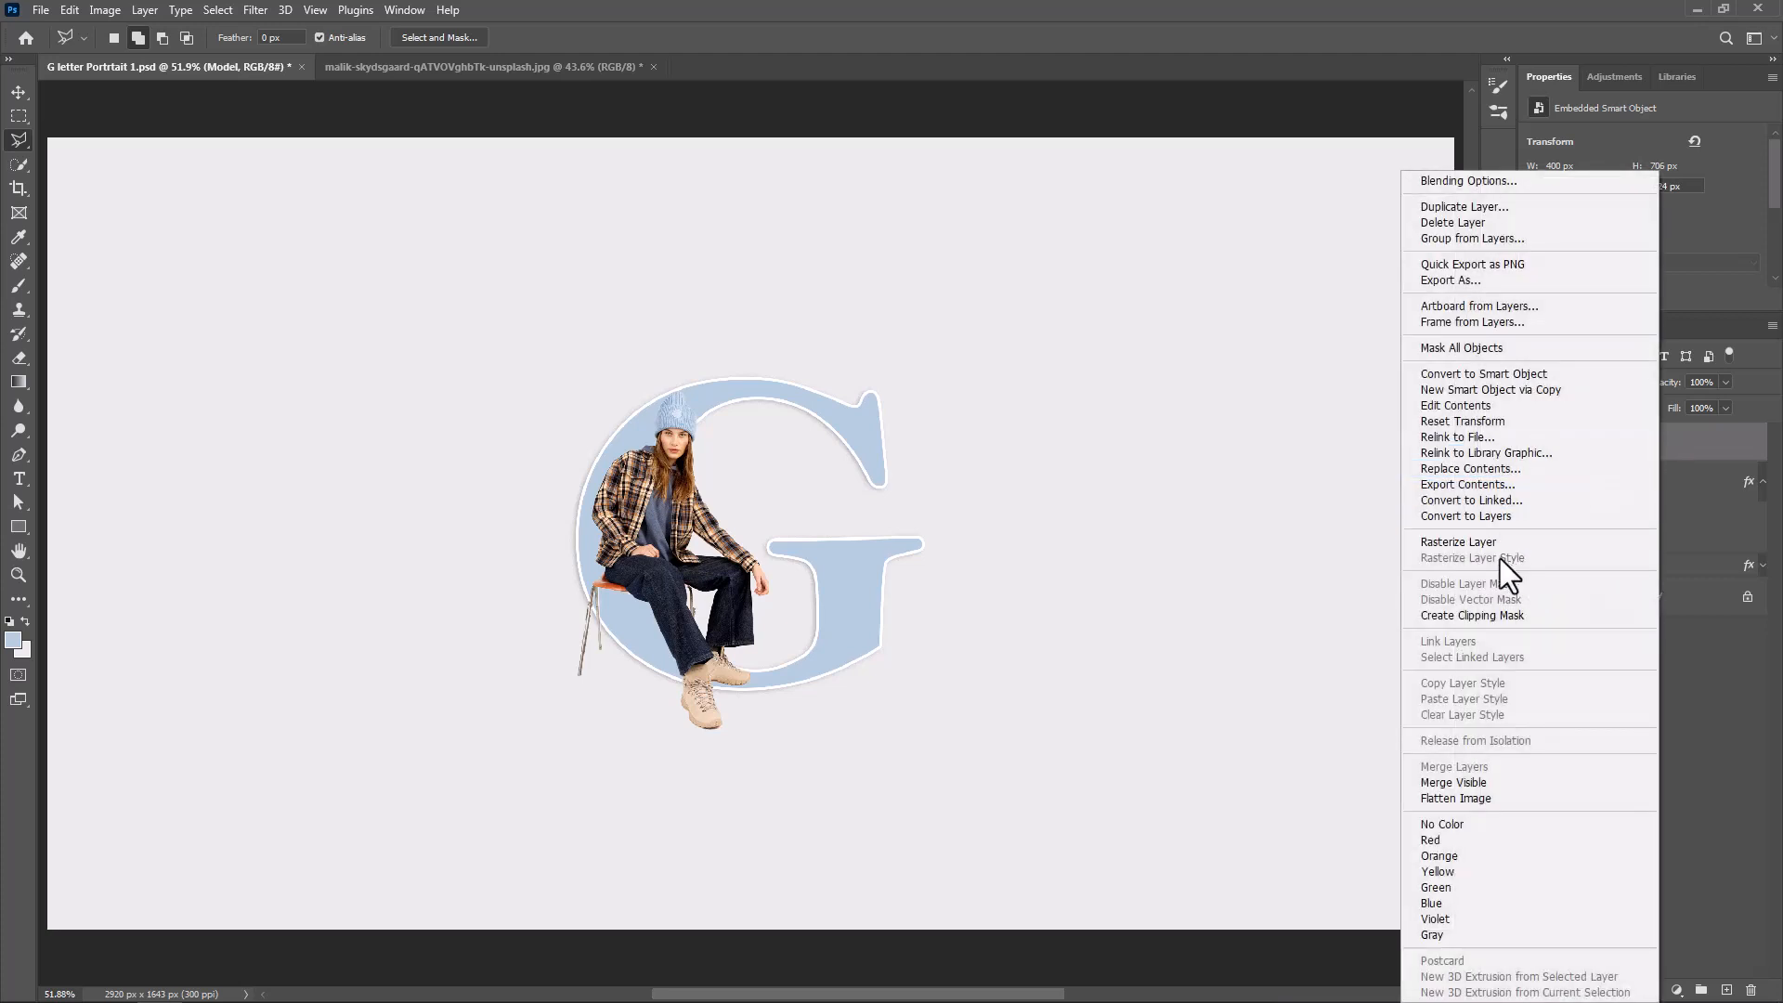
click(1458, 610)
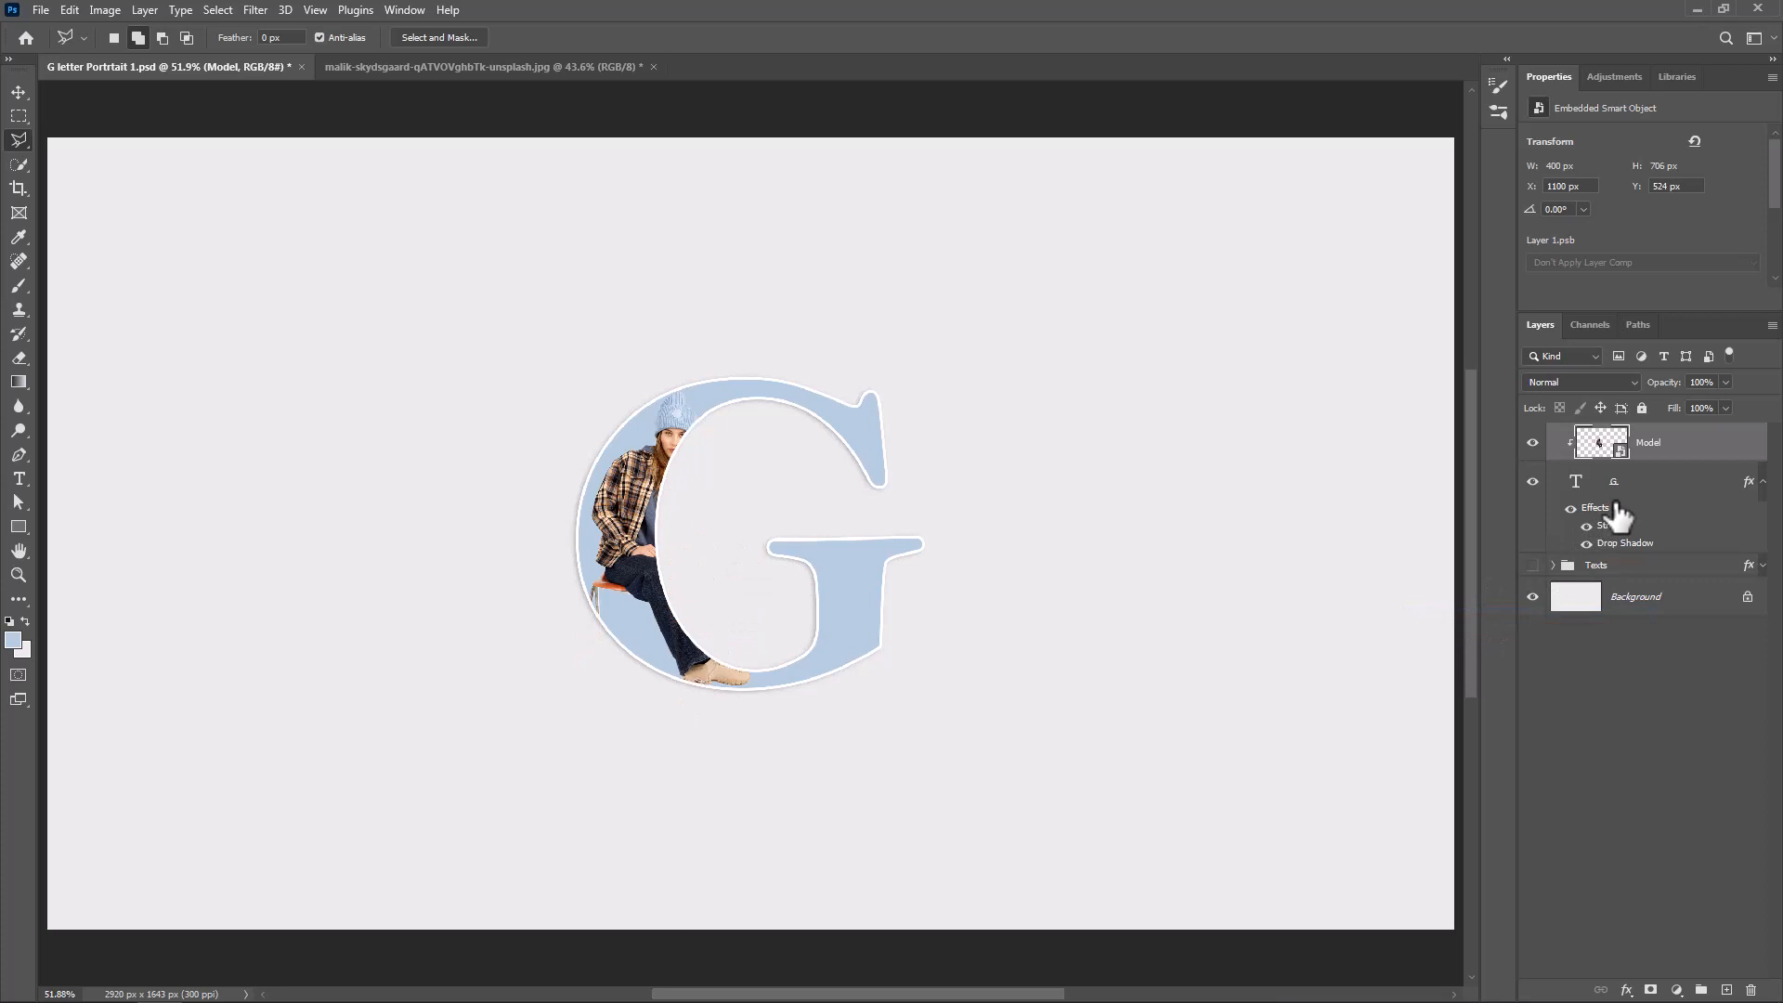
key(ctrl+j)
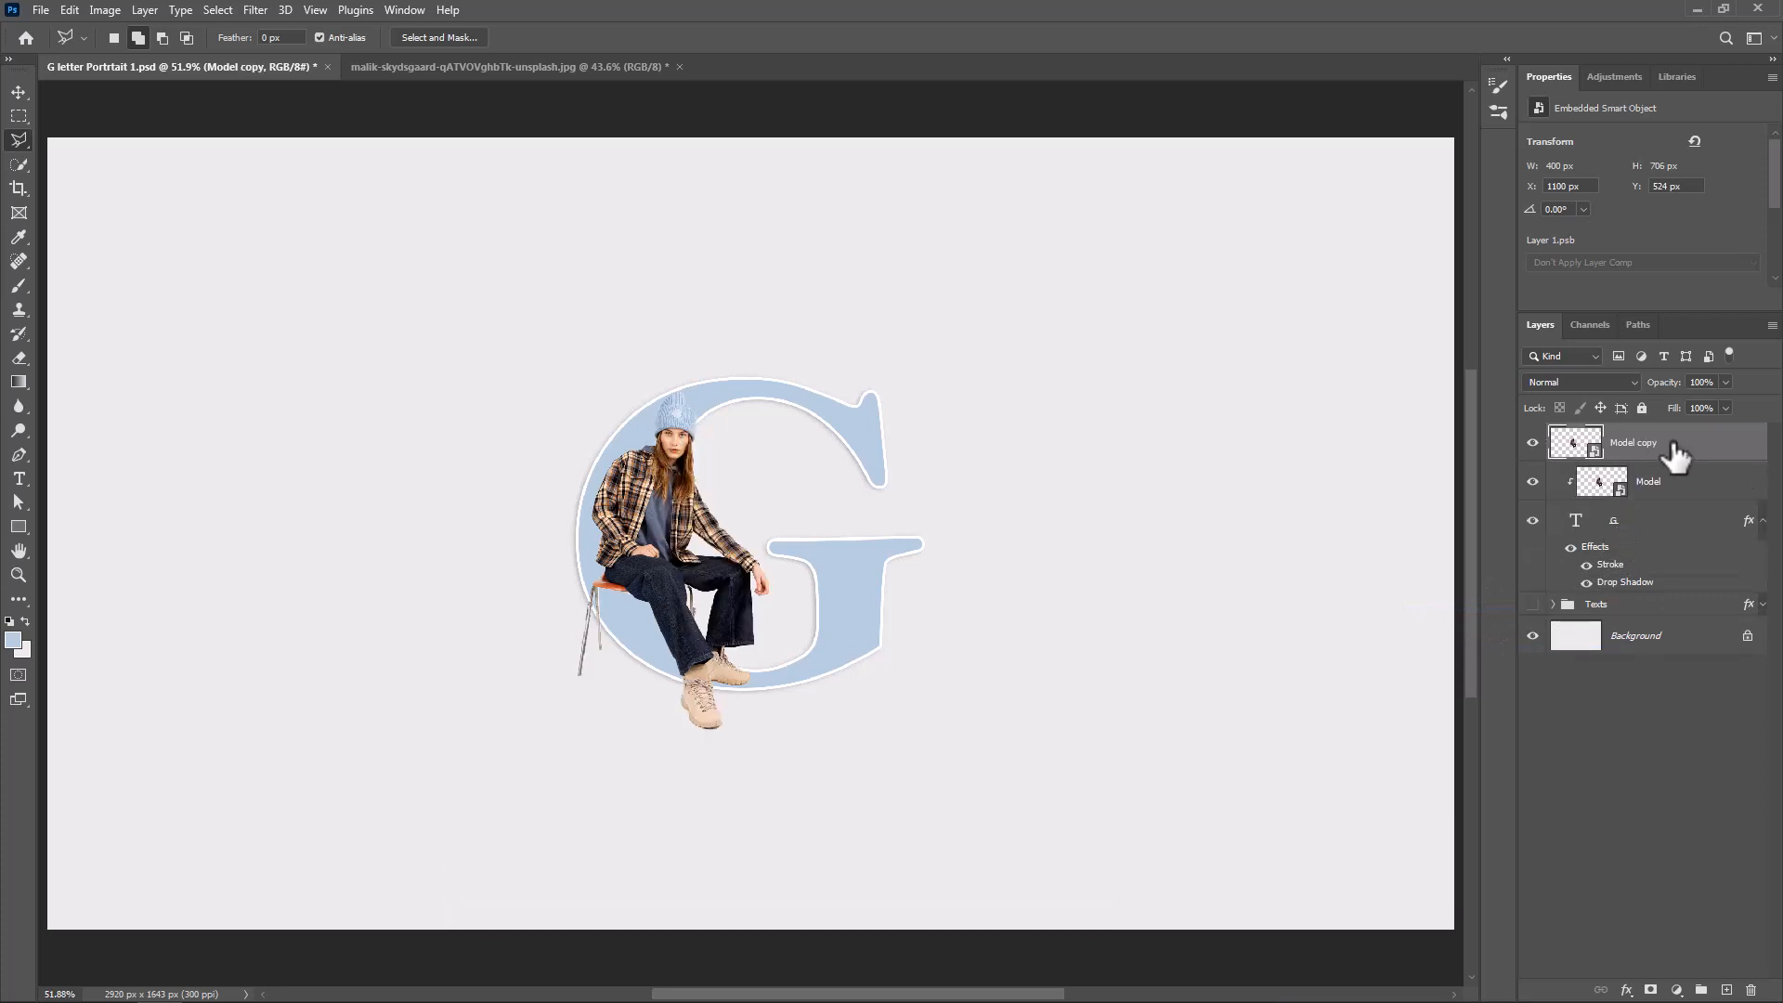
Give the Model copy layer a white layer mask and select everything outside the G letter's pixels
click(1650, 990)
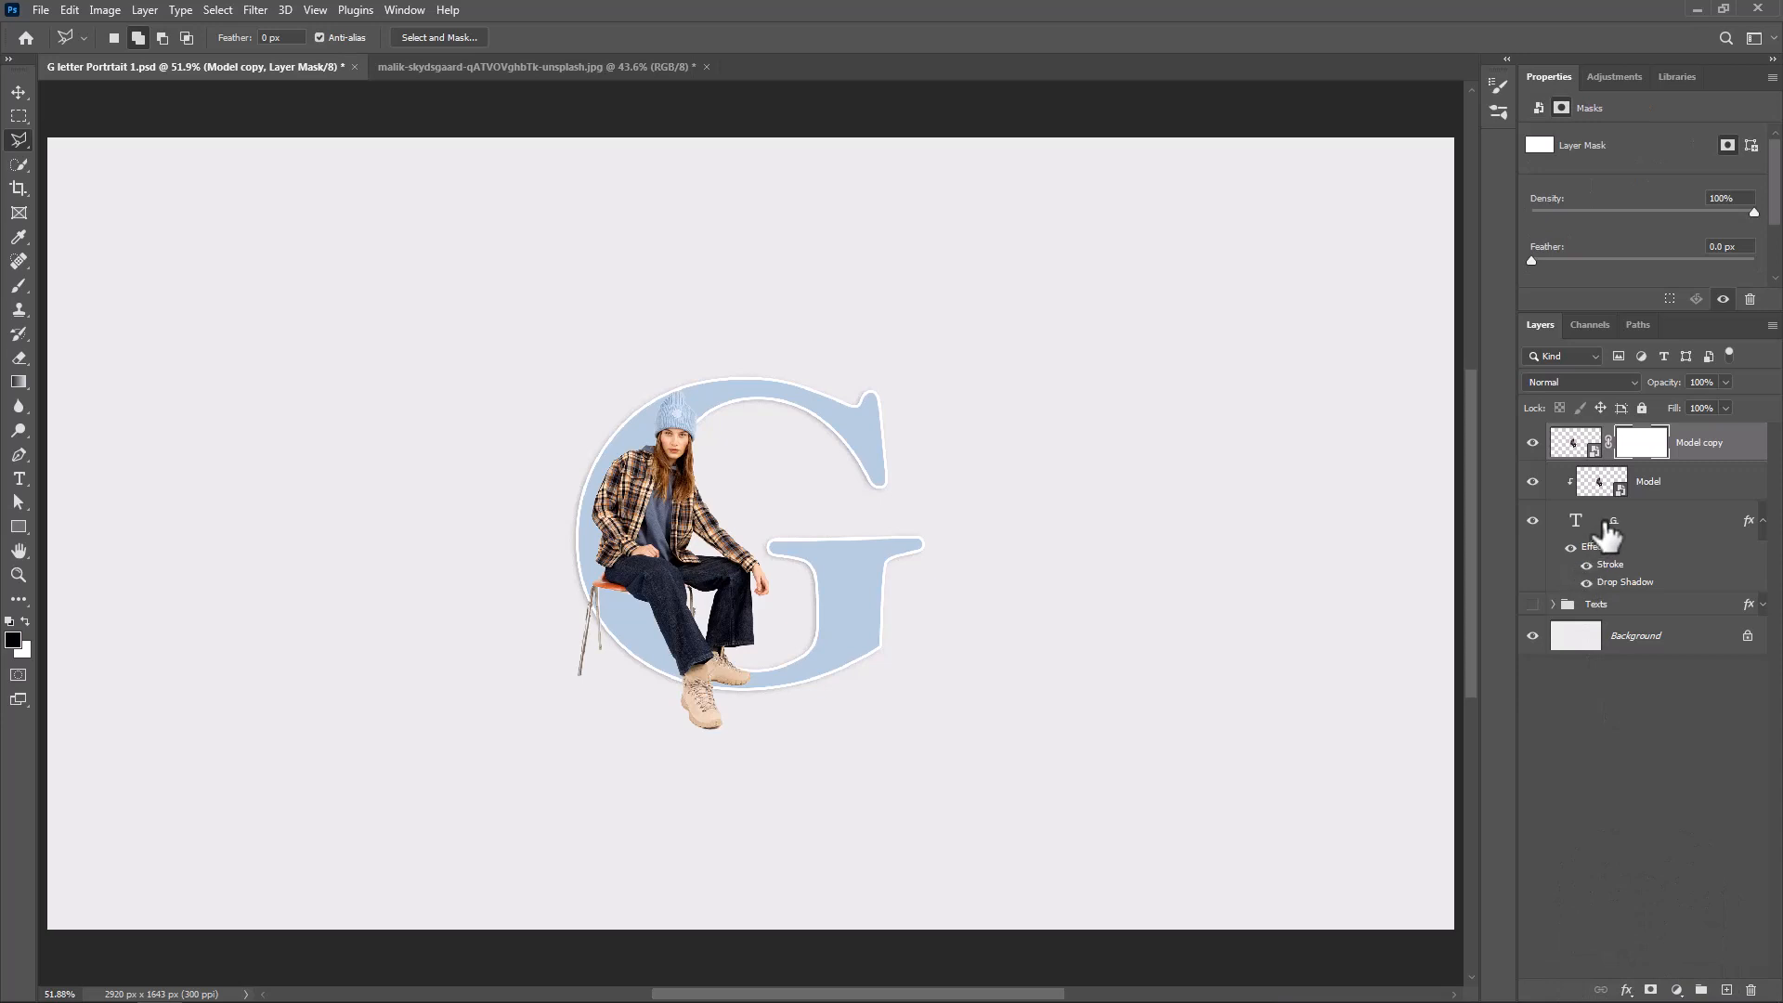
click(1578, 525)
right_click(1579, 521)
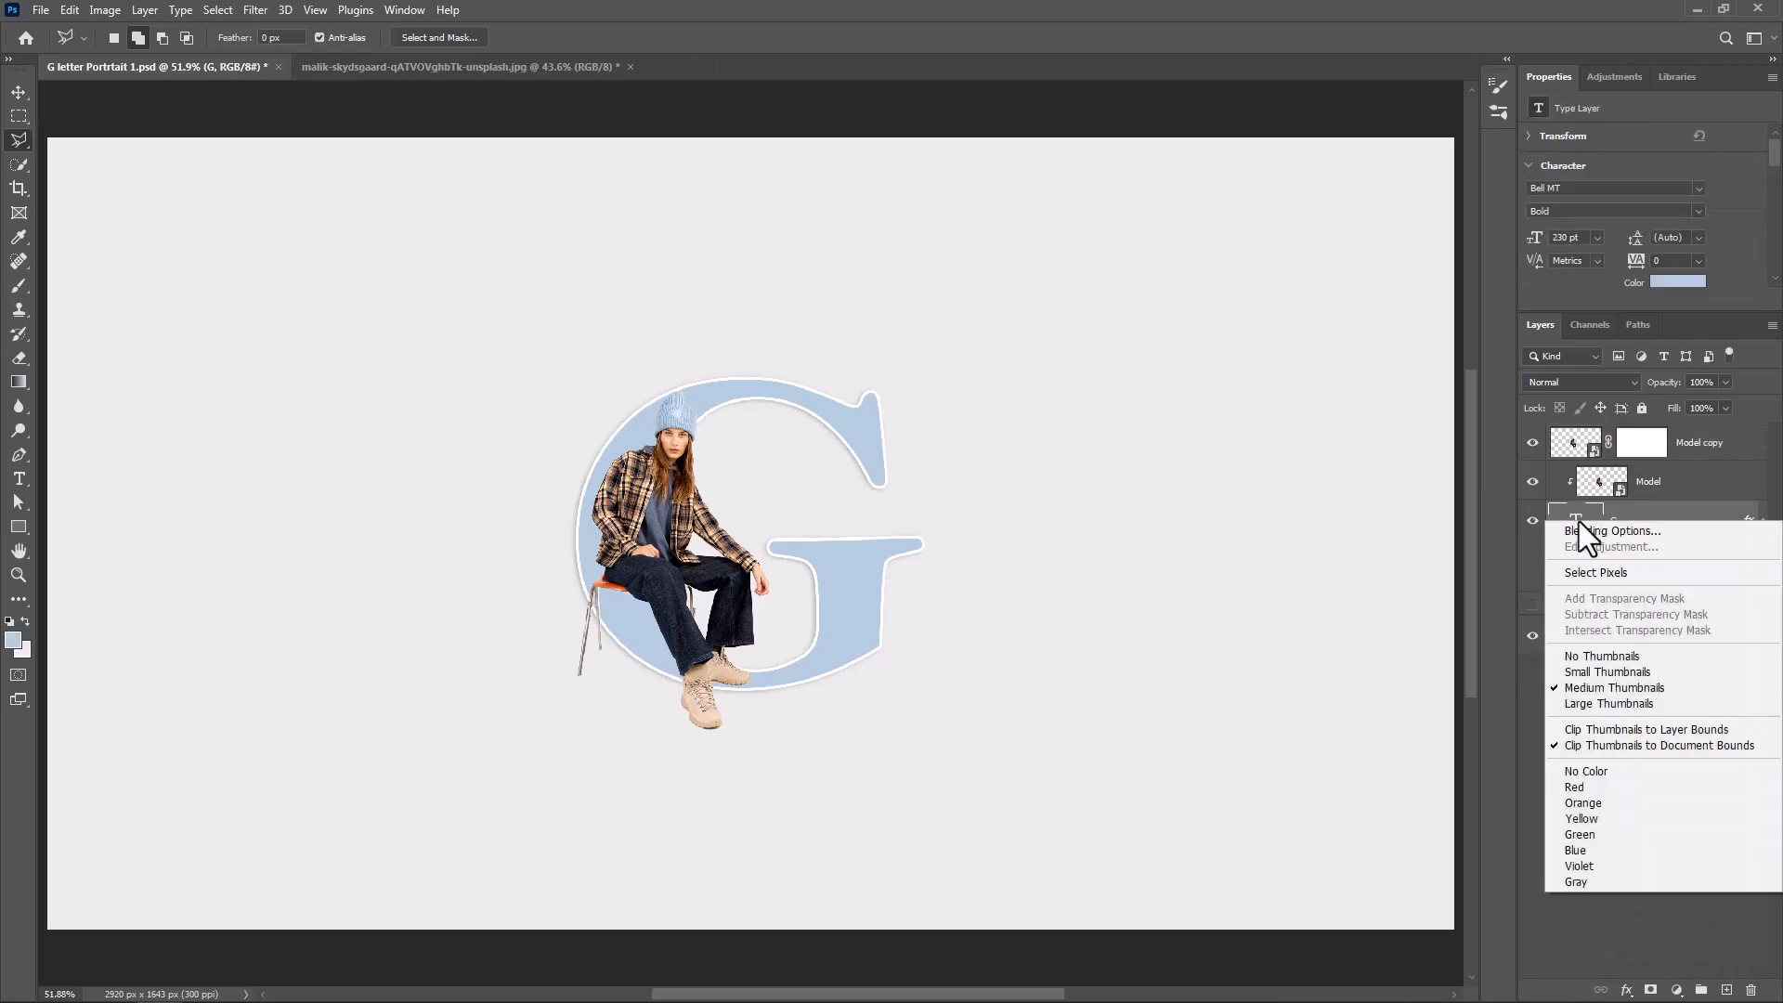
click(1584, 573)
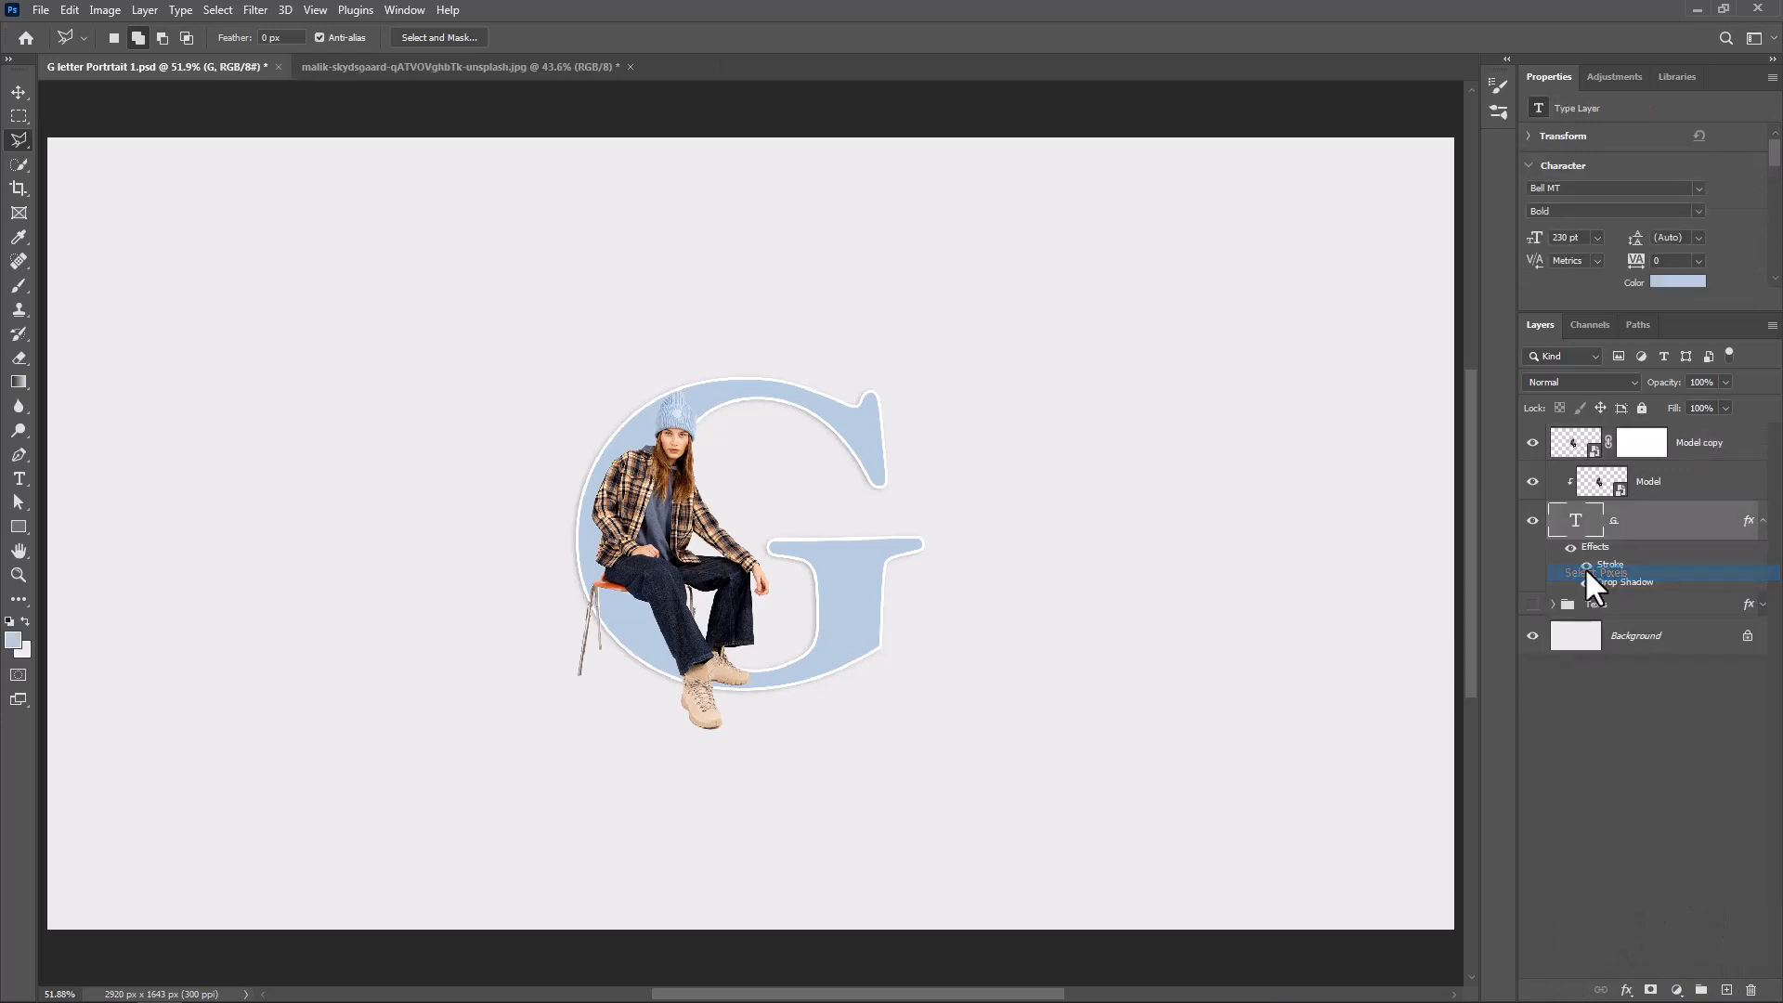
click(1656, 447)
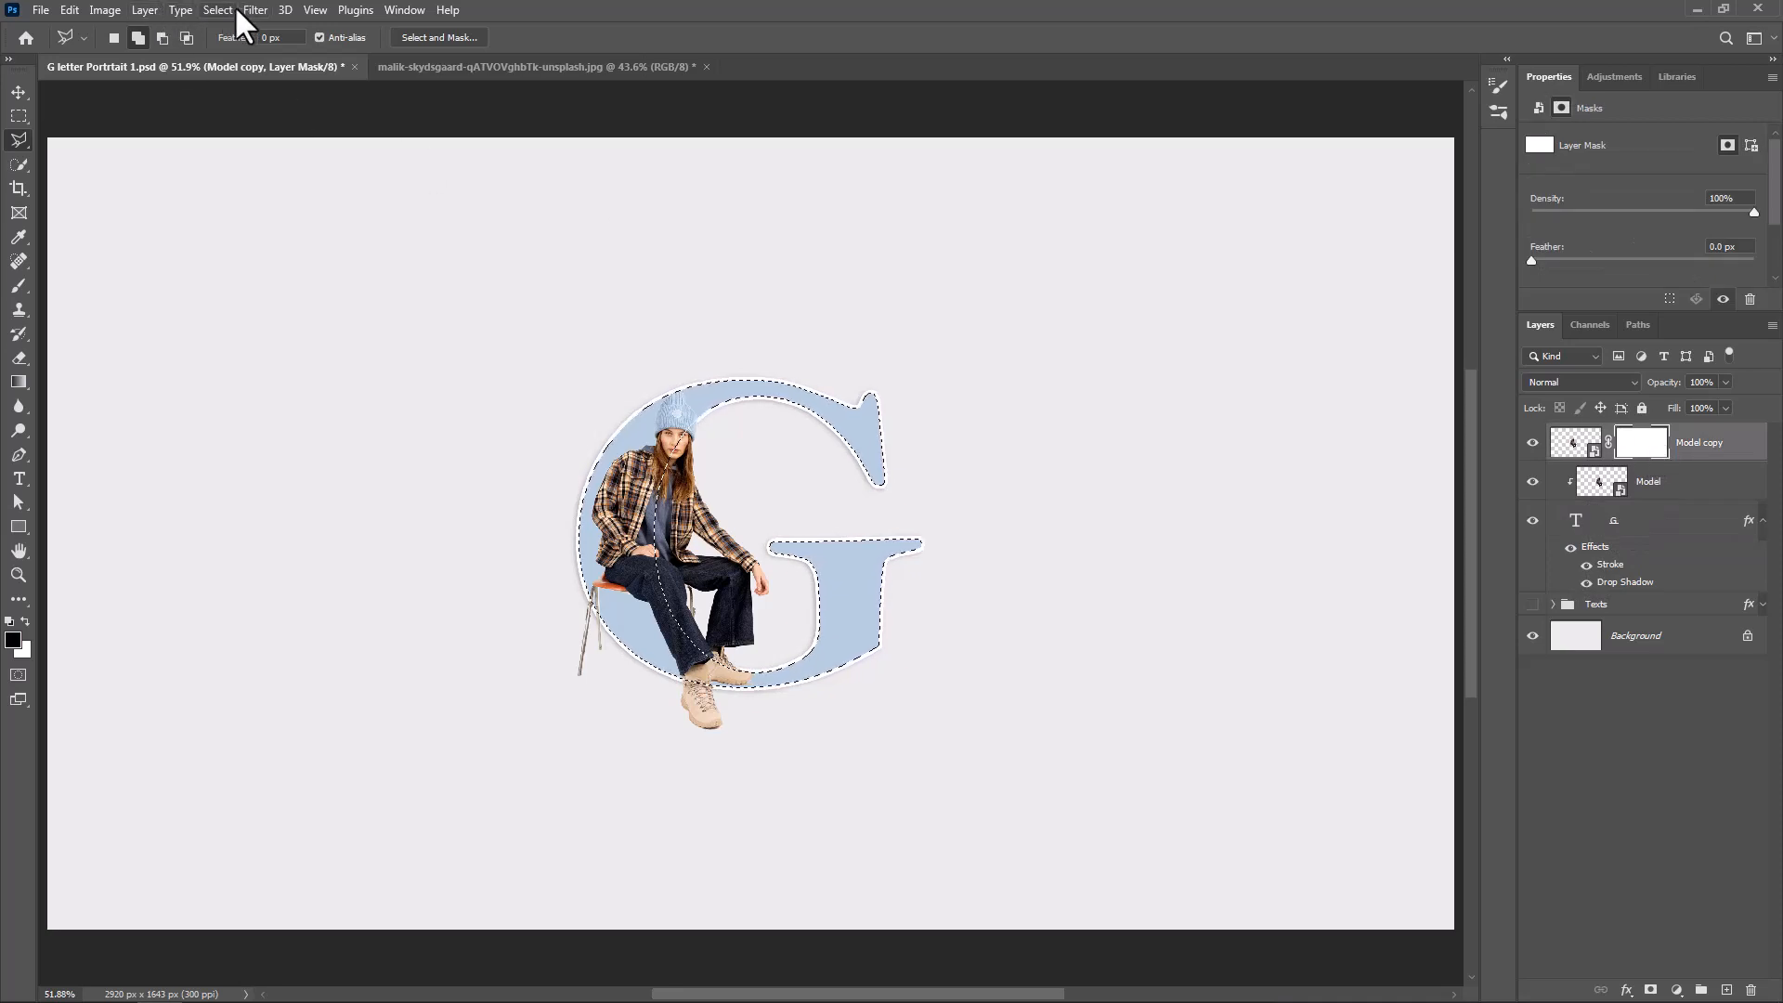
click(208, 9)
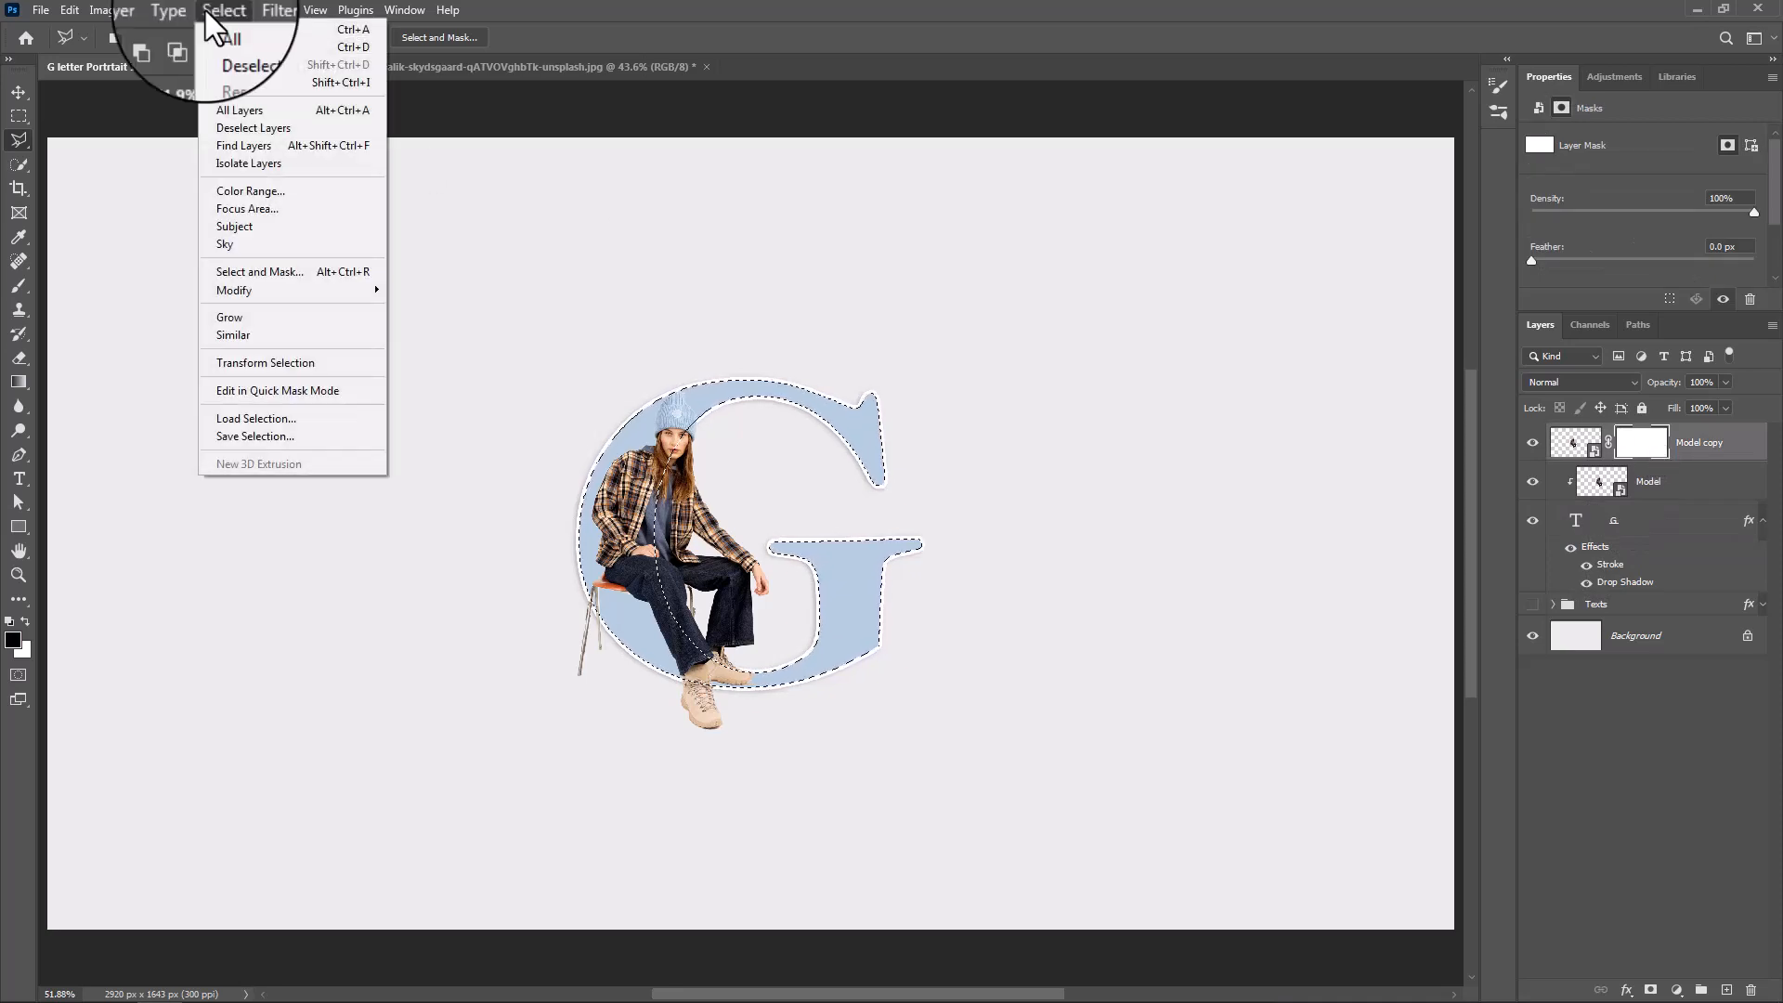
click(241, 85)
Paint black on the Model copy's mask with a 108 px Hard Round brush to hide the chair legs outside the G, and deselect
click(16, 285)
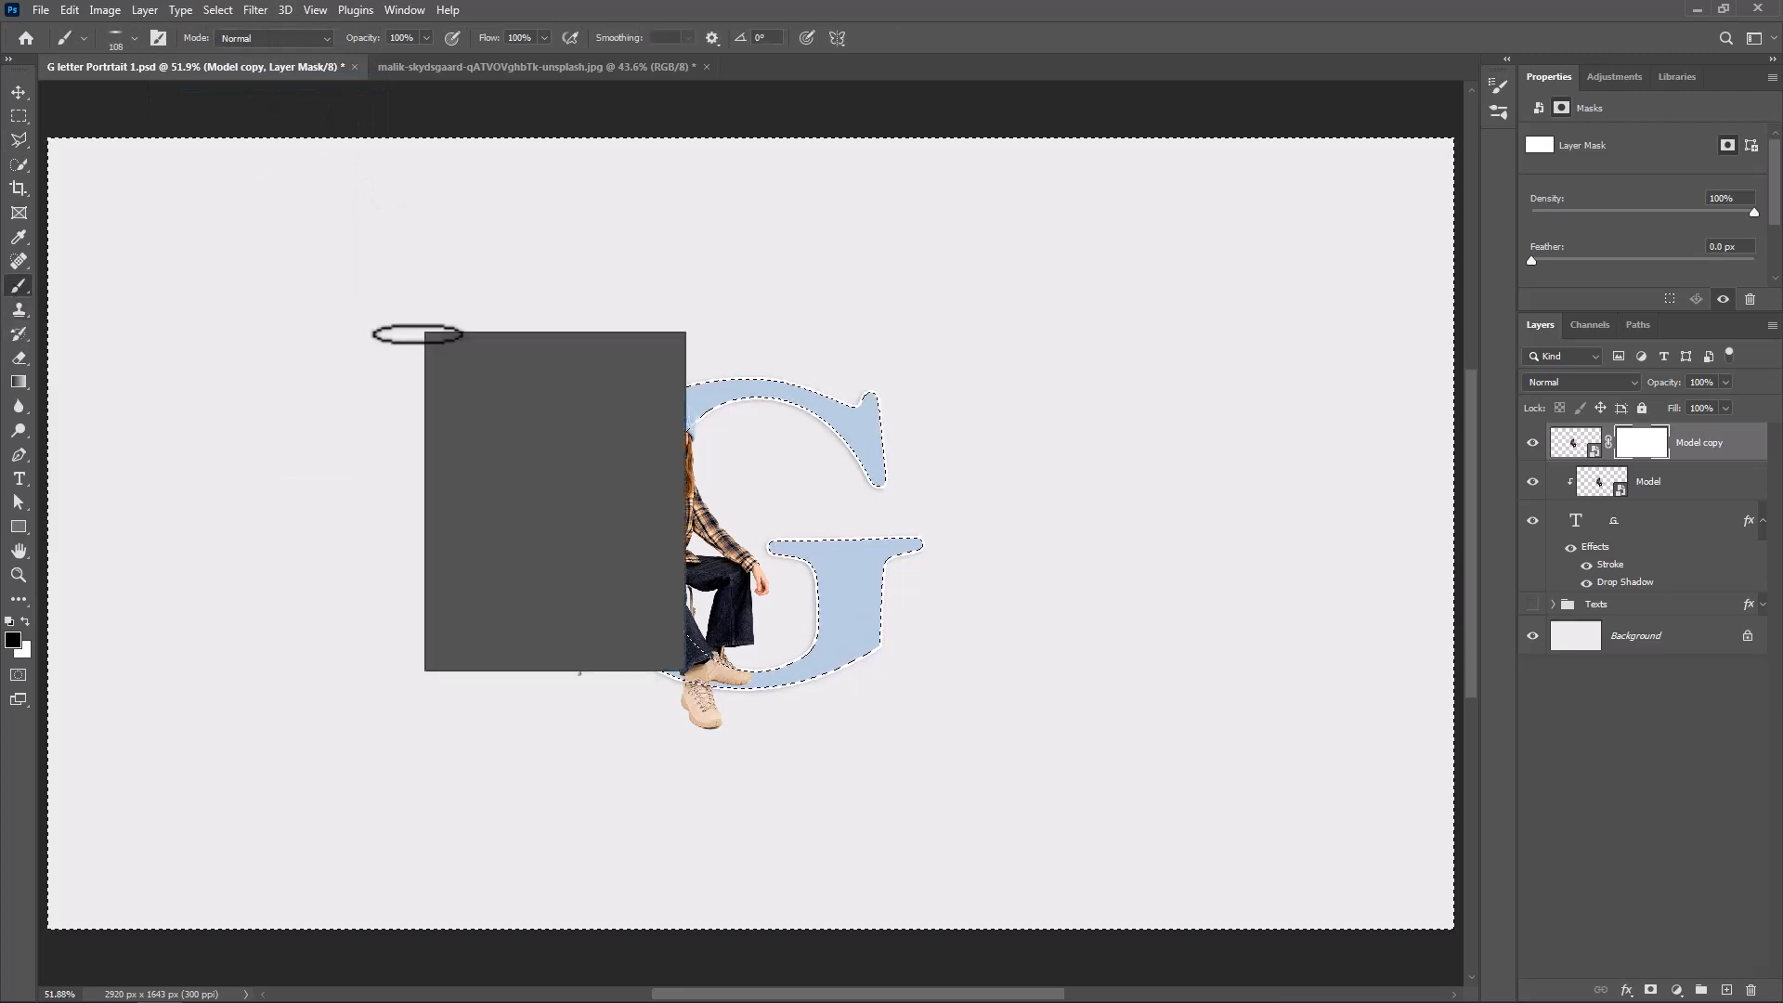
click(522, 608)
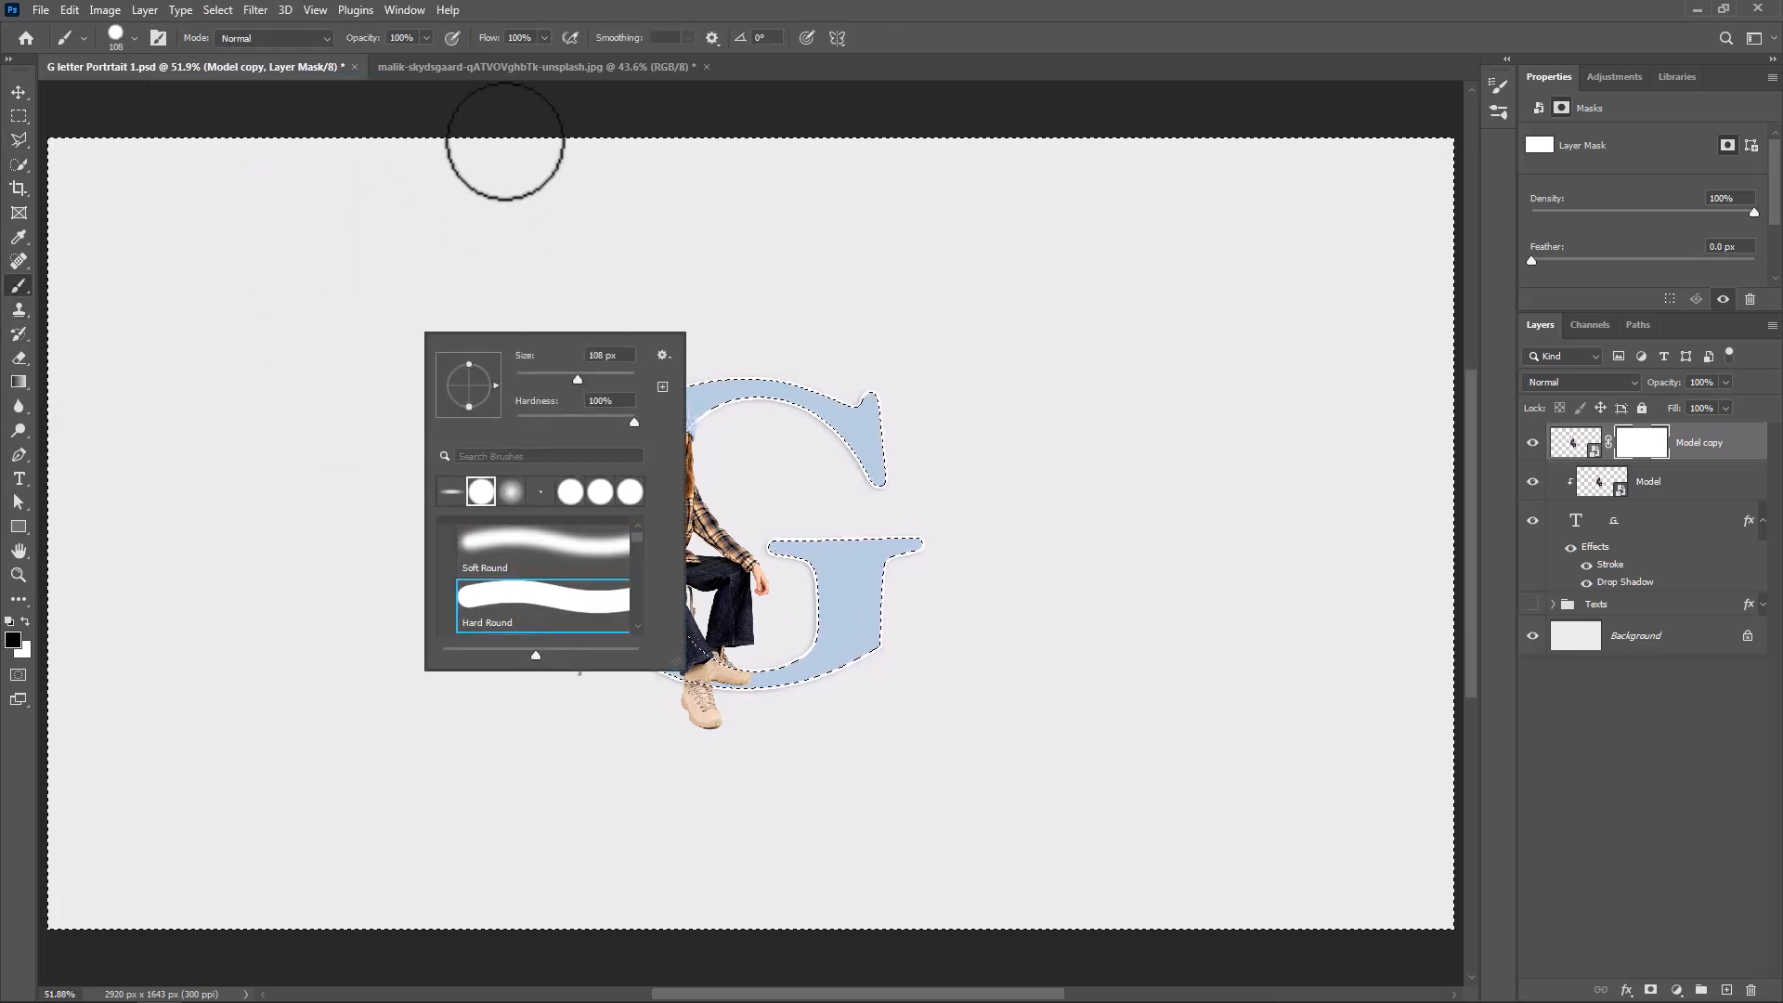
click(624, 7)
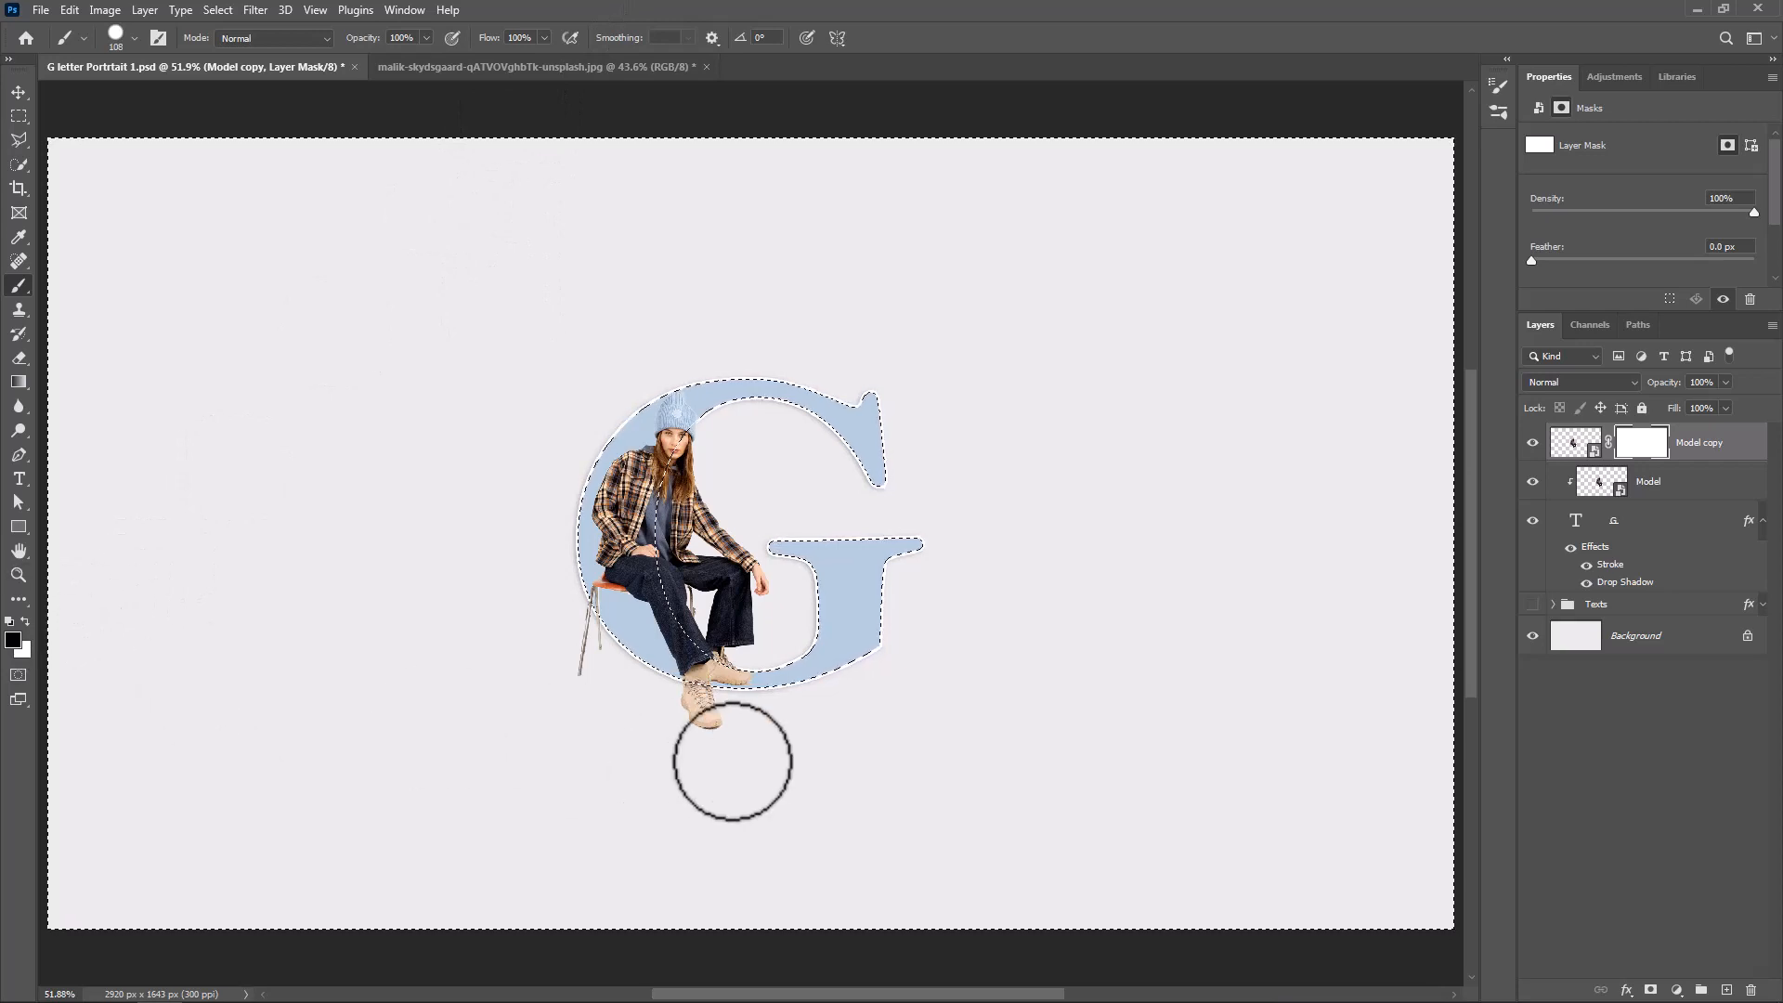
mouse_move(733, 762)
mouse_down()
mouse_move(614, 677)
mouse_move(590, 606)
mouse_move(583, 669)
mouse_move(587, 630)
mouse_up()
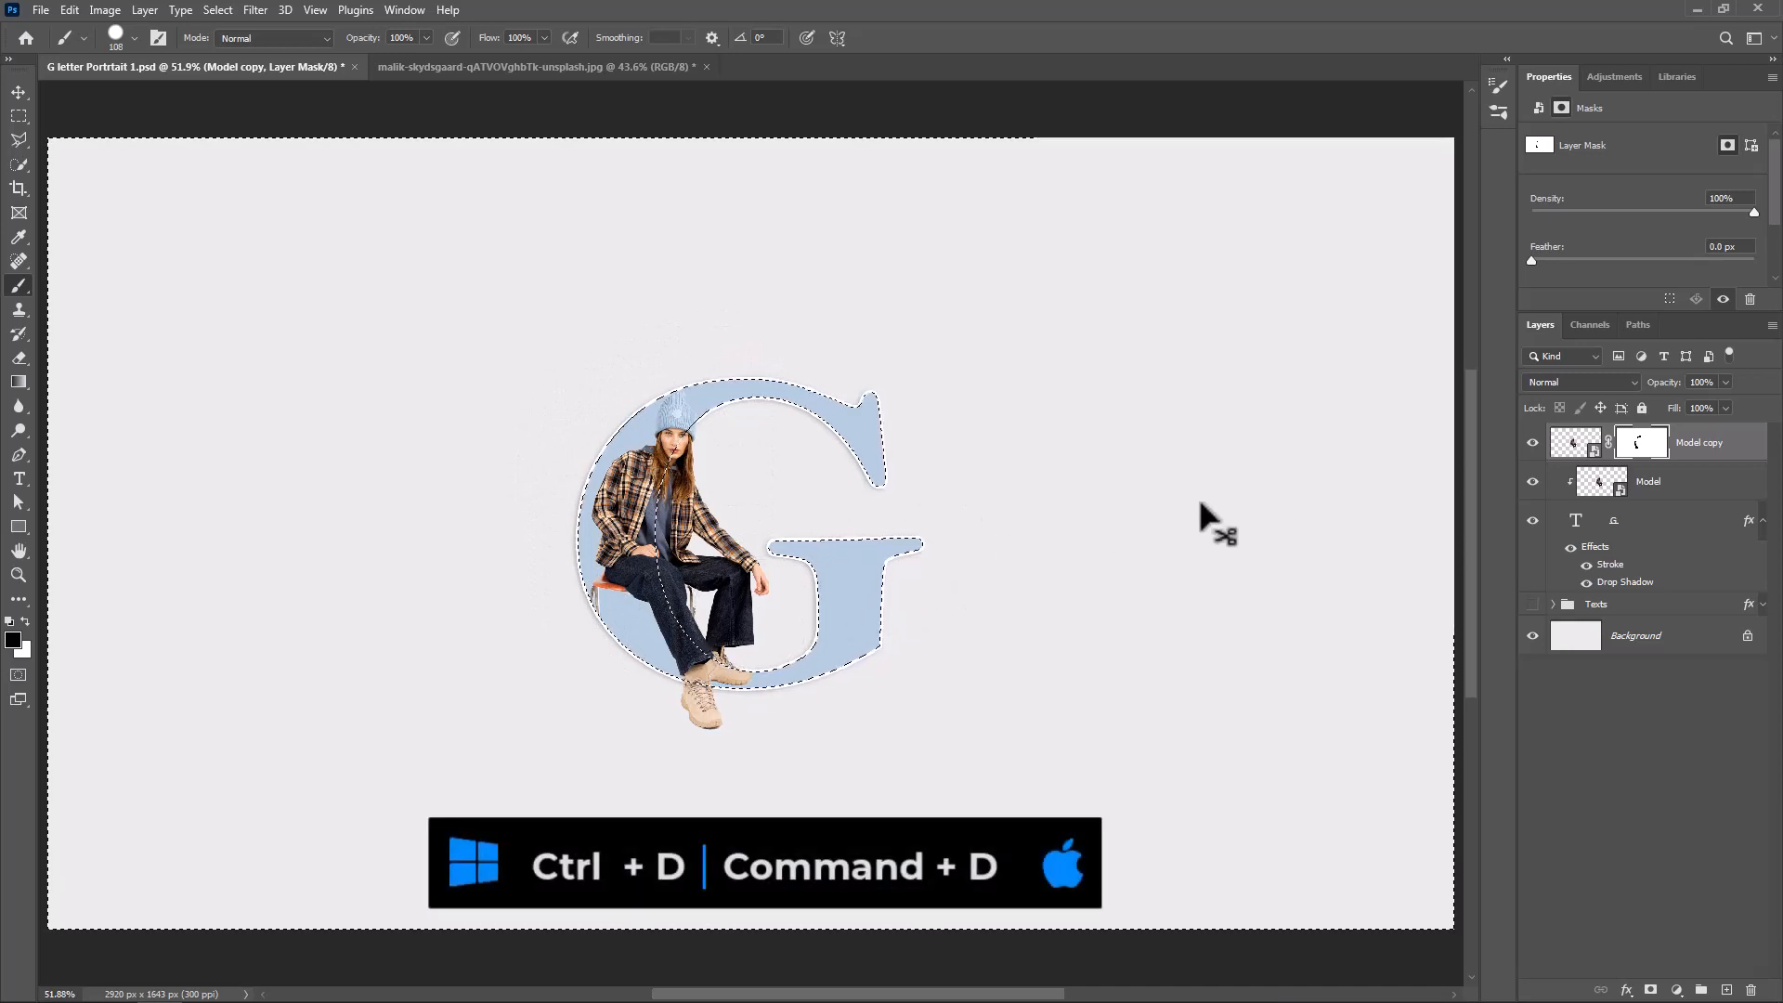
key(ctrl+d)
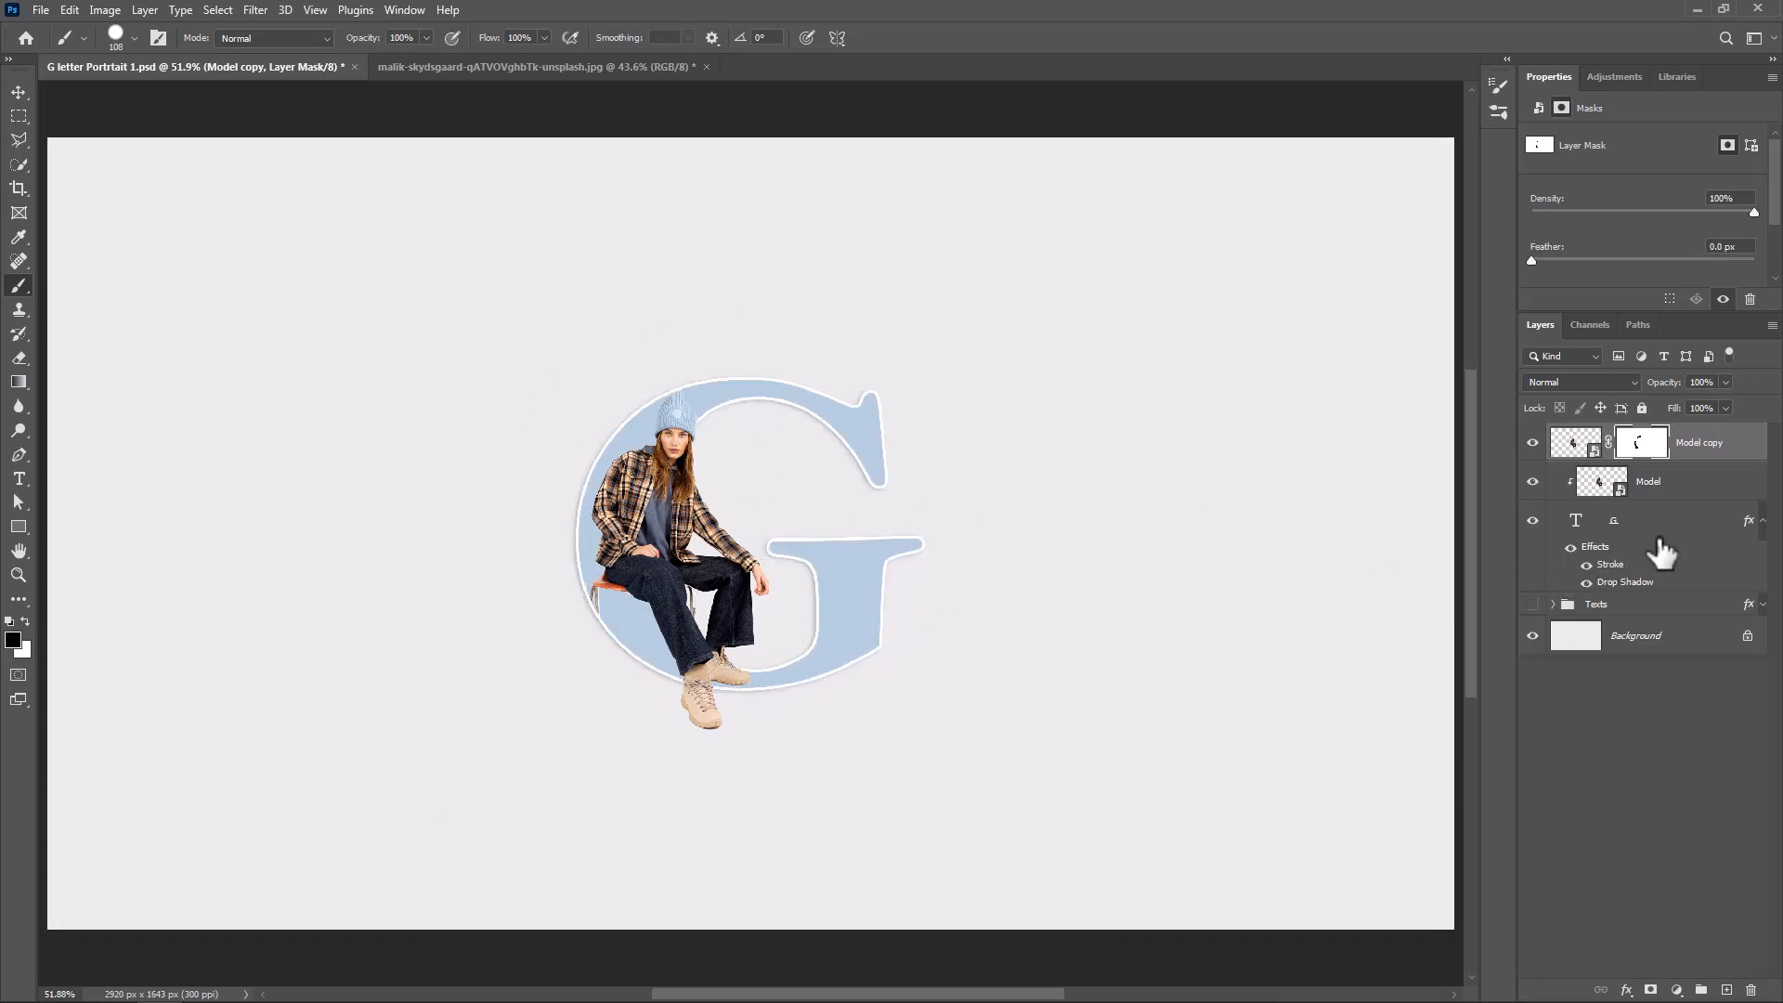
Create an empty layer directly above the Texts group and set the foreground color to black (000000)
click(1671, 607)
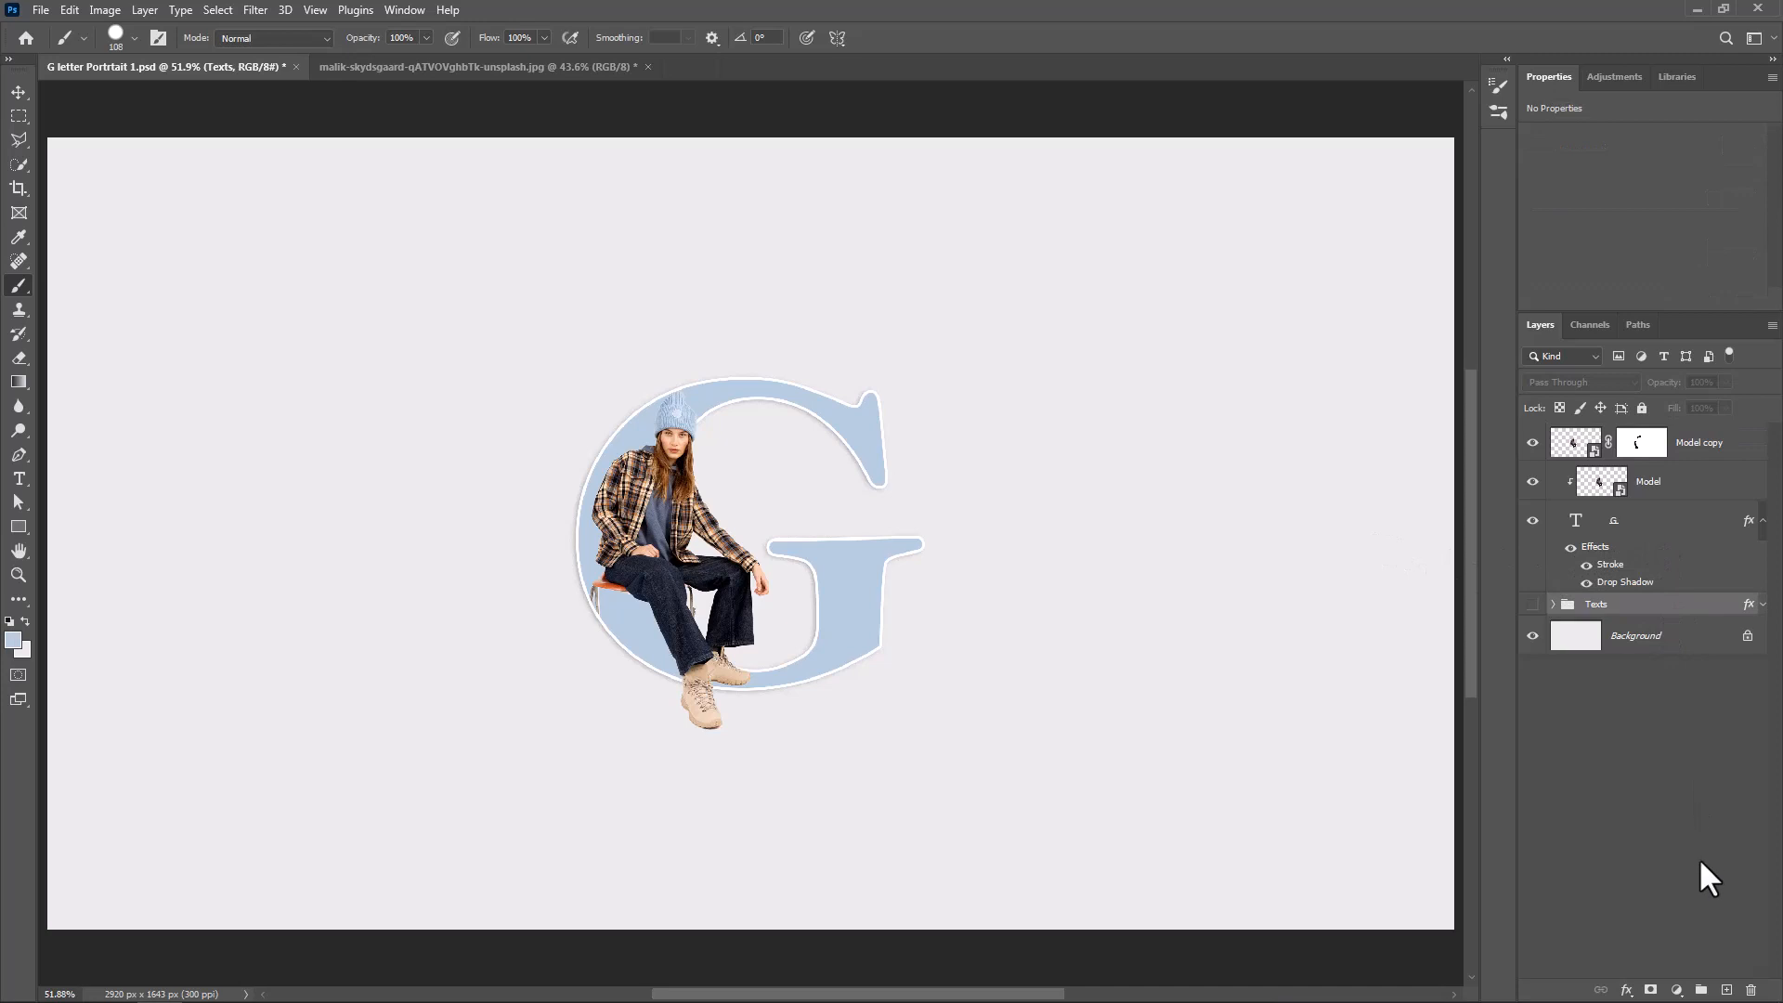
click(1726, 990)
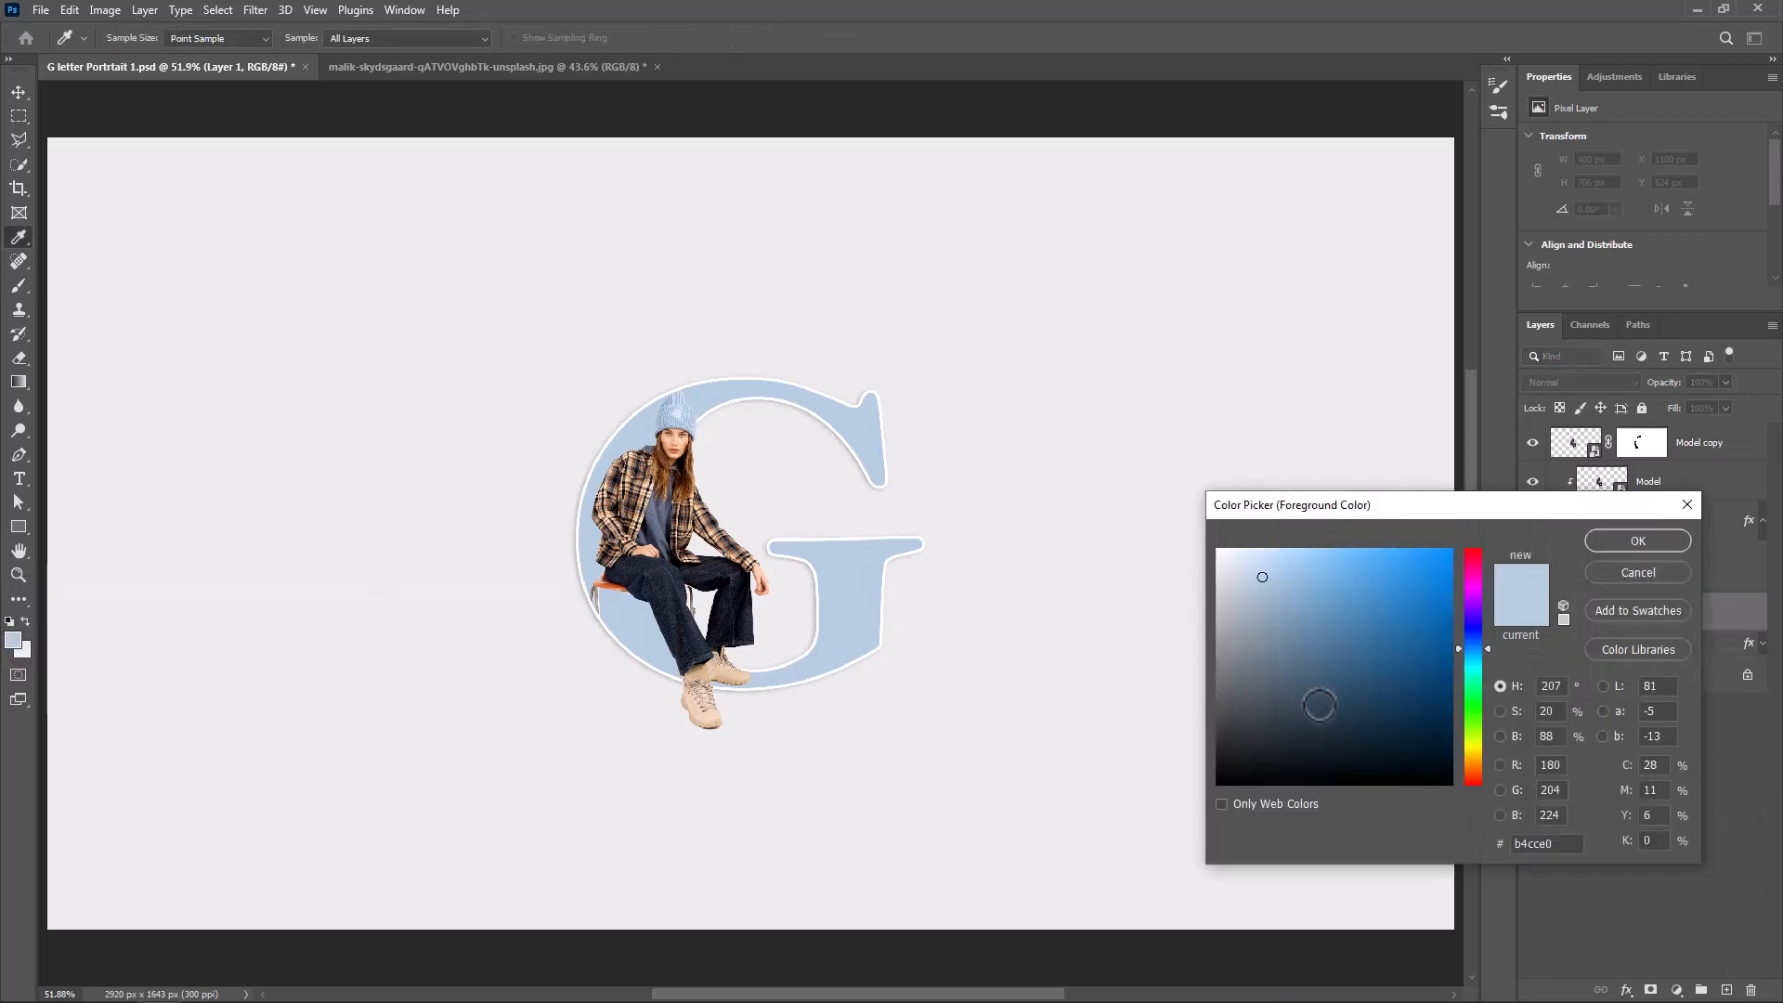
drag(1268, 752, 1135, 795)
key(b)
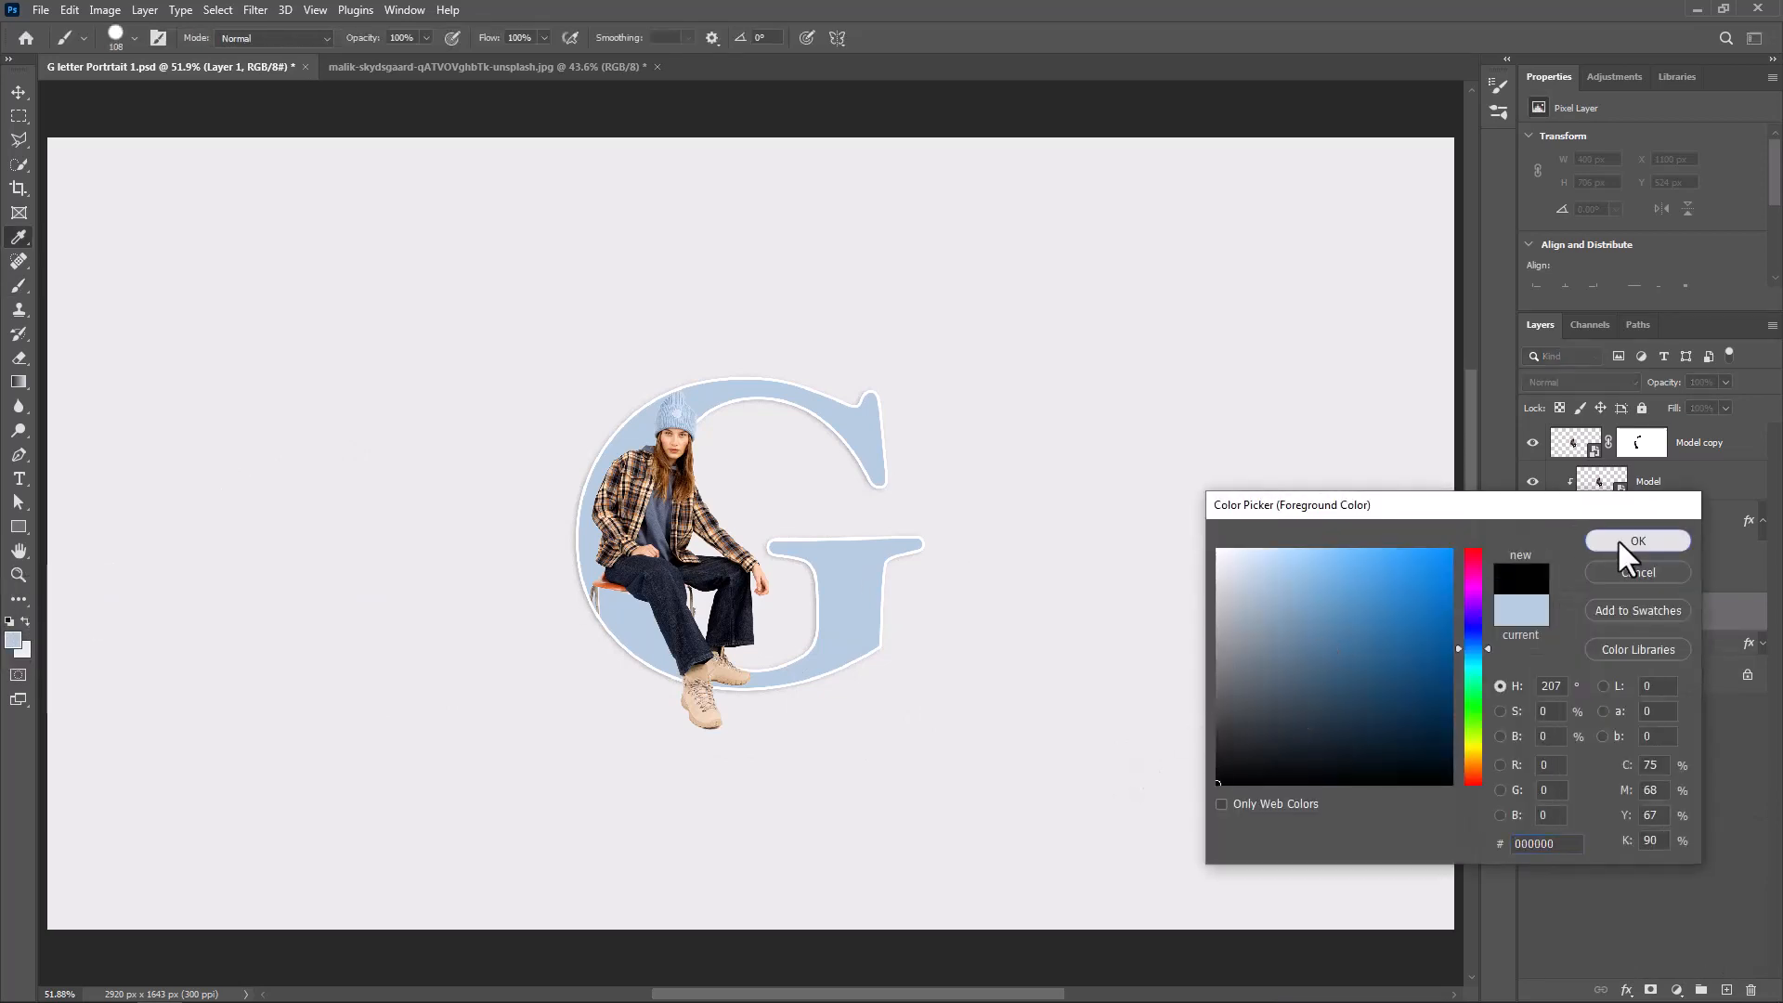
click(1637, 541)
Choose the Soft Round brush at 108 px with 0% hardness and flatten its tip into a thin horizontal ellipse
right_click(455, 538)
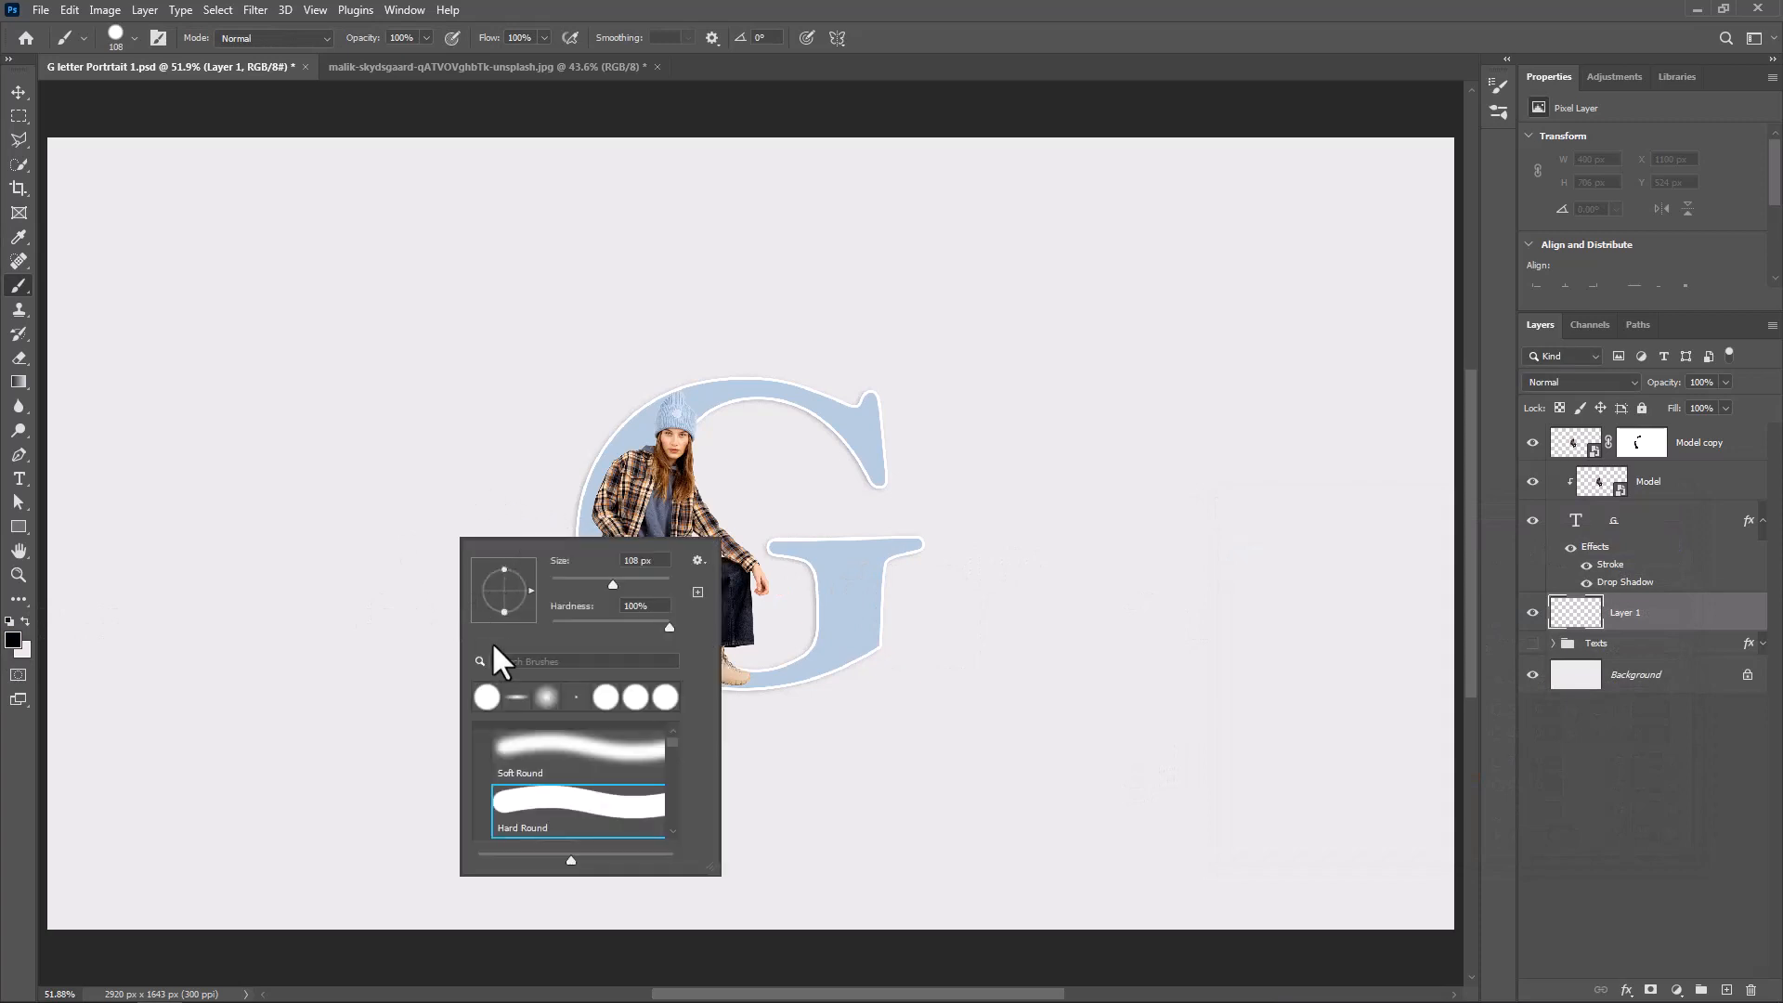
click(541, 752)
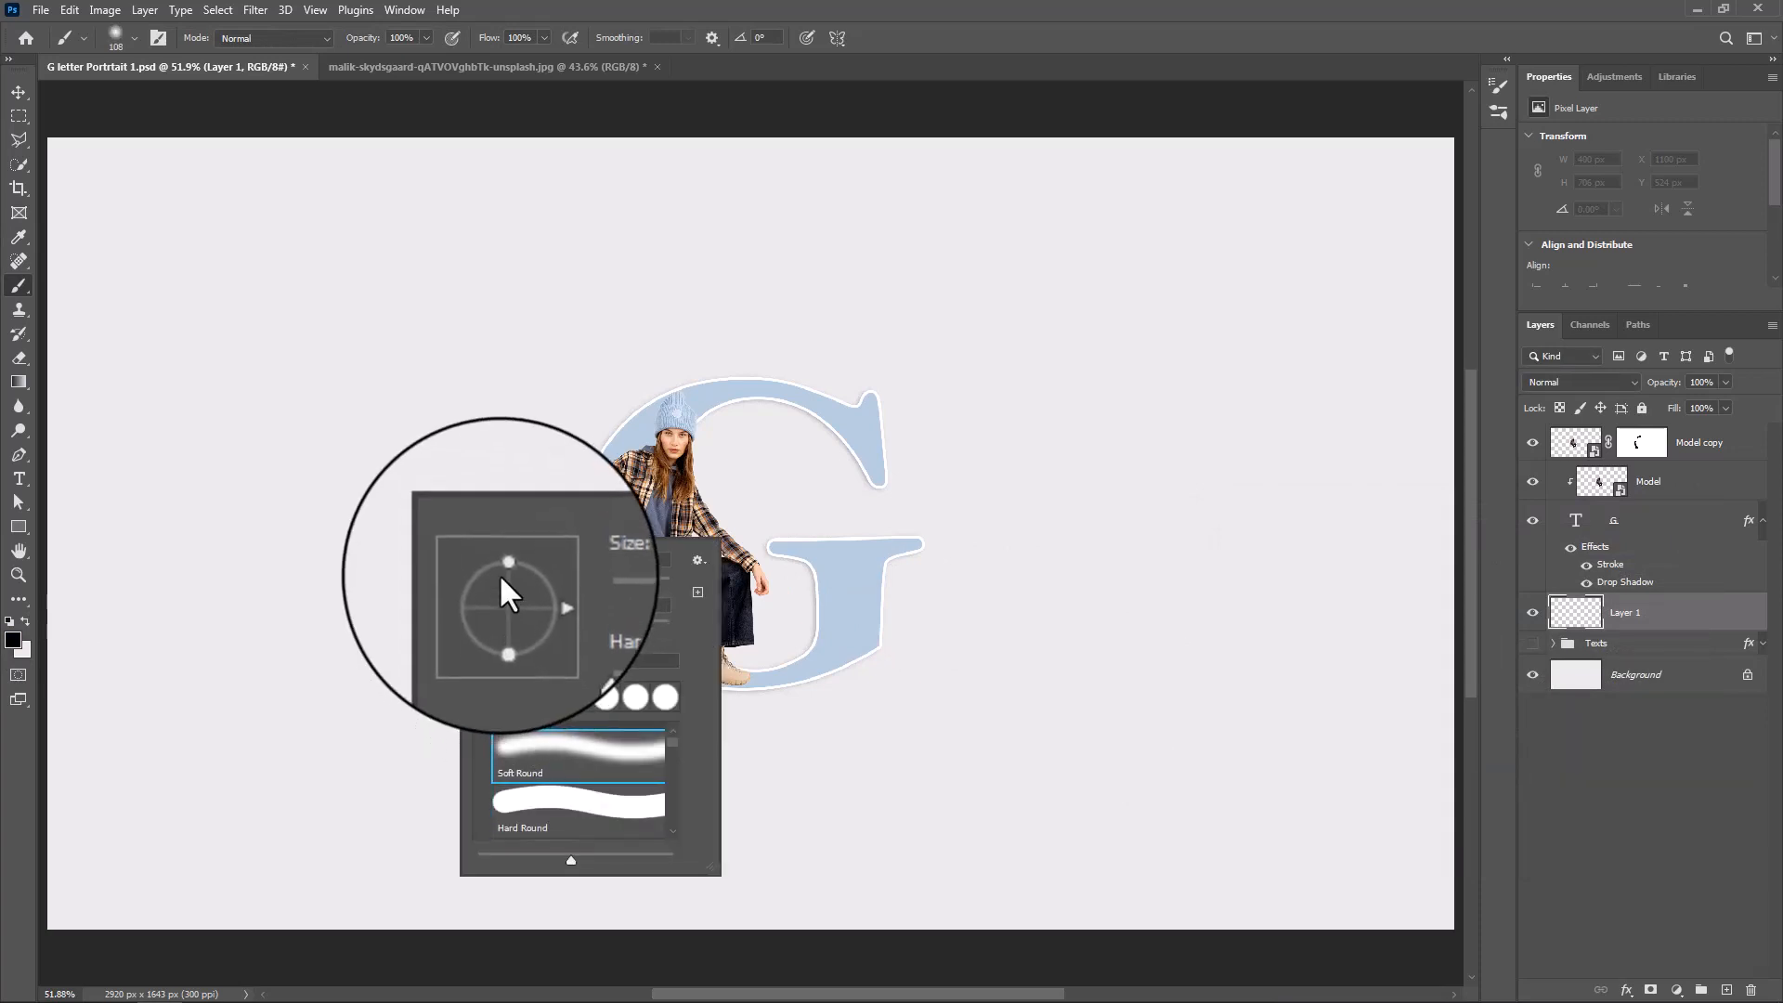
drag(499, 572, 507, 584)
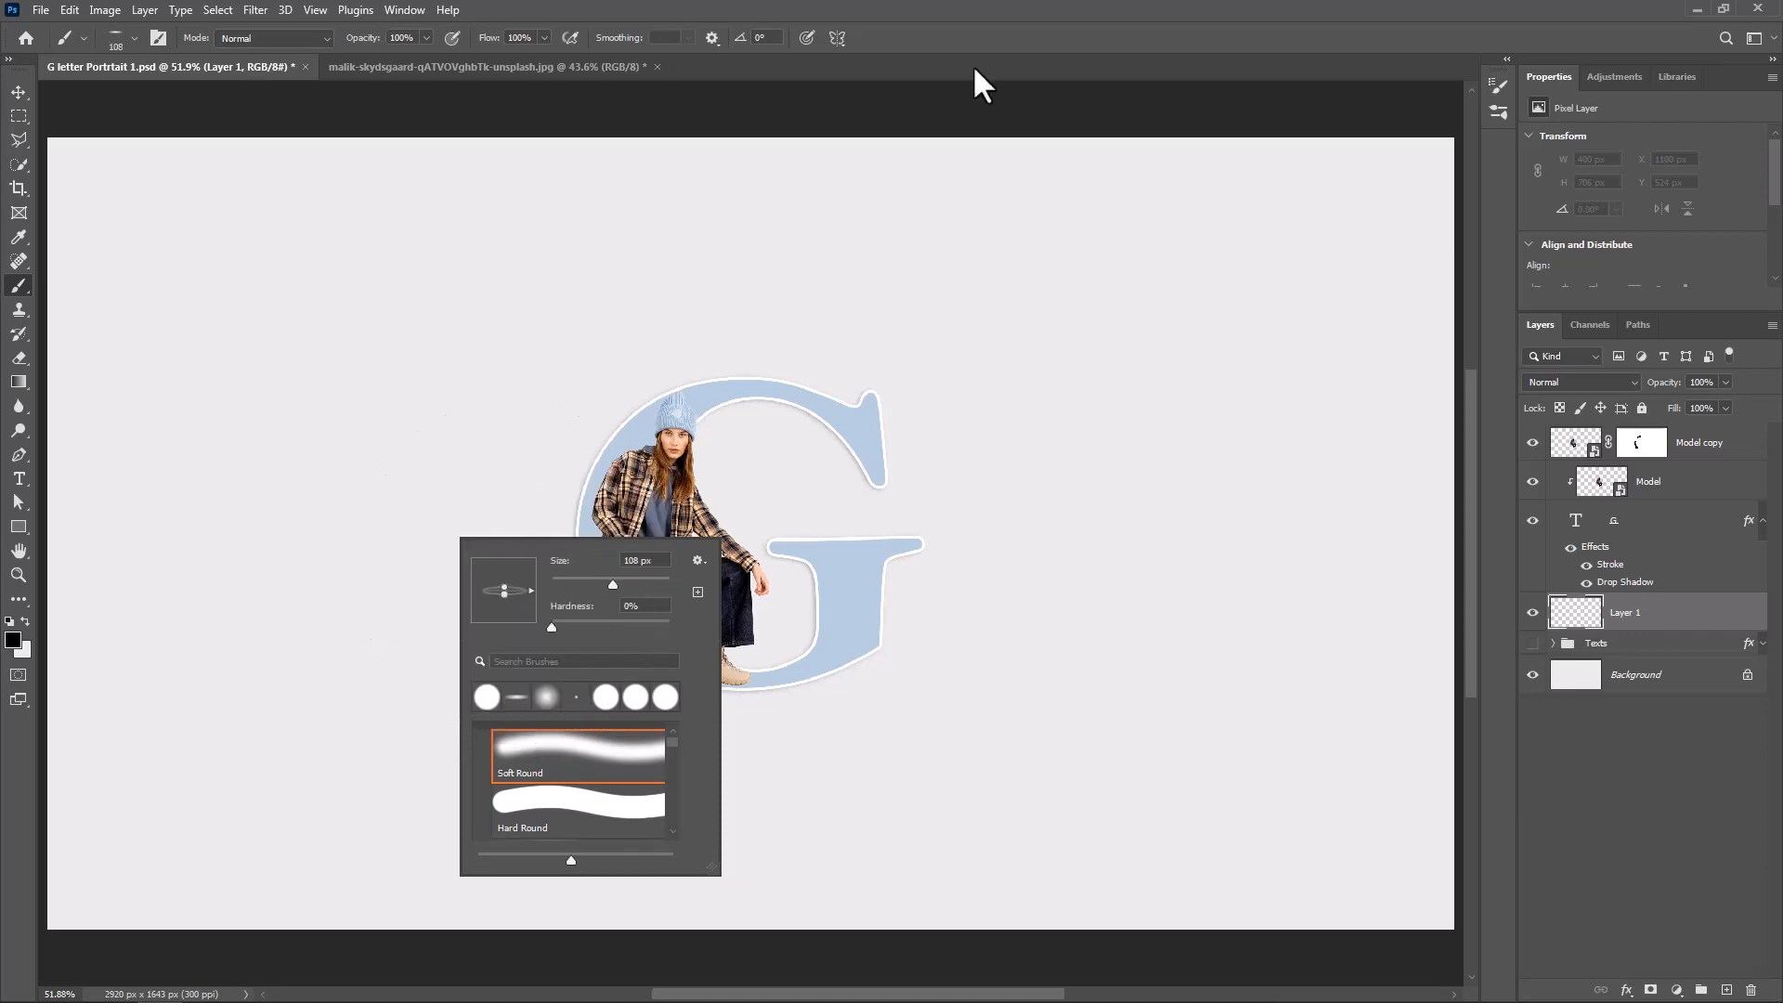
click(1034, 27)
Dab a soft black contact shadow beneath the woman's lowest shoe and reduce the shadow layer's fill
click(703, 729)
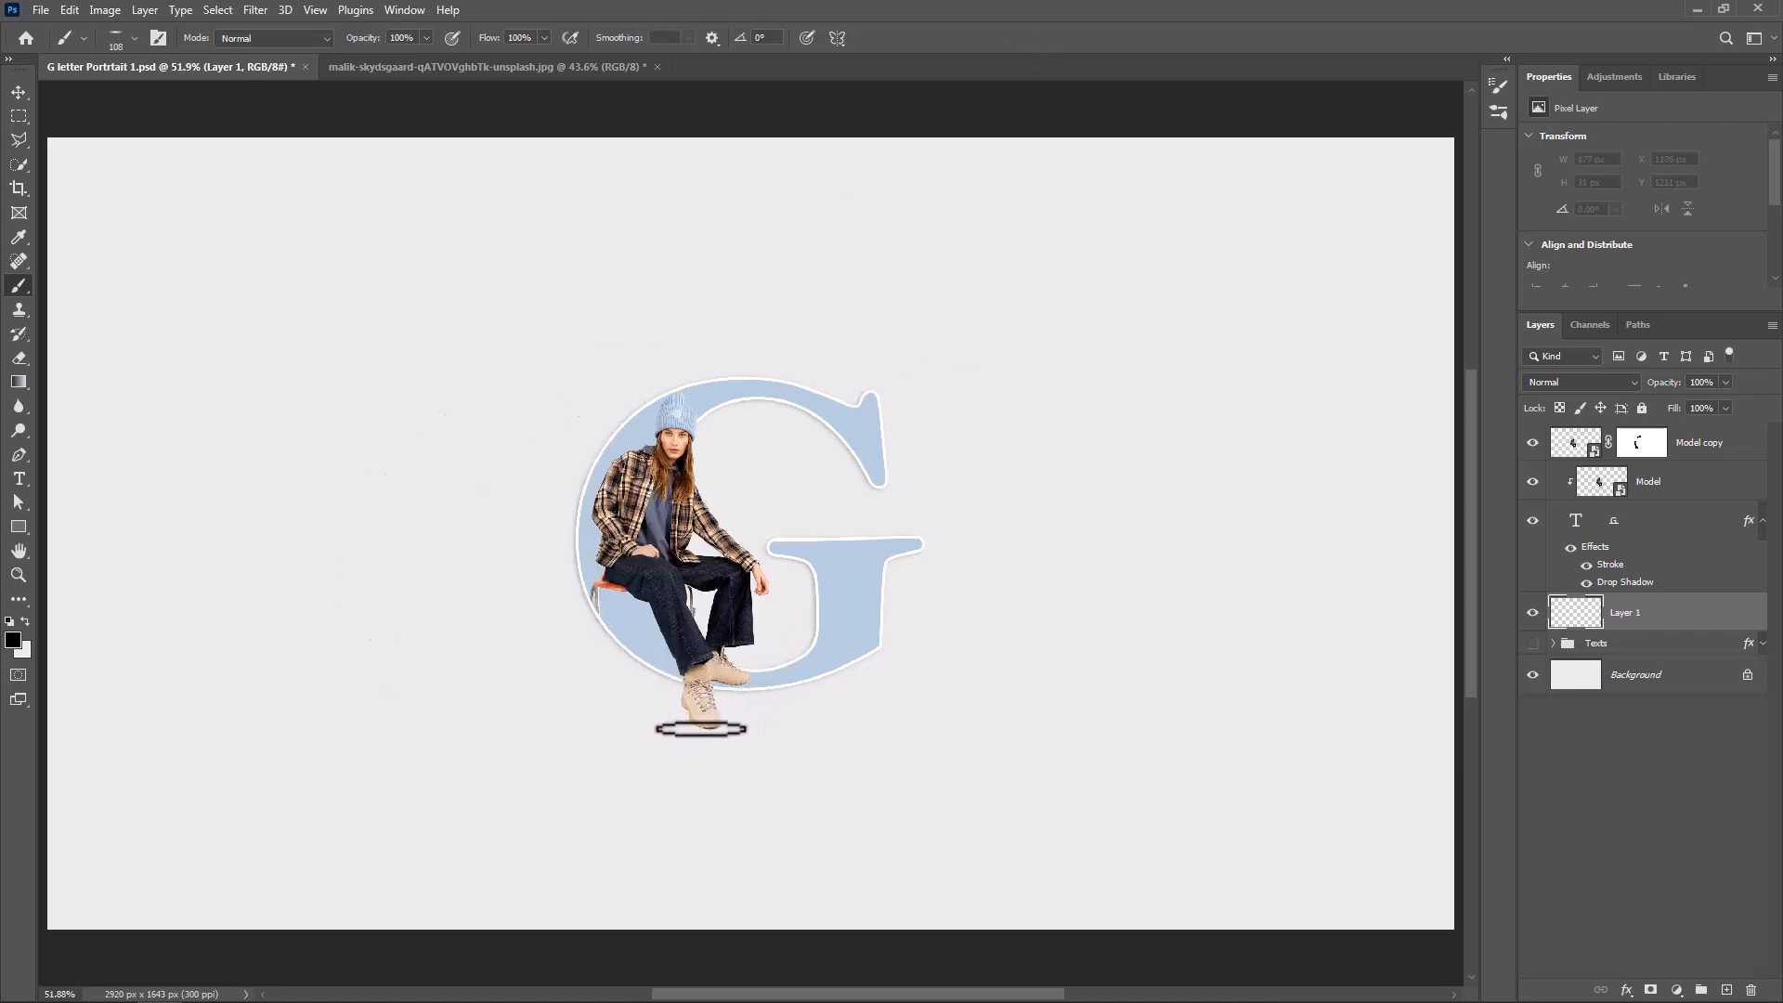
click(701, 726)
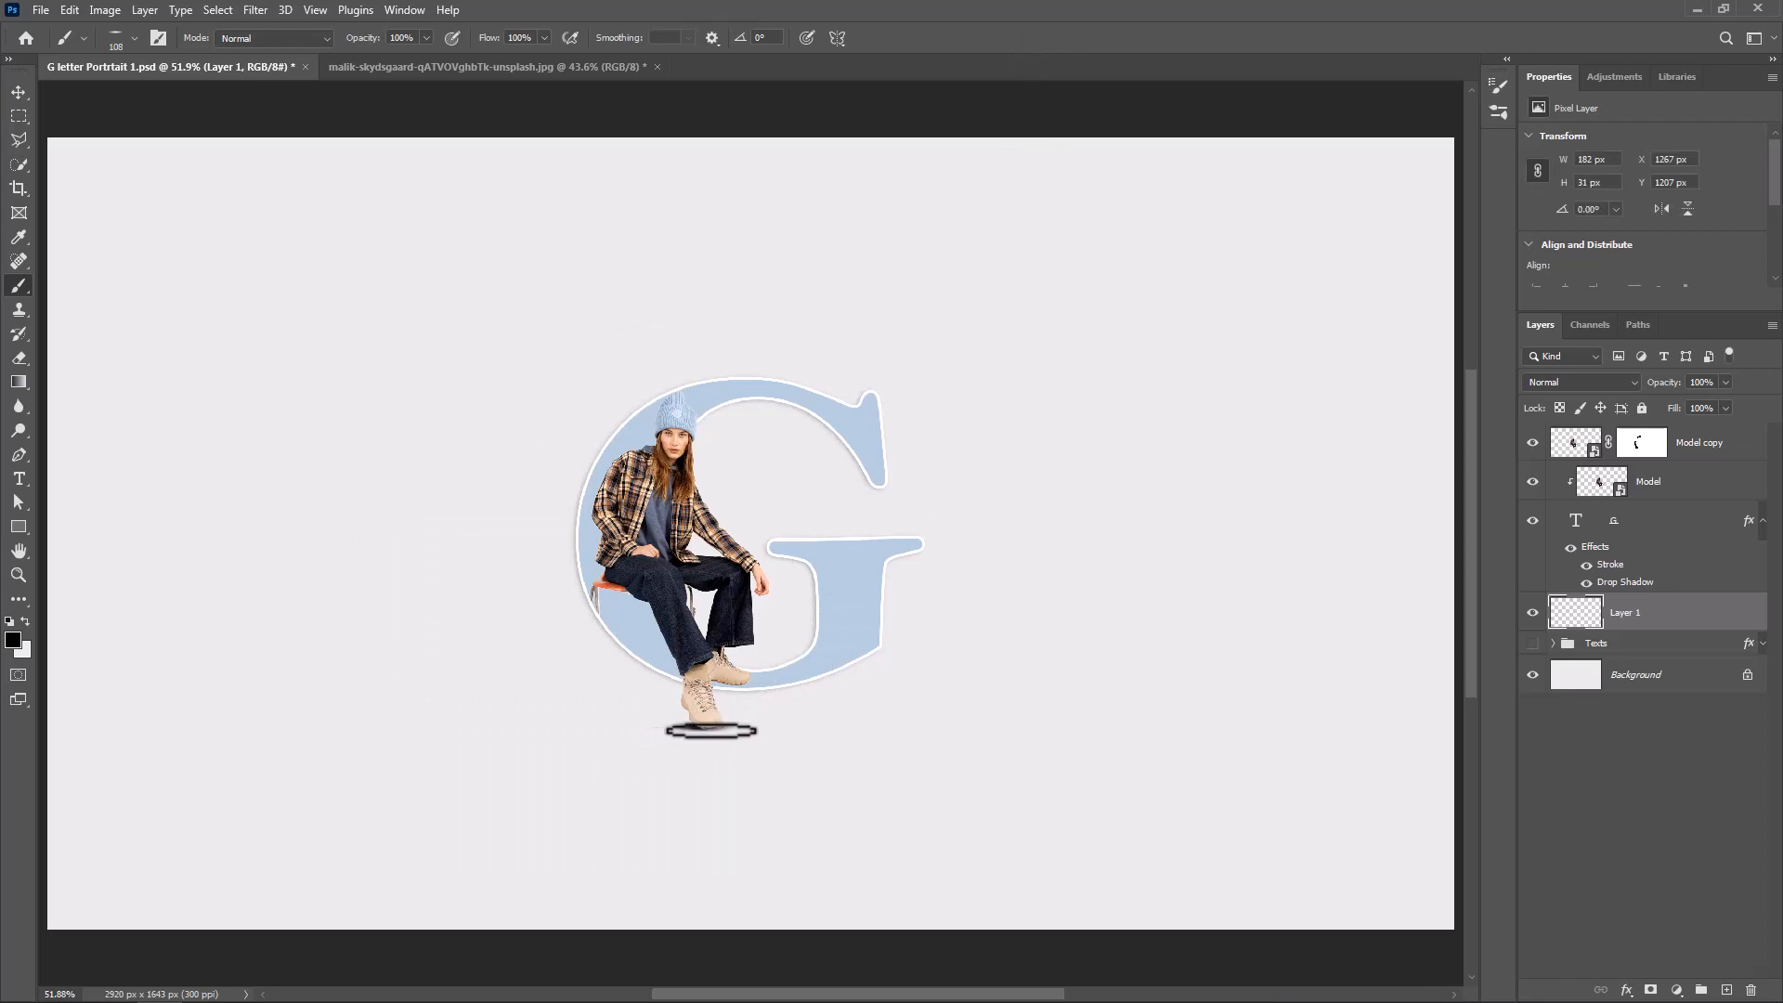
drag(1679, 408, 1631, 415)
Add a gradient fill layer directly above the Texts group using the Foreground to Background preset from the Basics set
click(1669, 646)
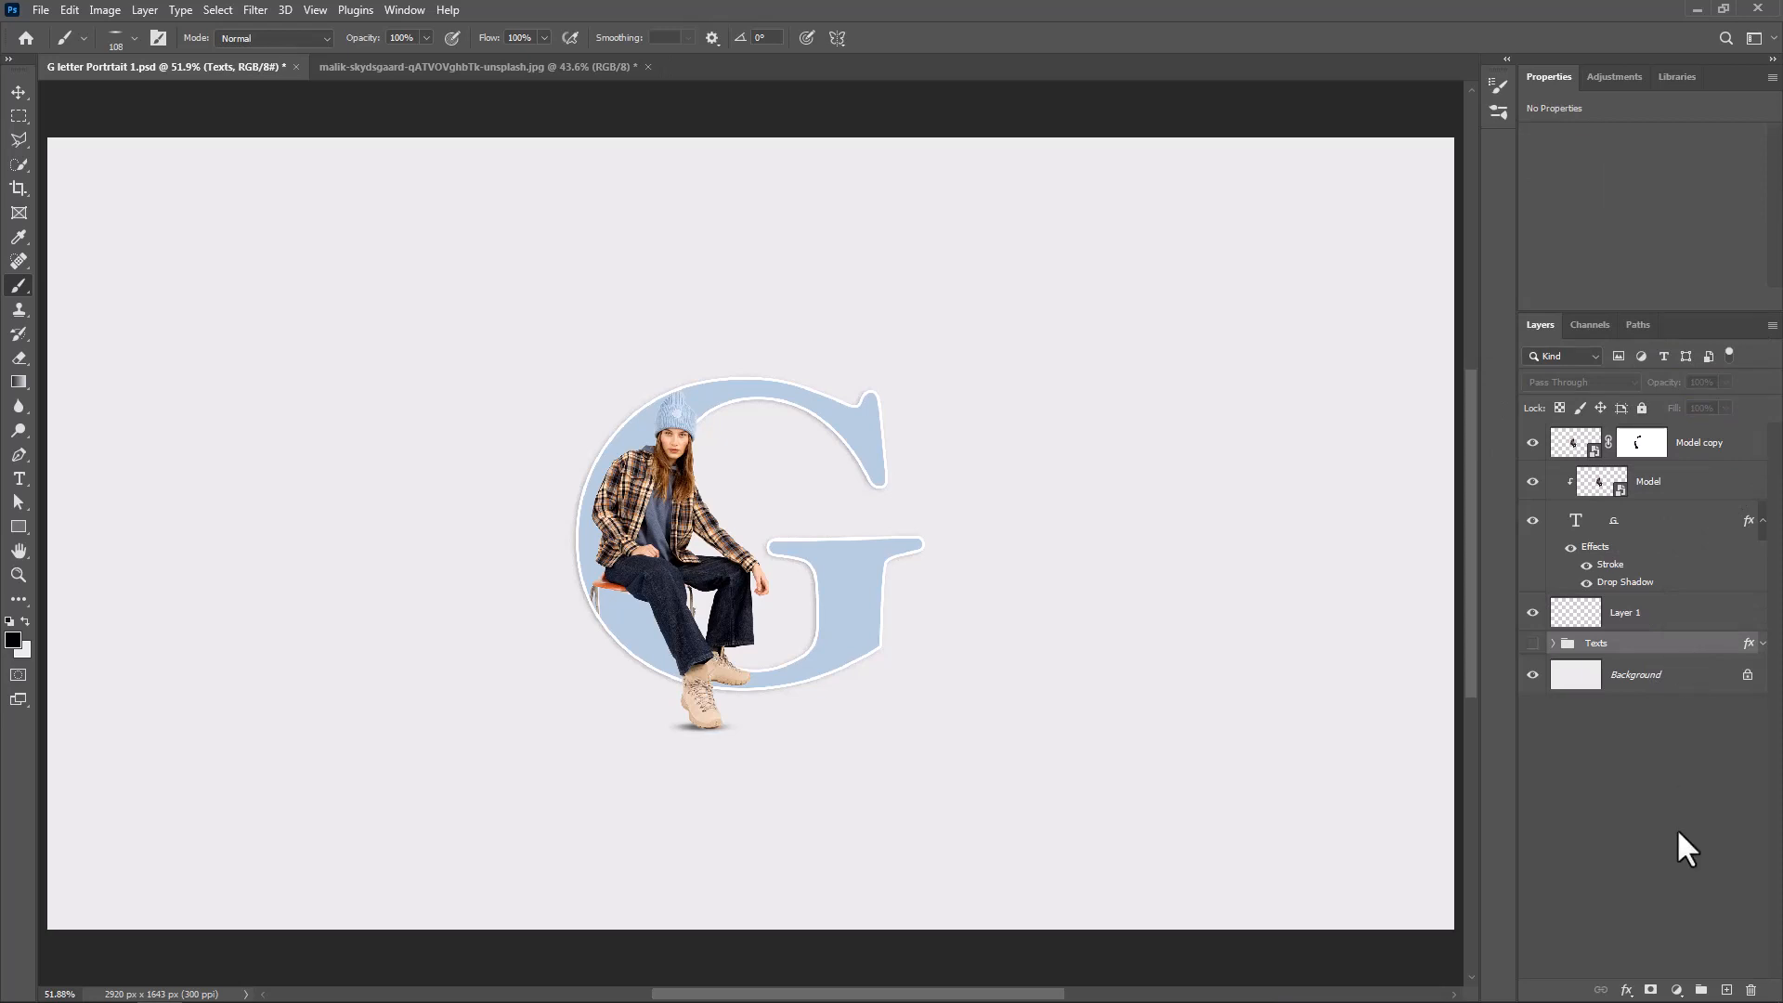
click(1677, 990)
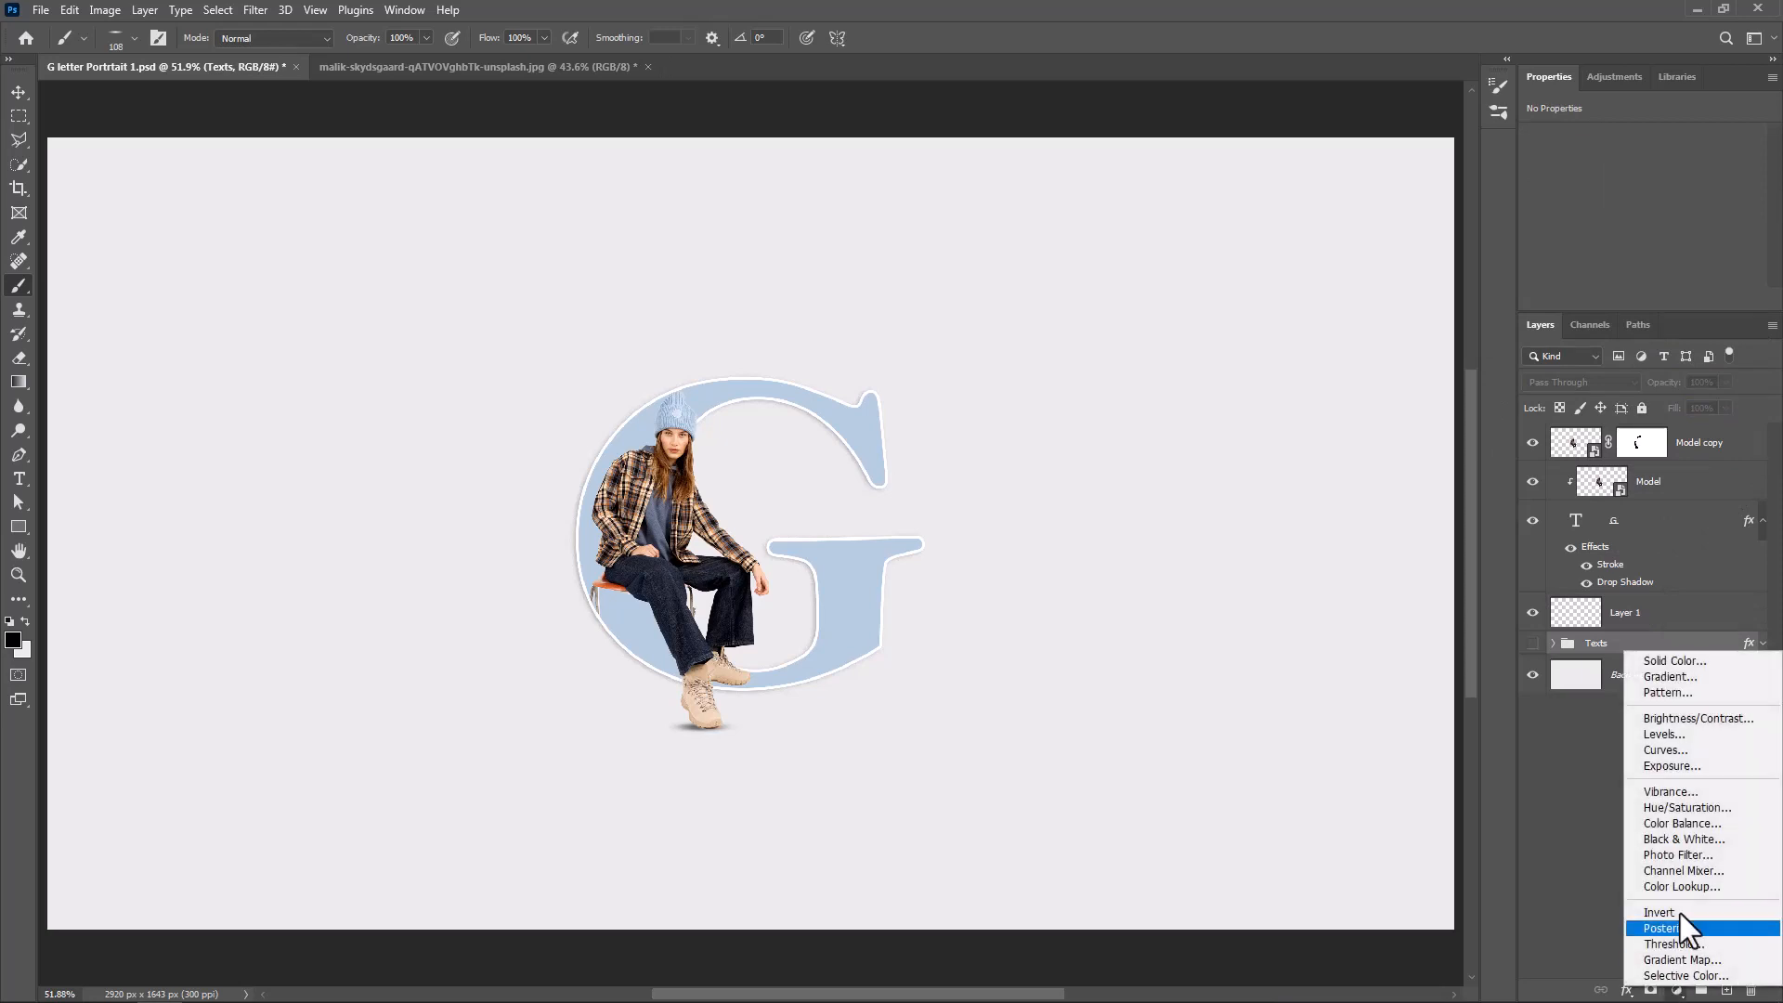
click(1681, 682)
click(1396, 251)
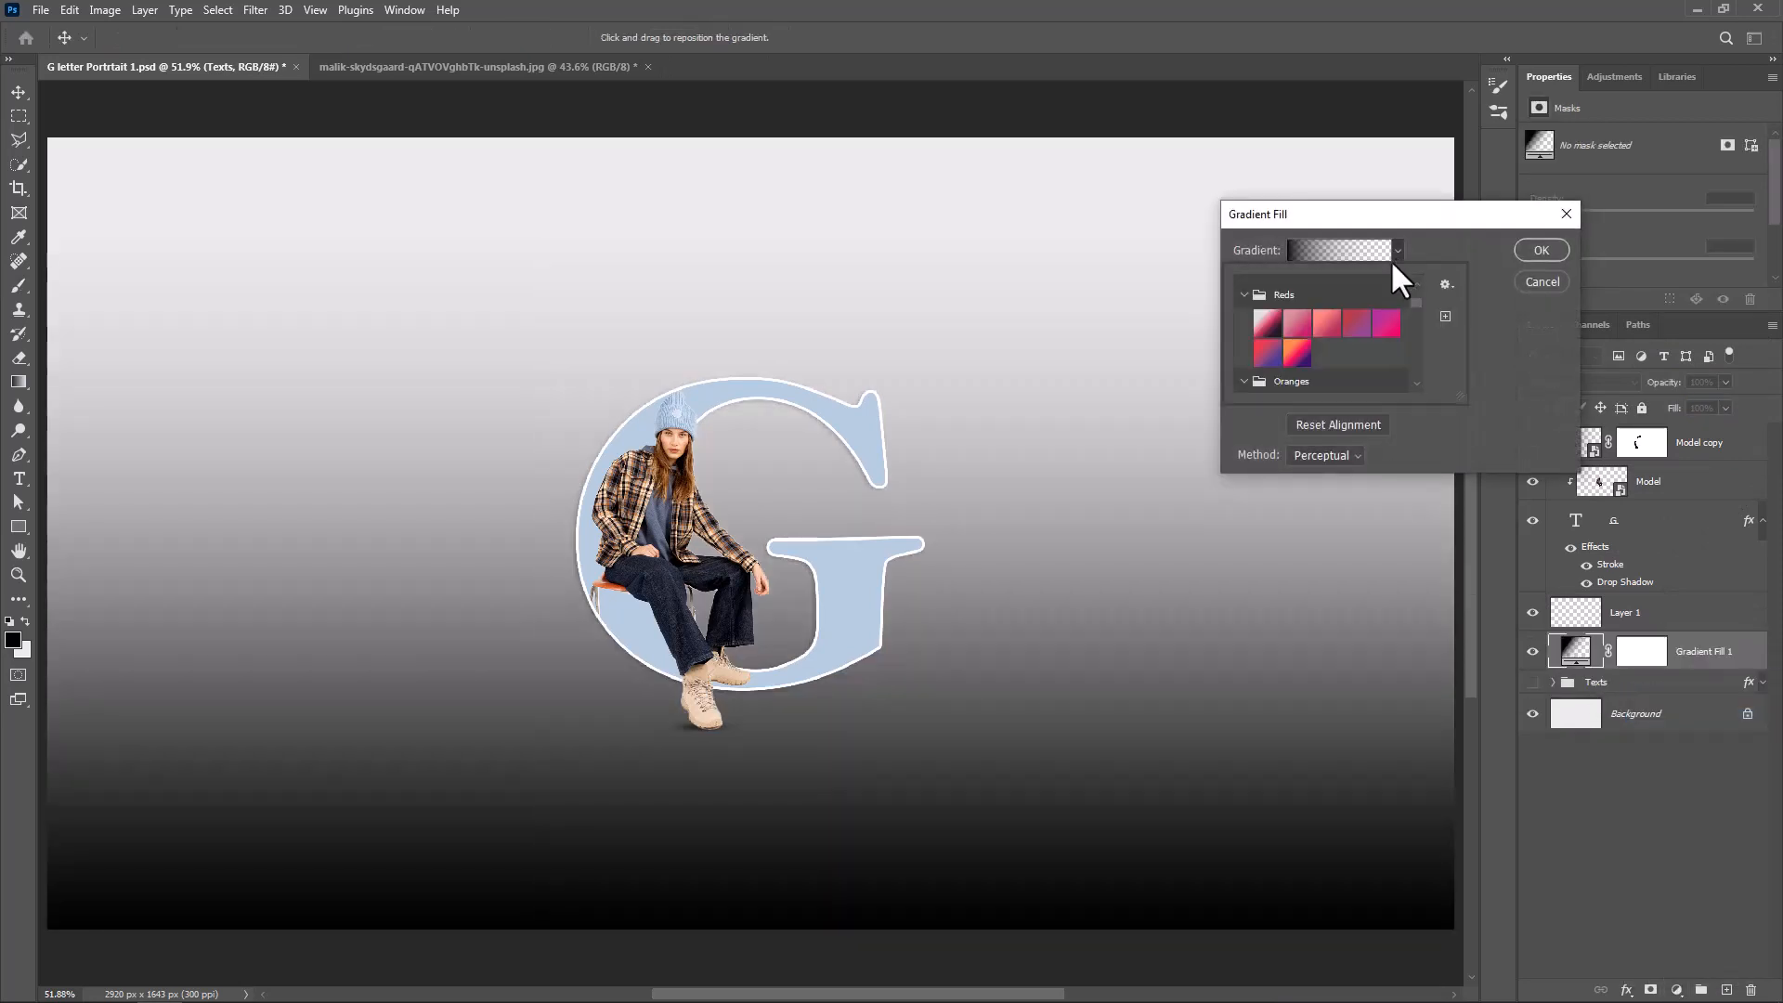
click(1256, 297)
scroll(1259, 306, up, 5)
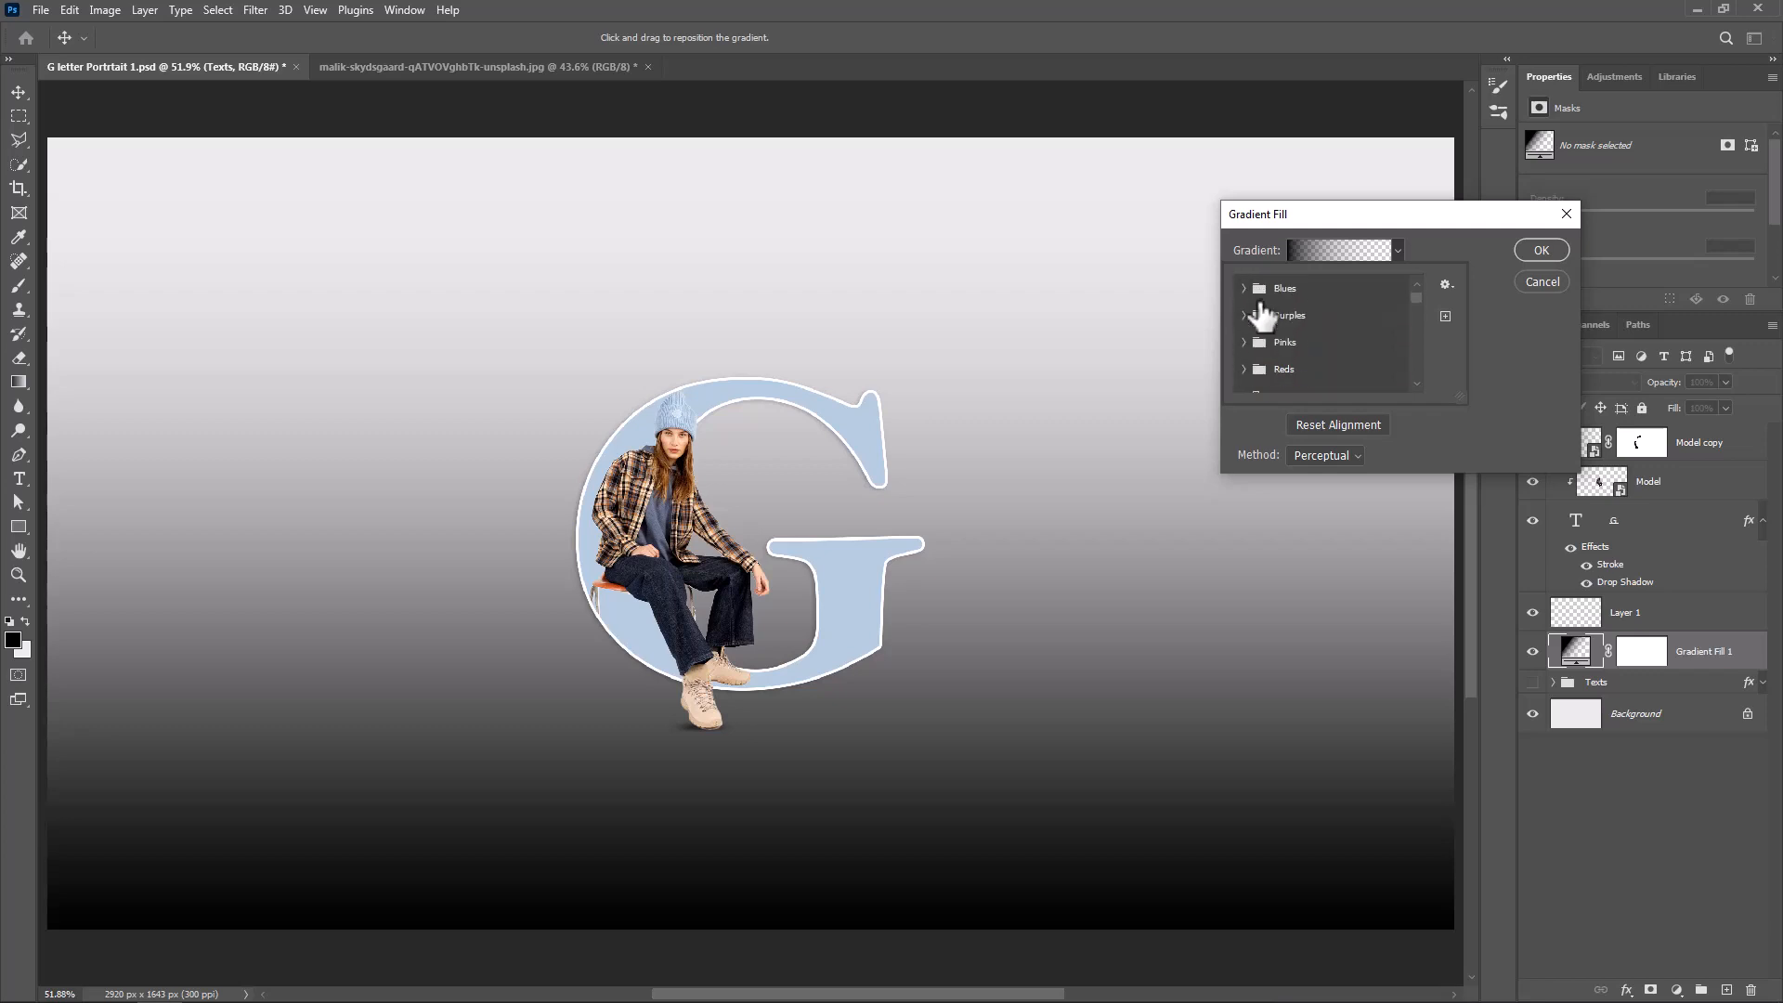
click(1245, 288)
click(1254, 310)
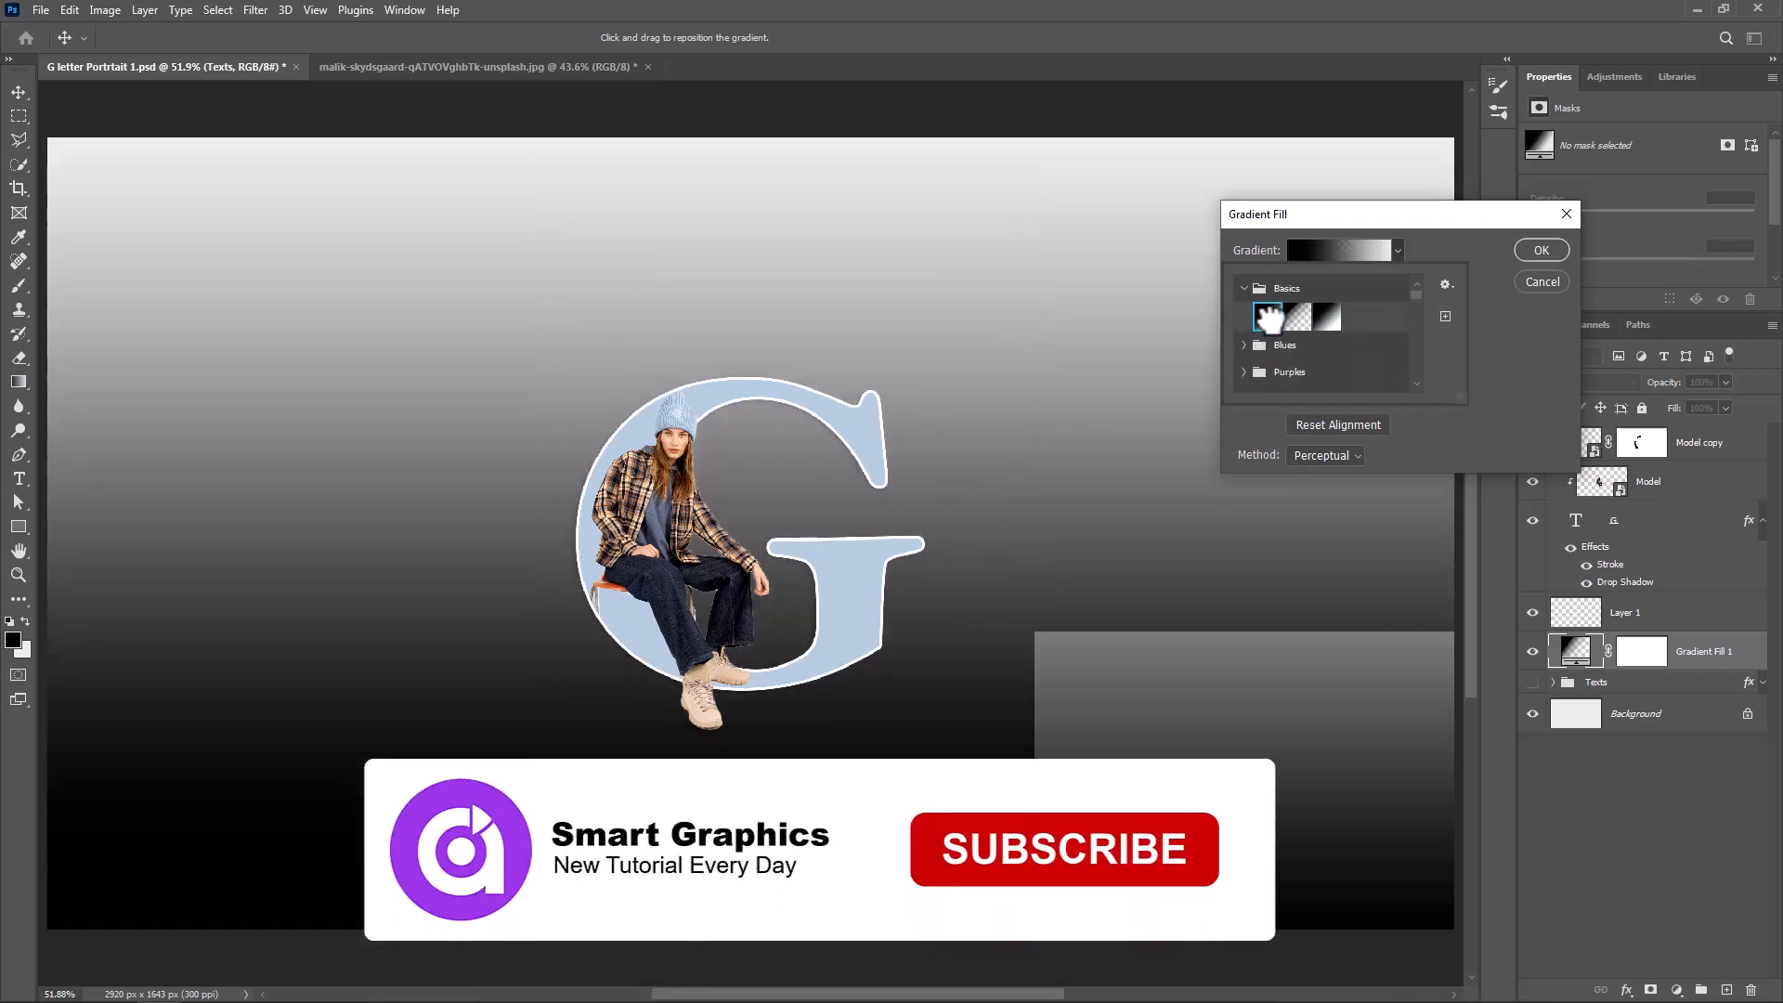
Recolor the gradient's black stop by sampling the letter's light blue and shifting it to a deeper, more saturated blue
click(1361, 254)
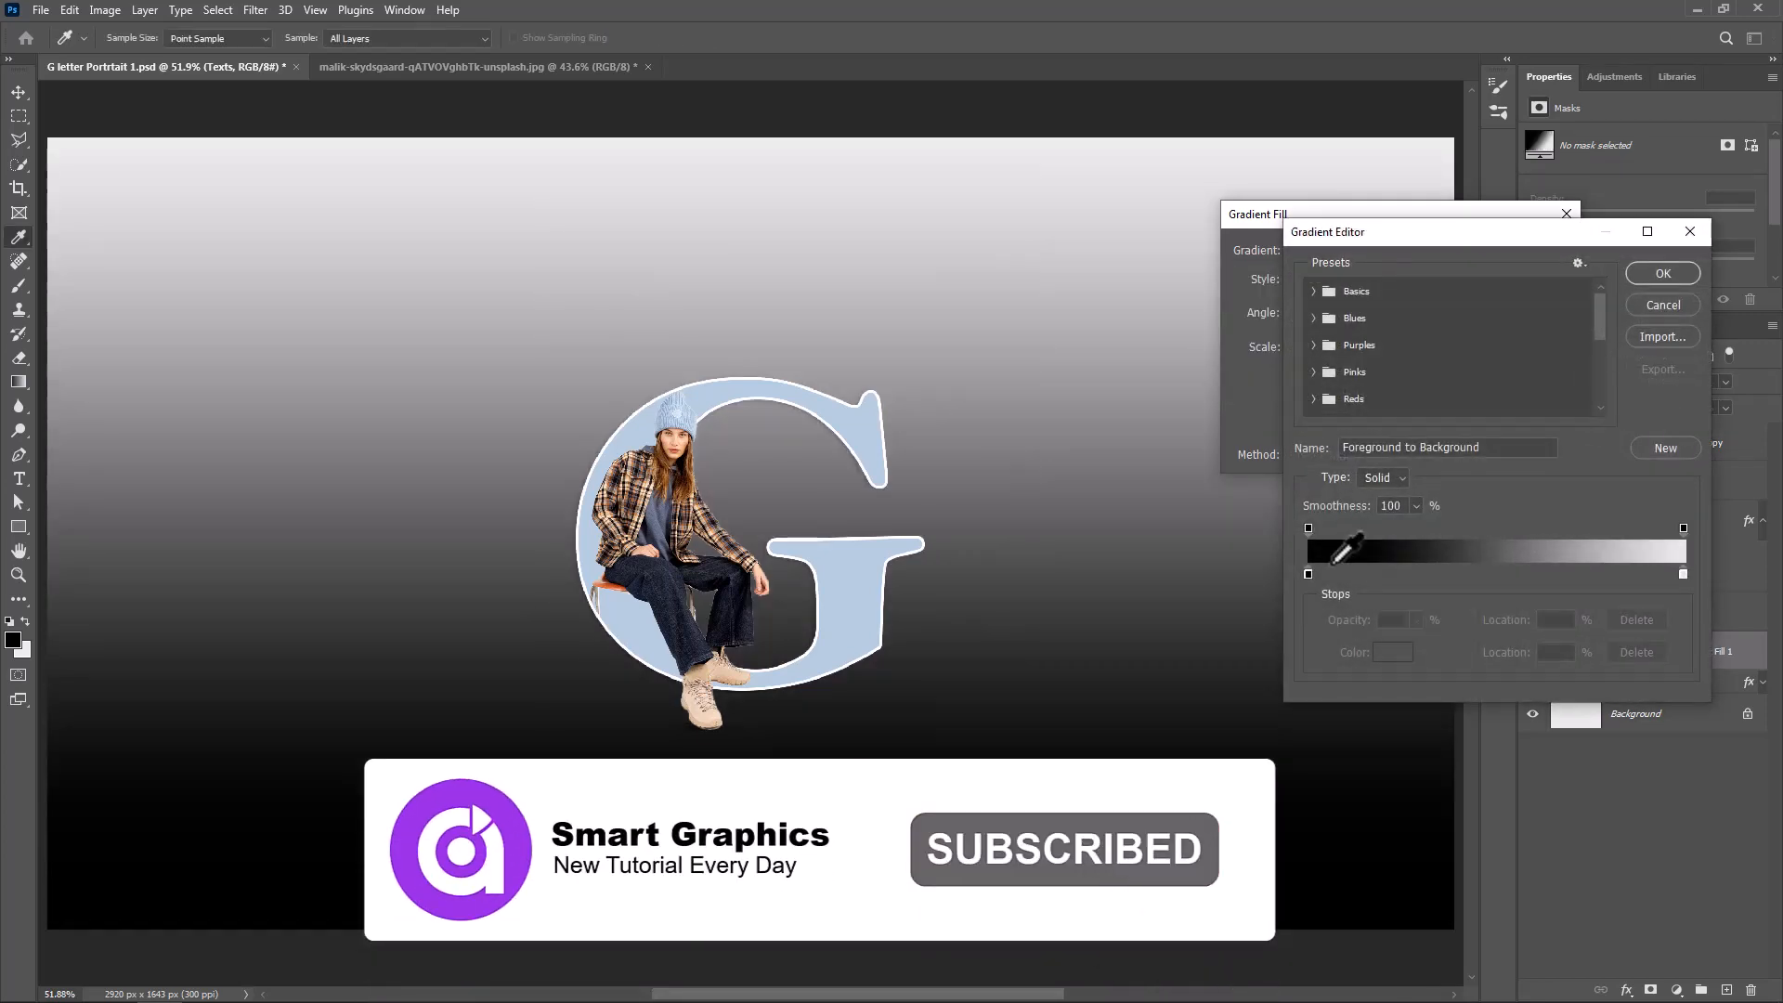
click(1309, 575)
double_click(1309, 576)
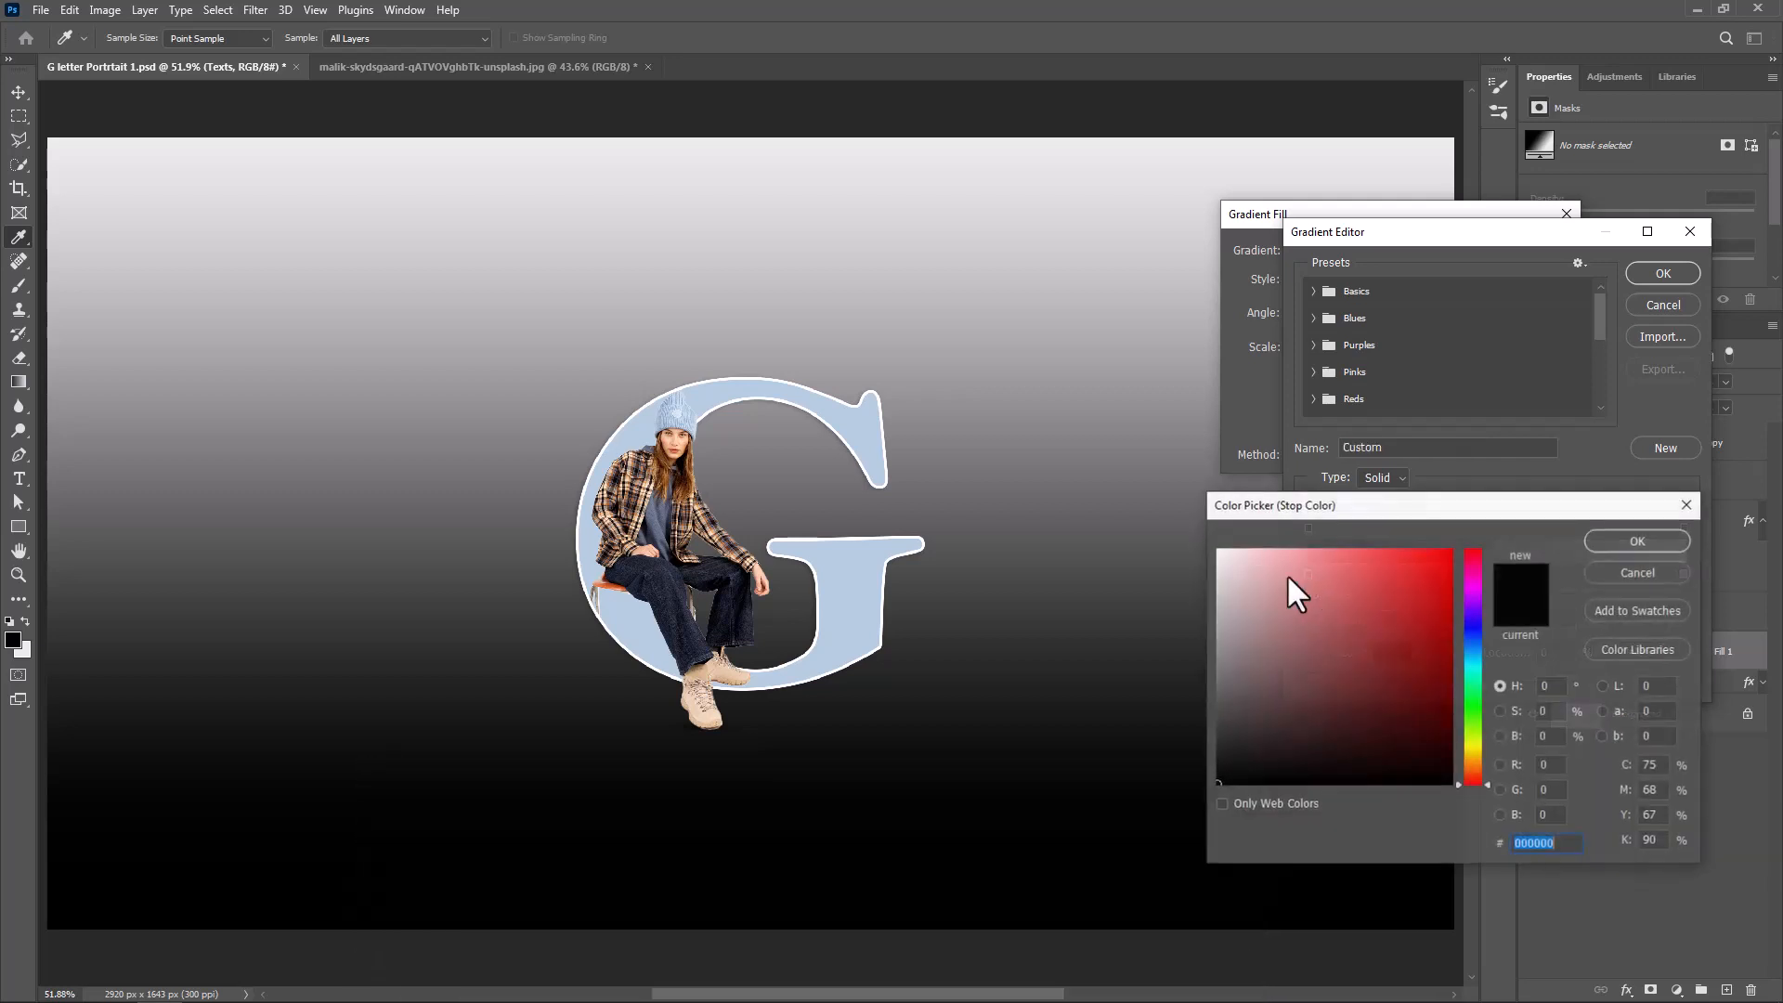
click(853, 599)
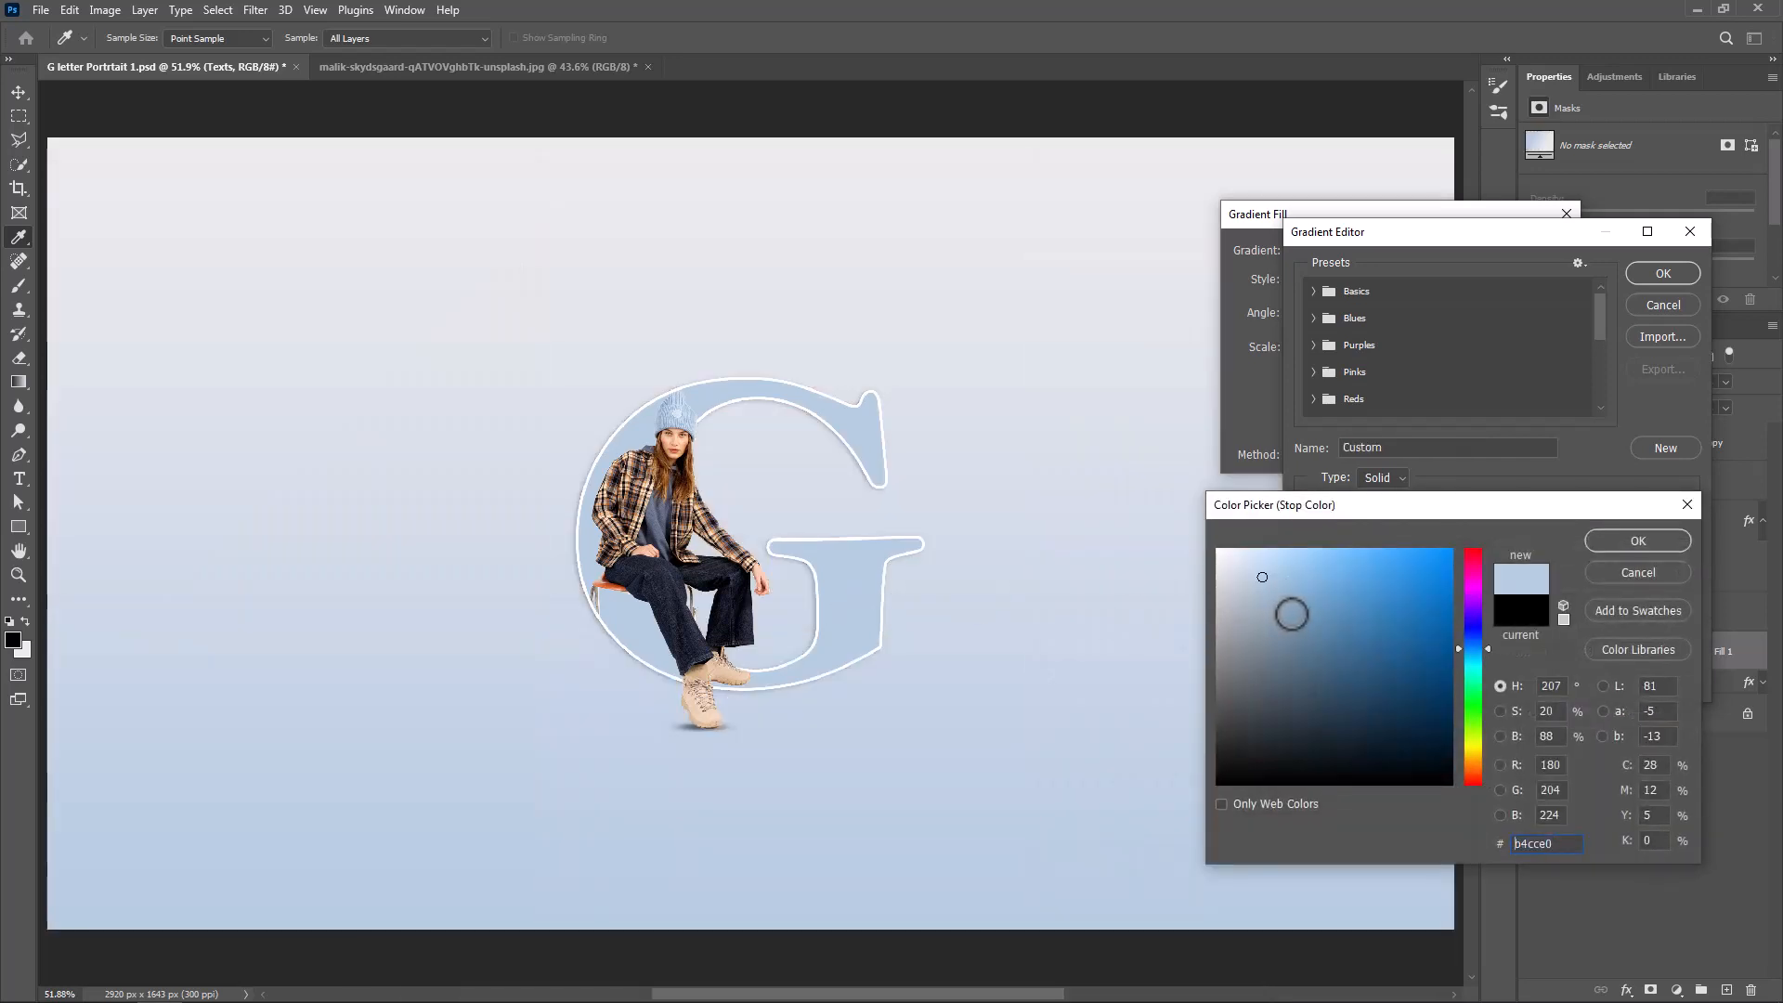
click(1287, 606)
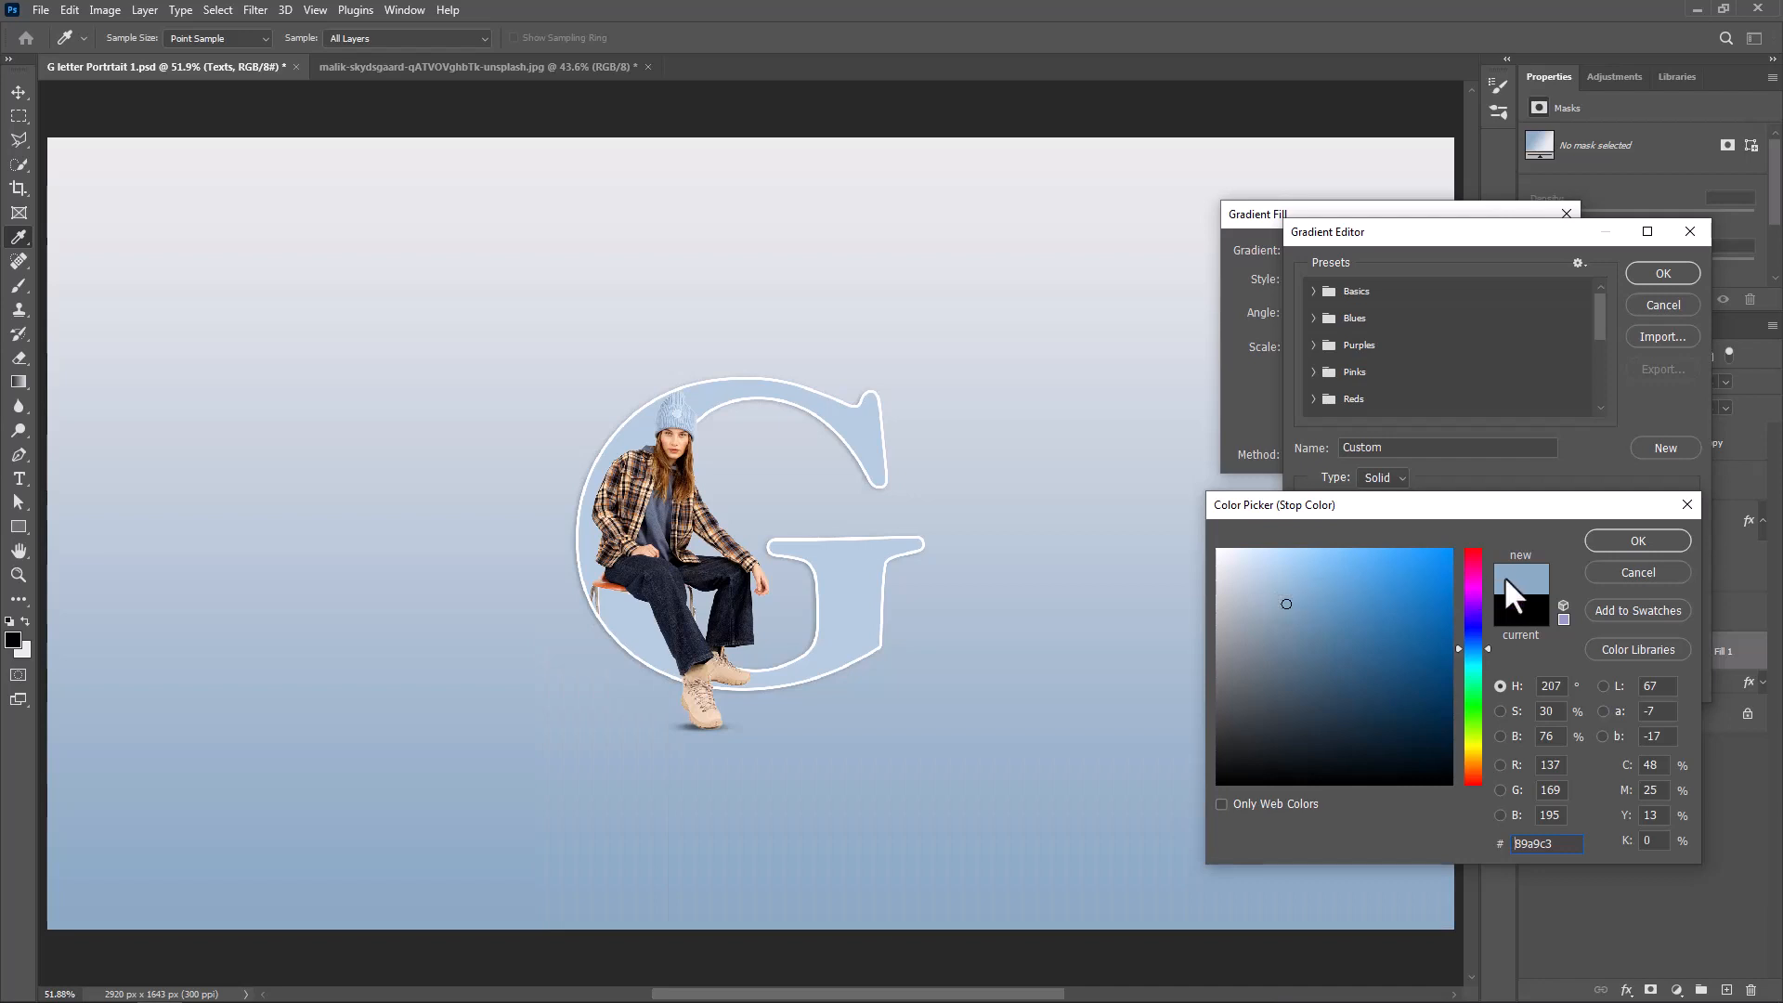
click(1318, 599)
click(1608, 539)
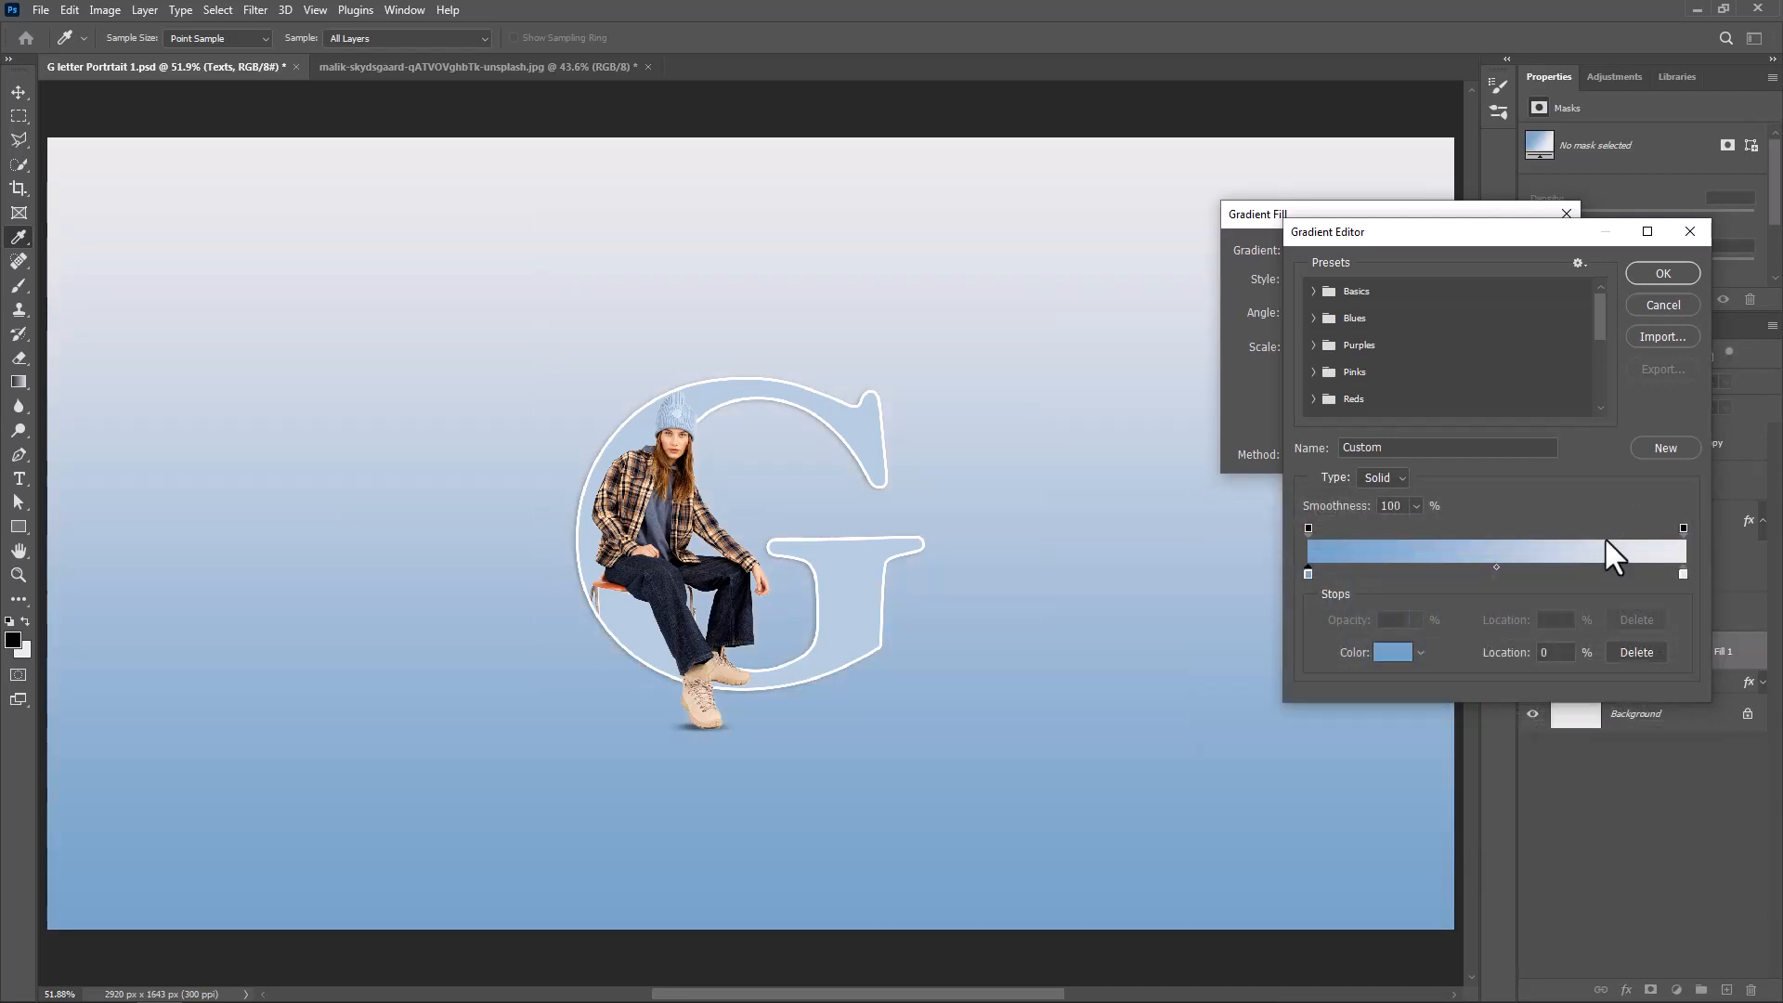
Recolor the gradient's light gray stop with the letter's light blue, brightened slightly, and accept the edited gradient
double_click(1682, 574)
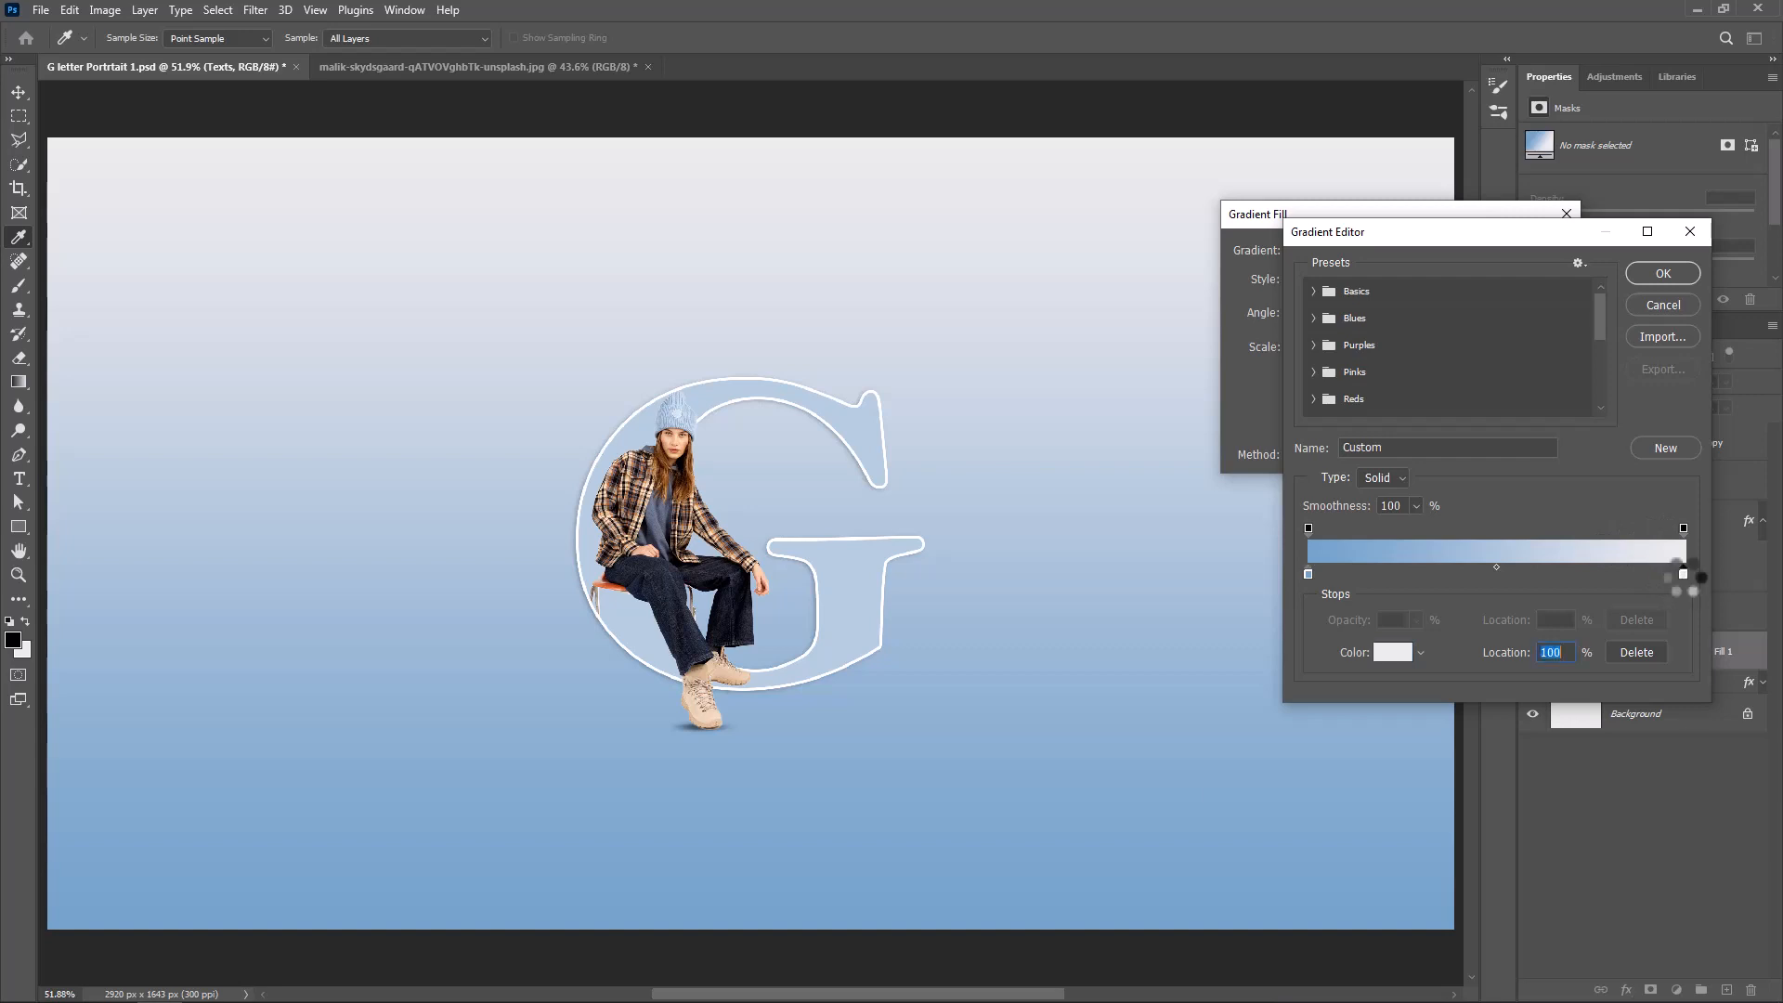
click(870, 590)
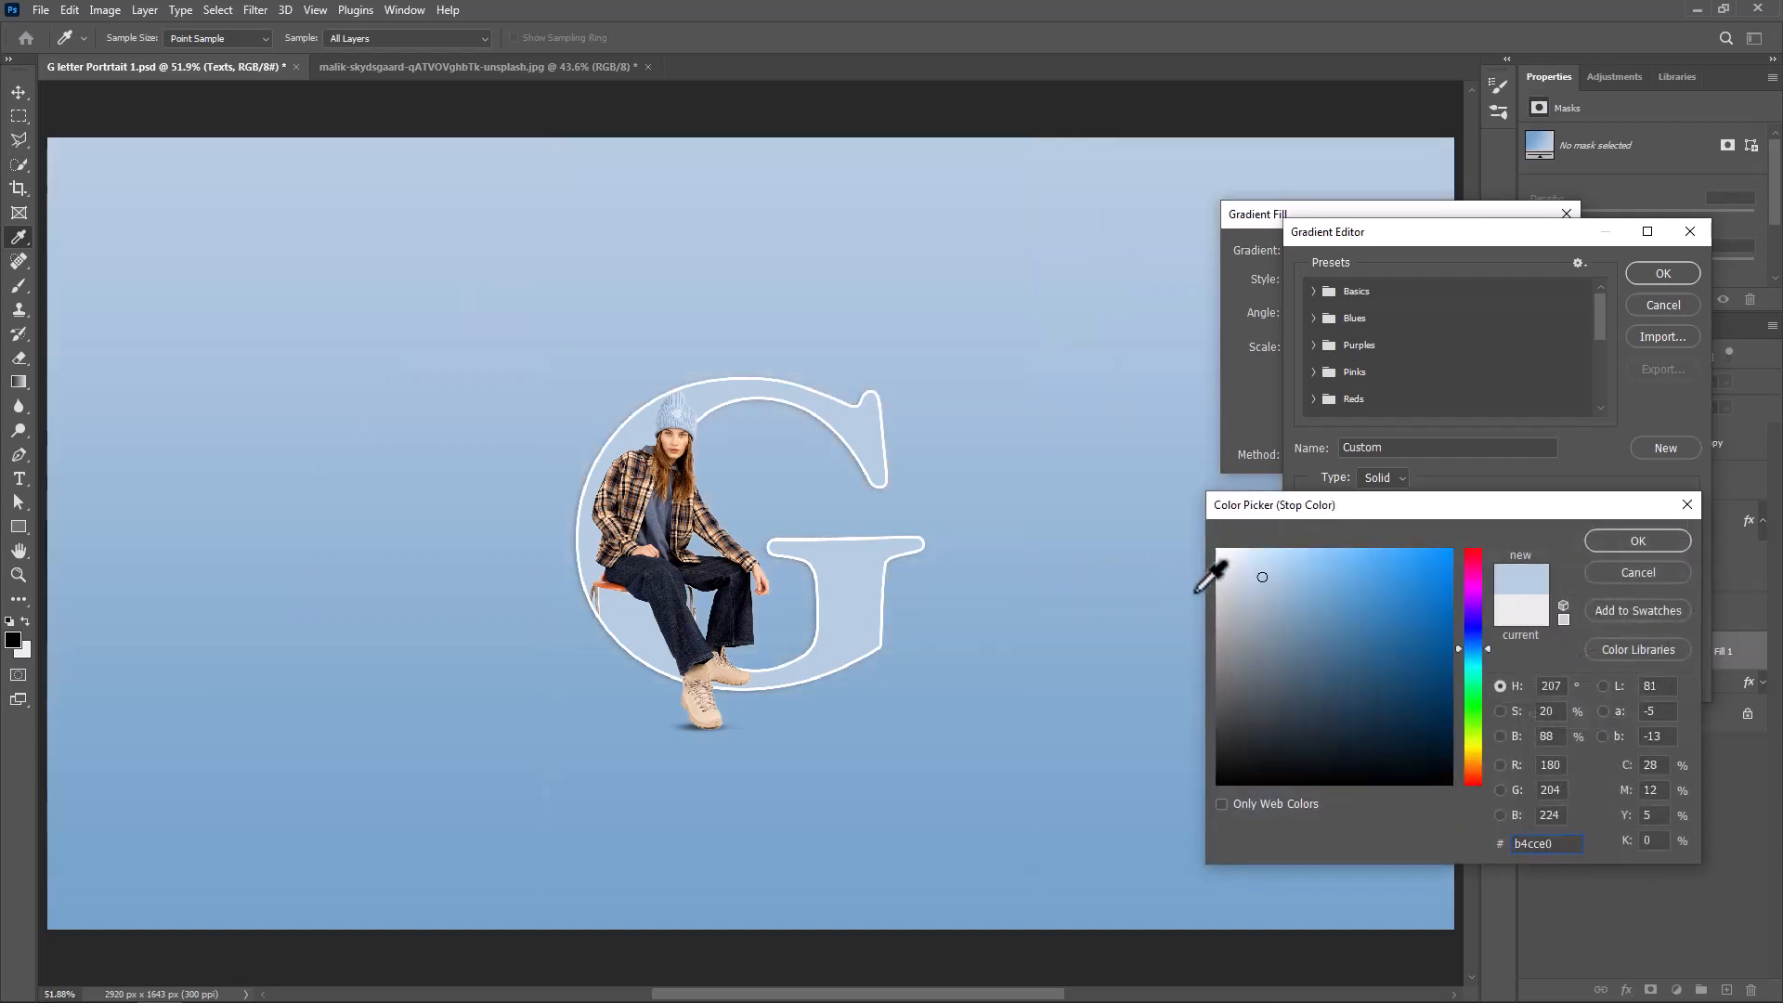
click(1265, 574)
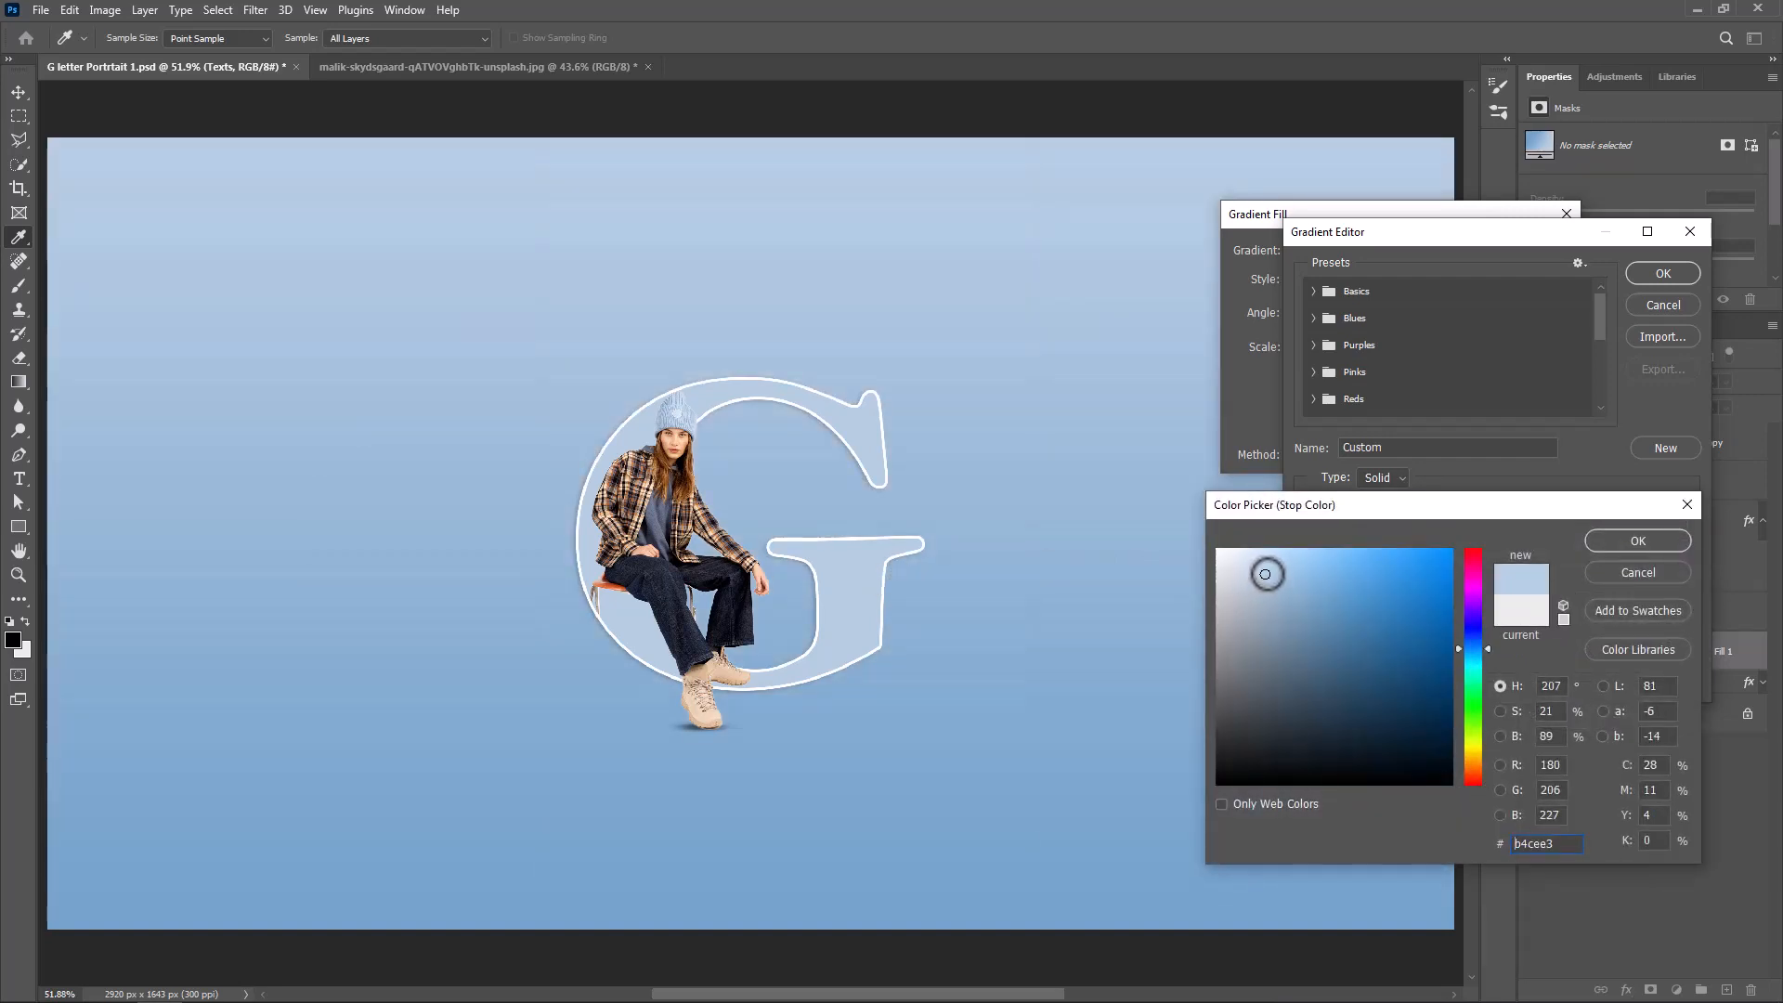
drag(1265, 574, 1264, 570)
click(1626, 544)
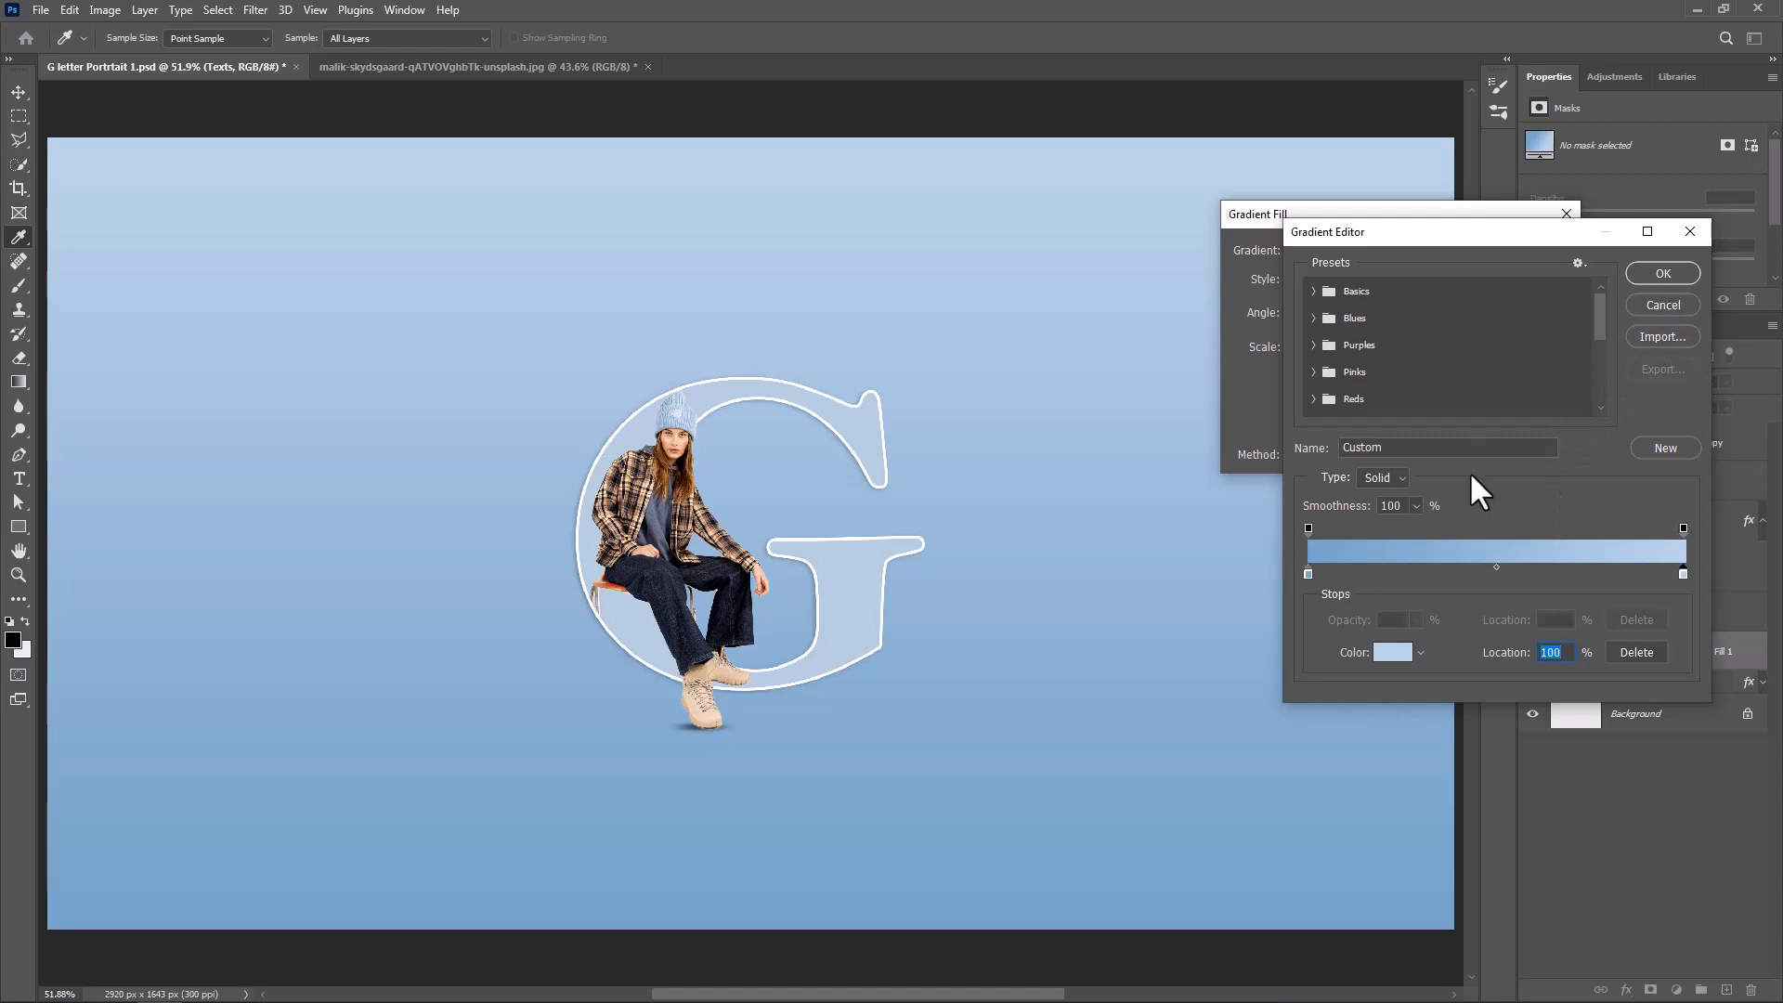
click(1660, 273)
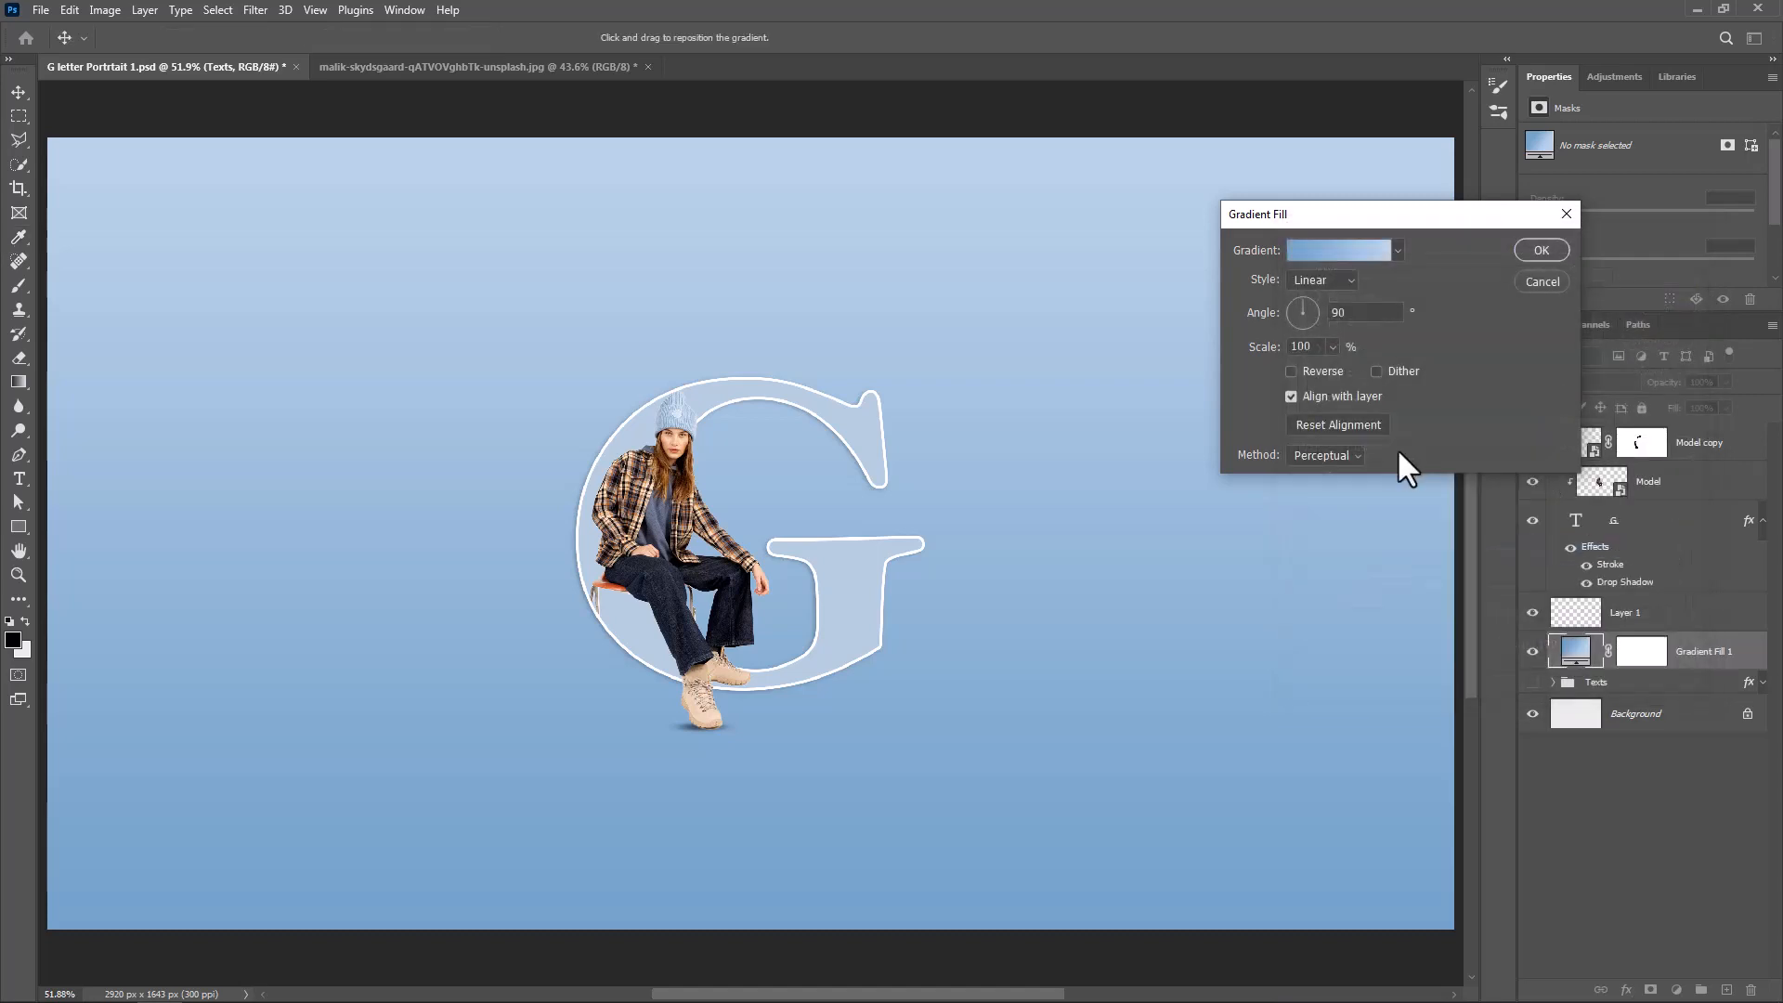
Reverse the gradient fill, set its style to Radial and its scale to 206%, and apply it
click(1315, 370)
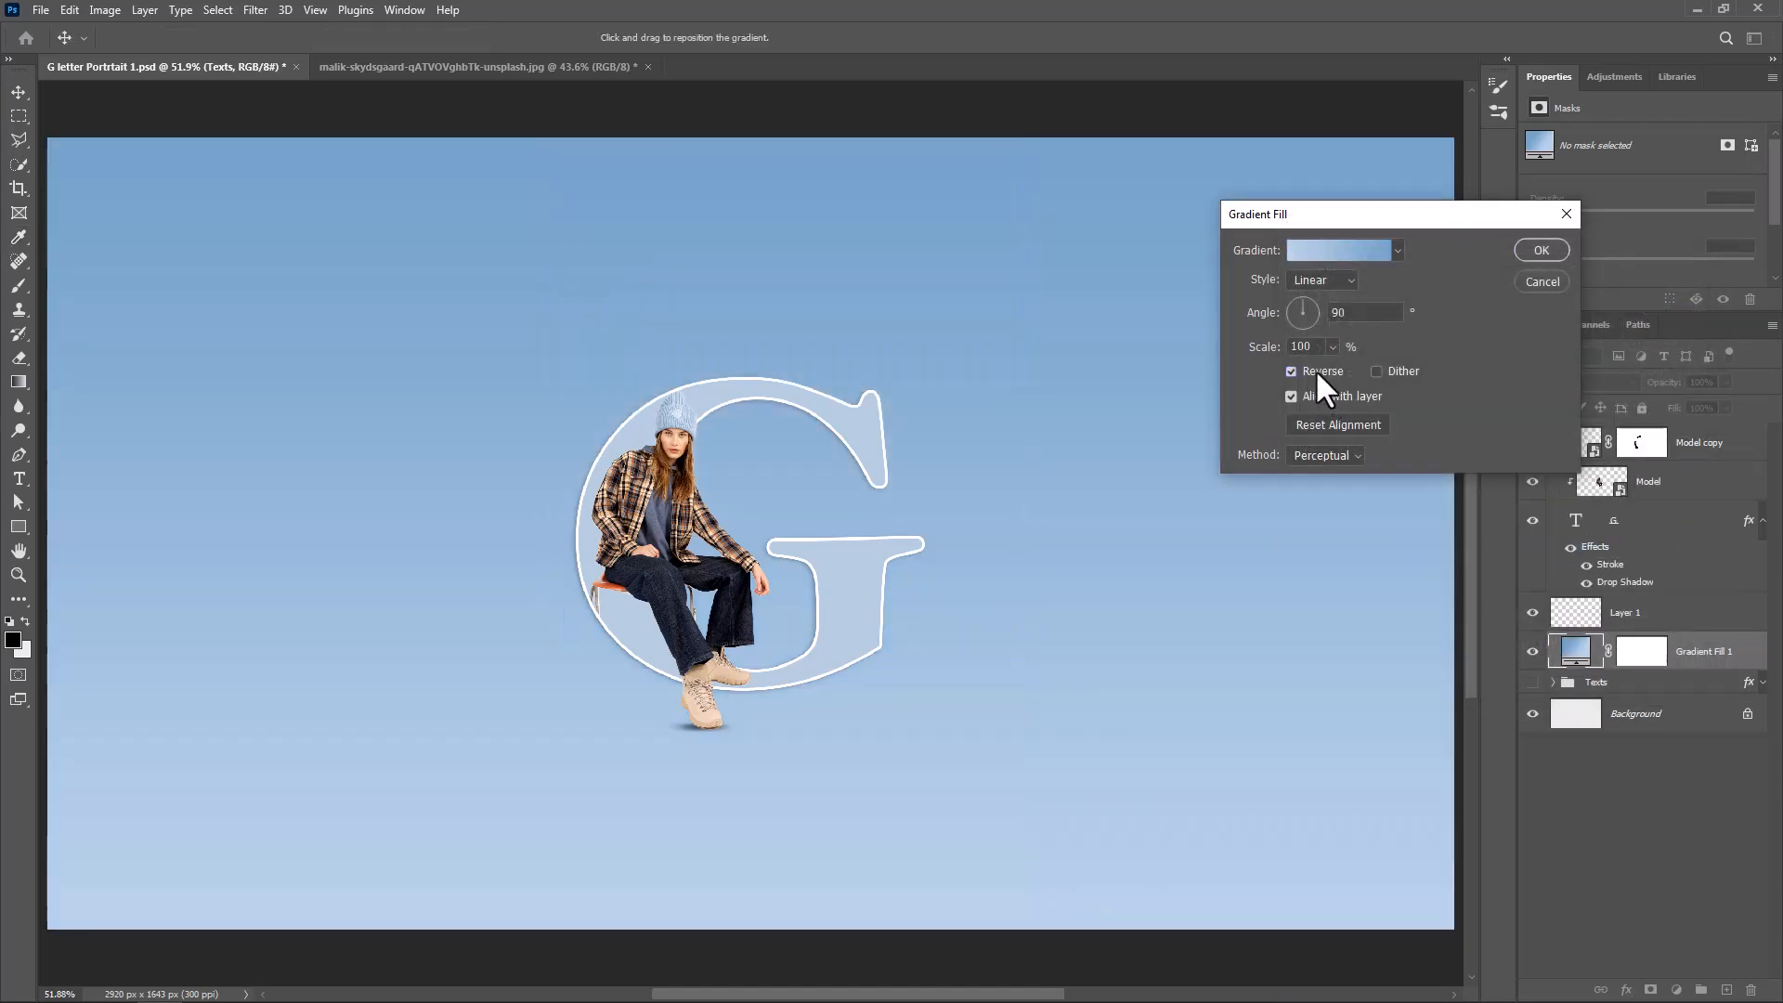
click(1324, 281)
click(1322, 314)
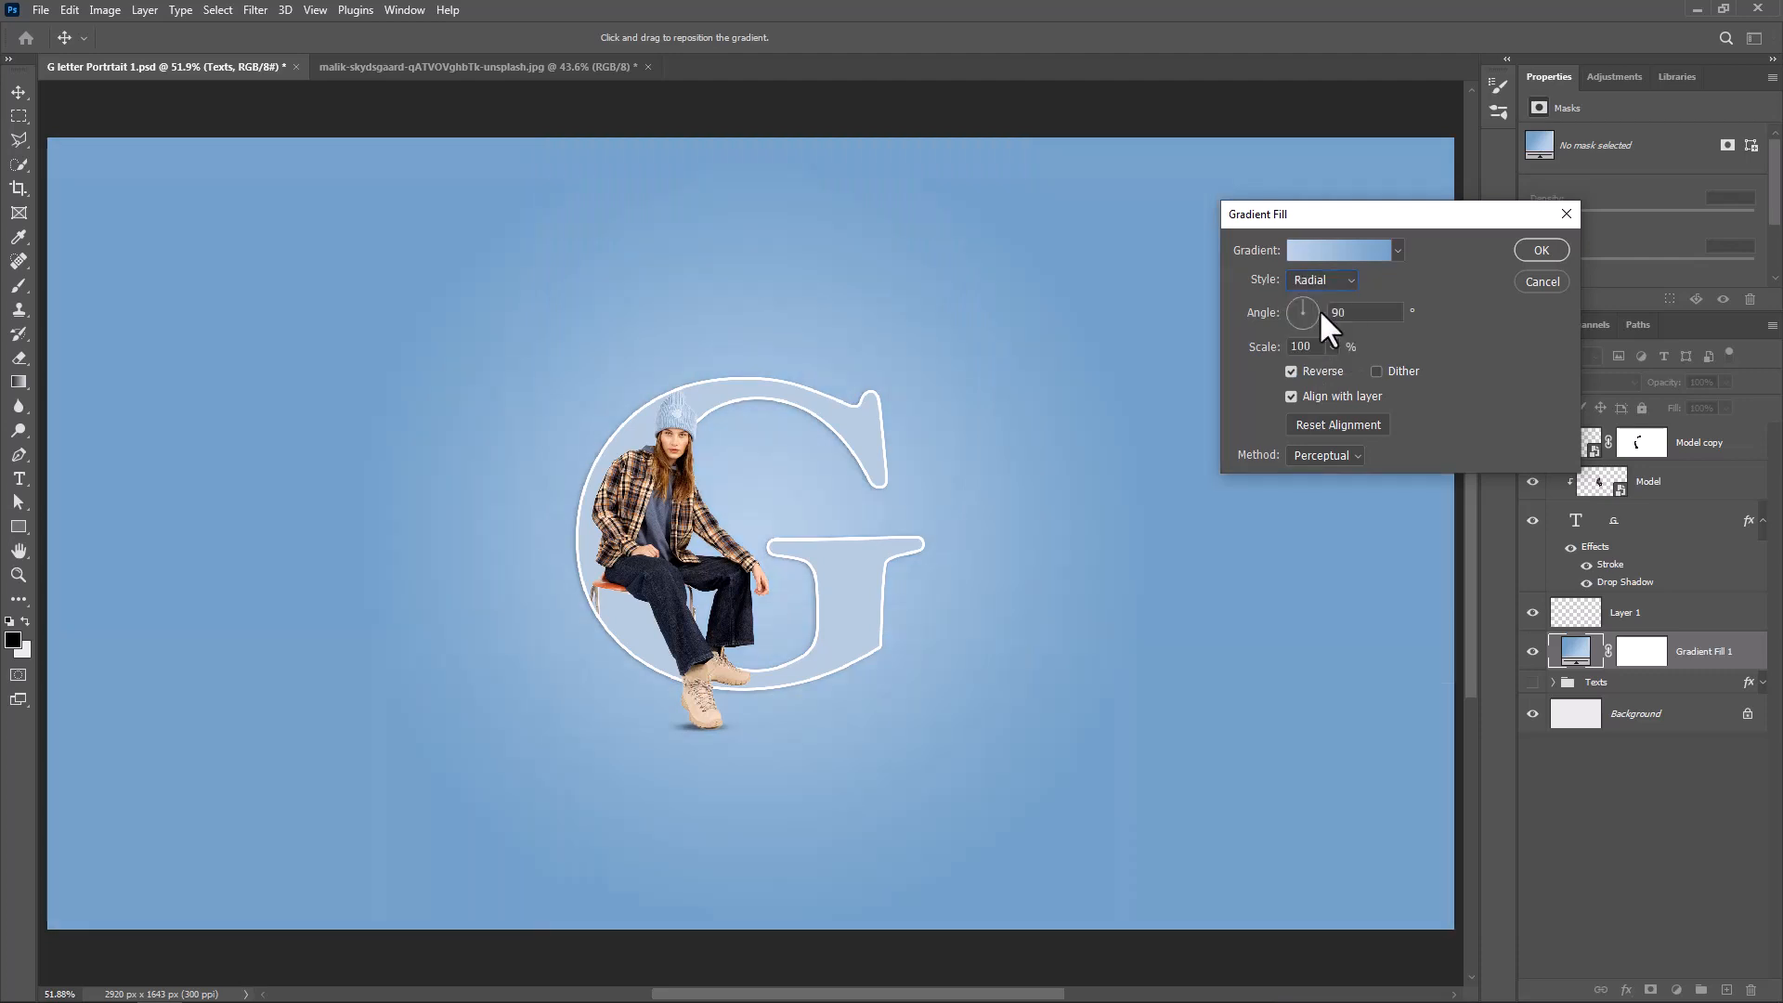
click(1334, 347)
drag(1339, 365, 1339, 367)
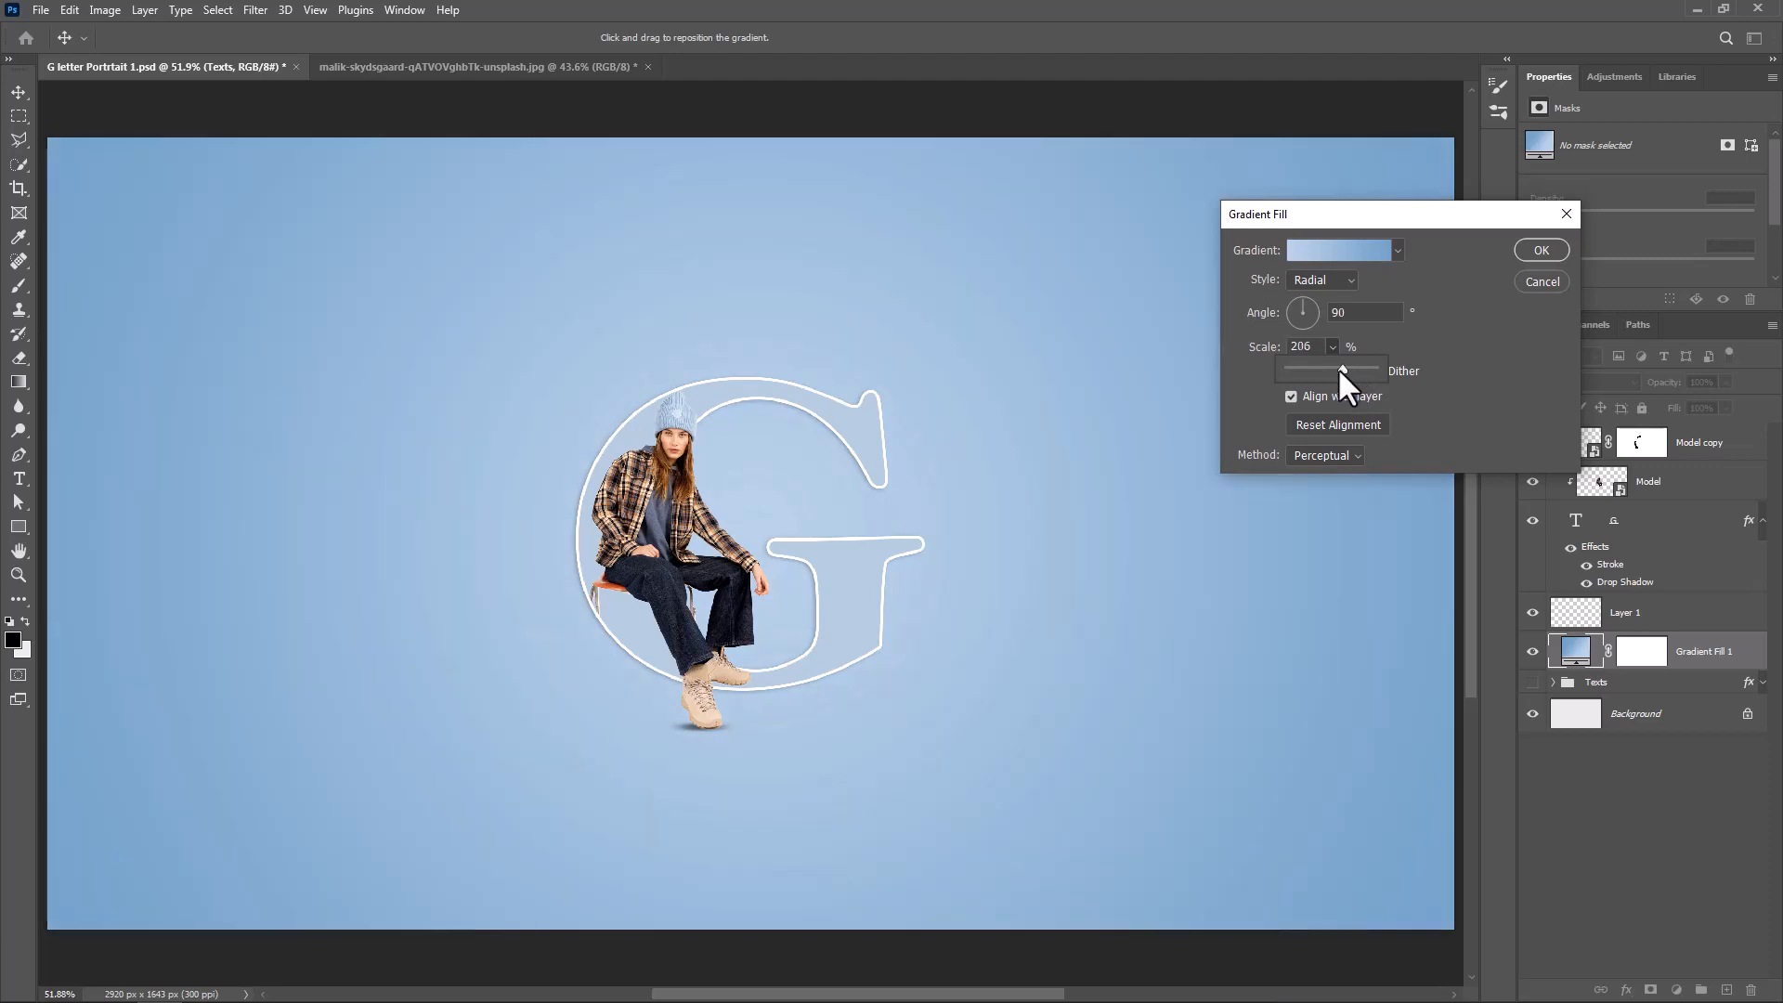
click(1460, 387)
click(1541, 251)
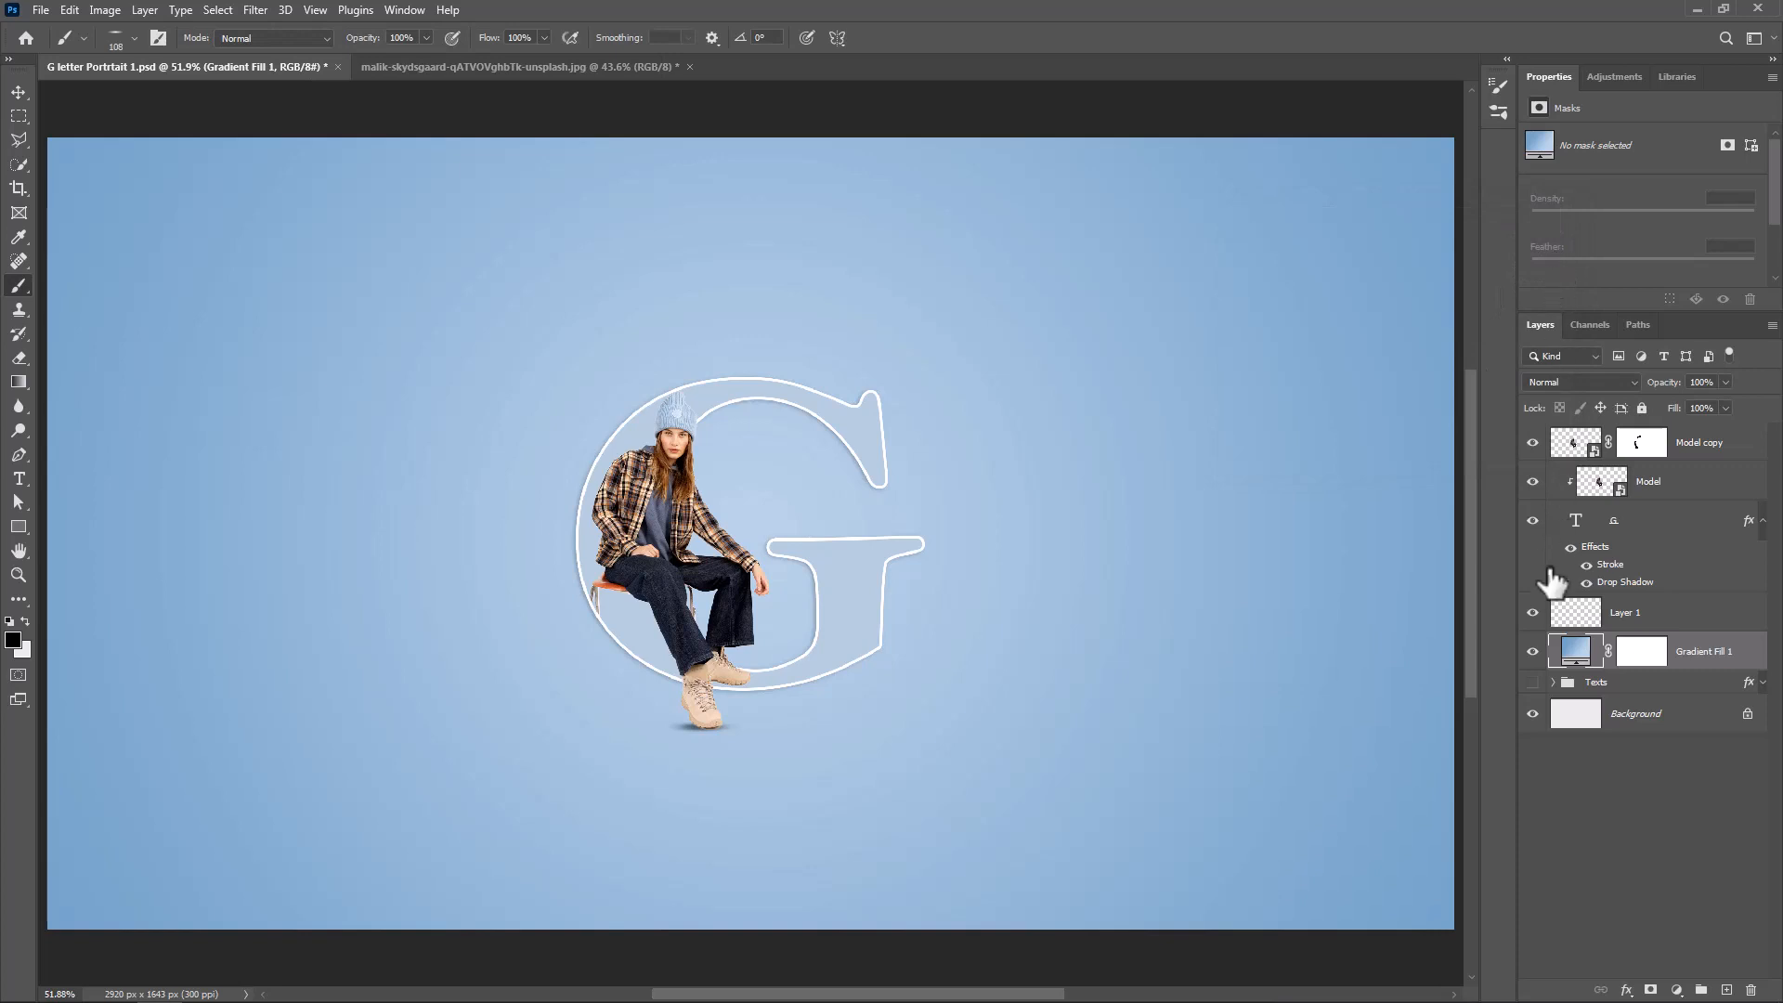
Move the Texts group to the top of the layer stack, above the Model copy layer
drag(1583, 680, 1602, 447)
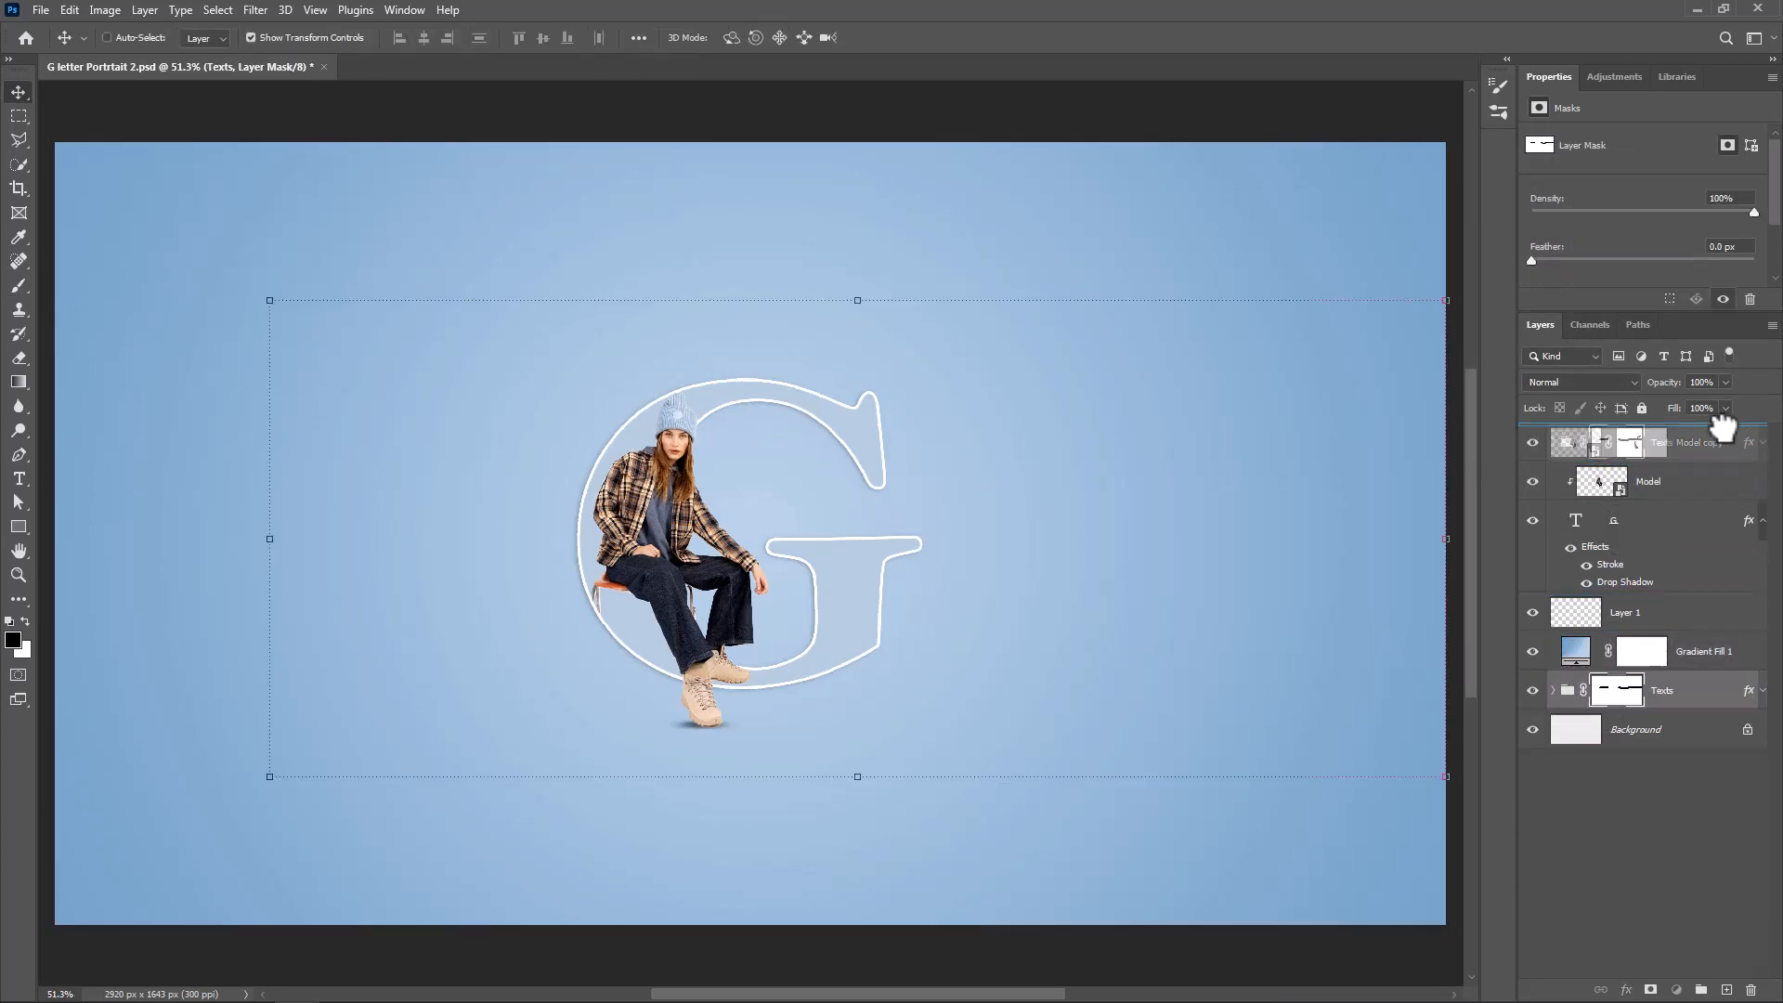
drag(1723, 427, 1719, 423)
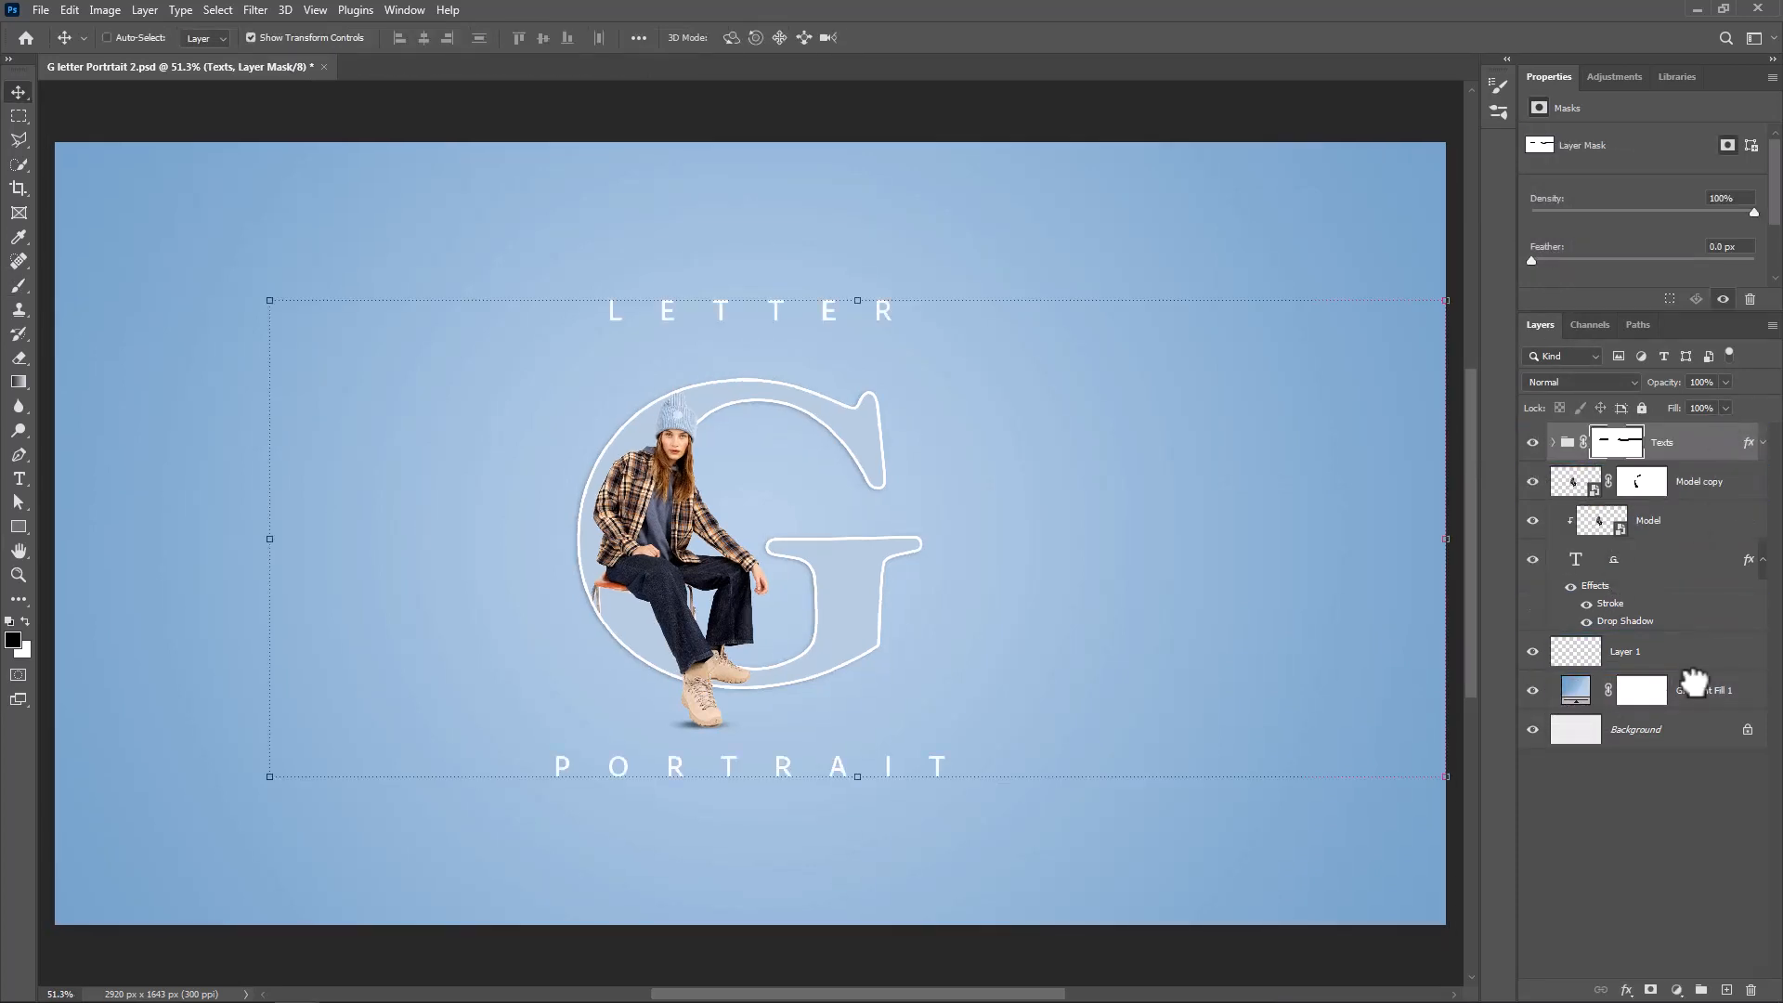